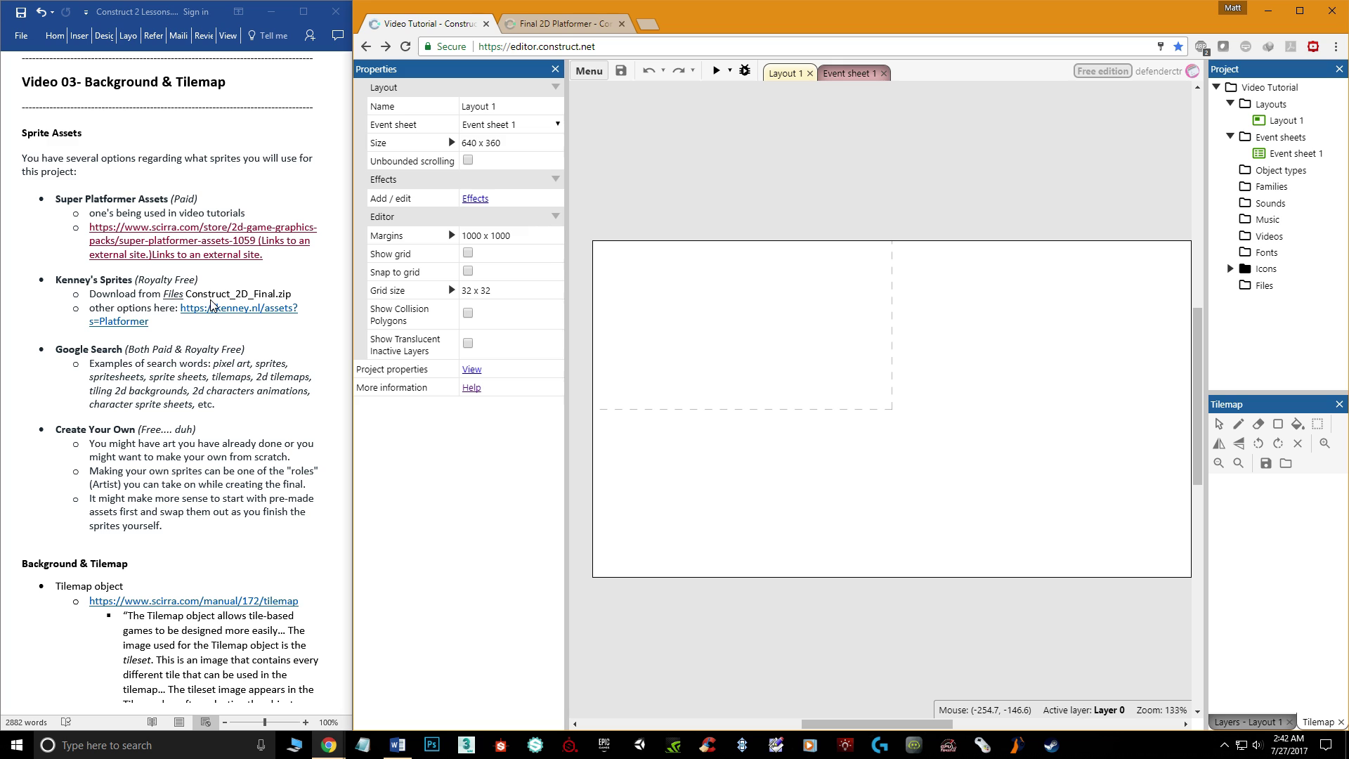
# Follow the Super Platformer Assets link in the Word notes to its $7.99 Scirra store page.
pyautogui.click(215, 257)
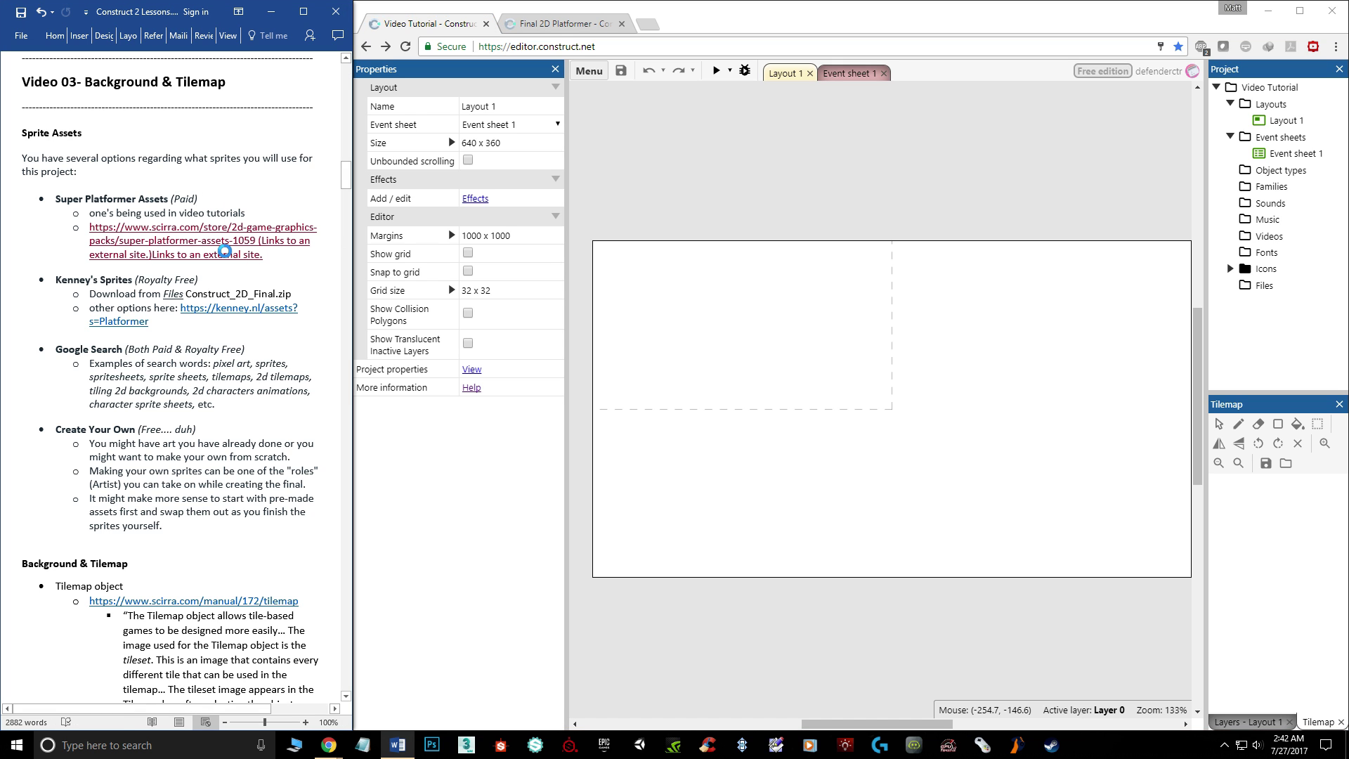
pyautogui.keyDown('ctrl'); pyautogui.click(216, 246); pyautogui.keyUp('ctrl')
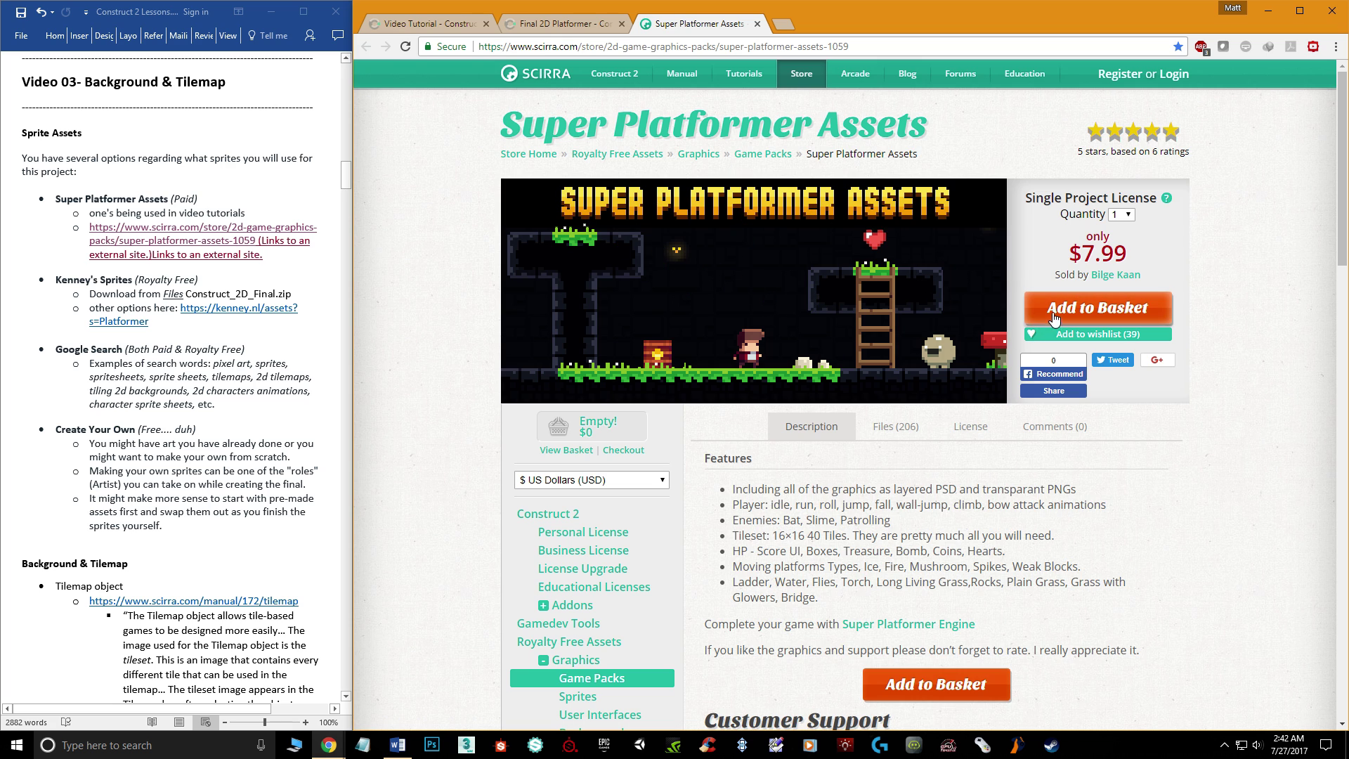
# Close the Scirra store tab and follow the kenney.nl Platformer assets link in the Word notes.
pyautogui.click(758, 24)
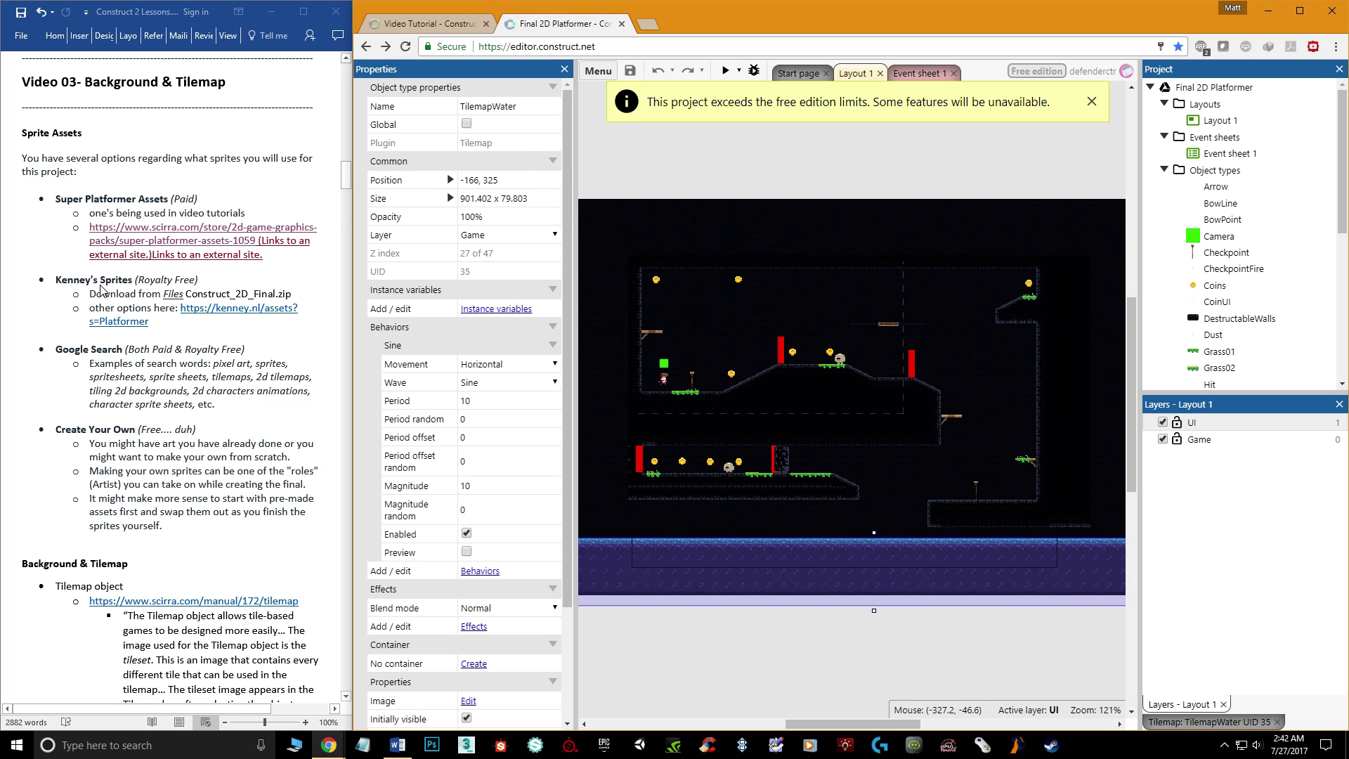
pyautogui.click(224, 317)
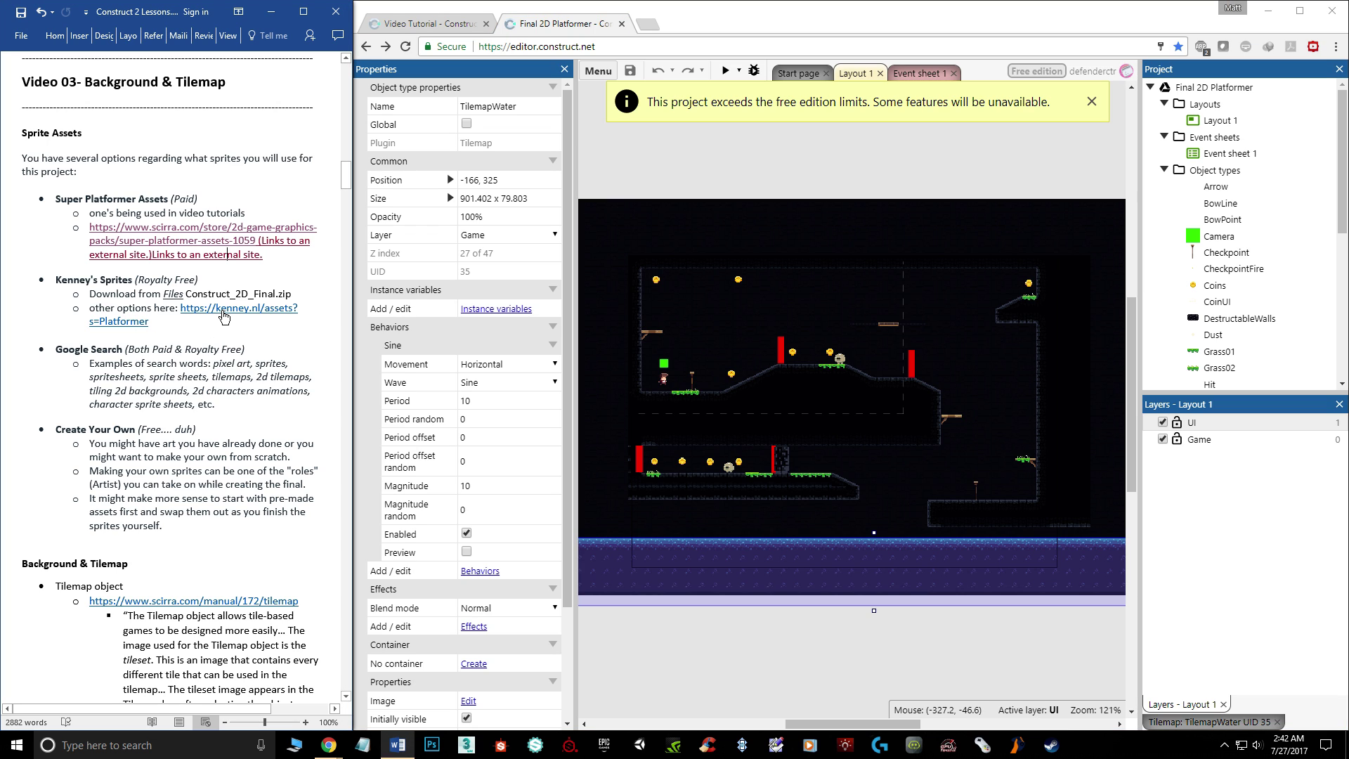
pyautogui.keyDown('ctrl'); pyautogui.click(227, 308); pyautogui.keyUp('ctrl')
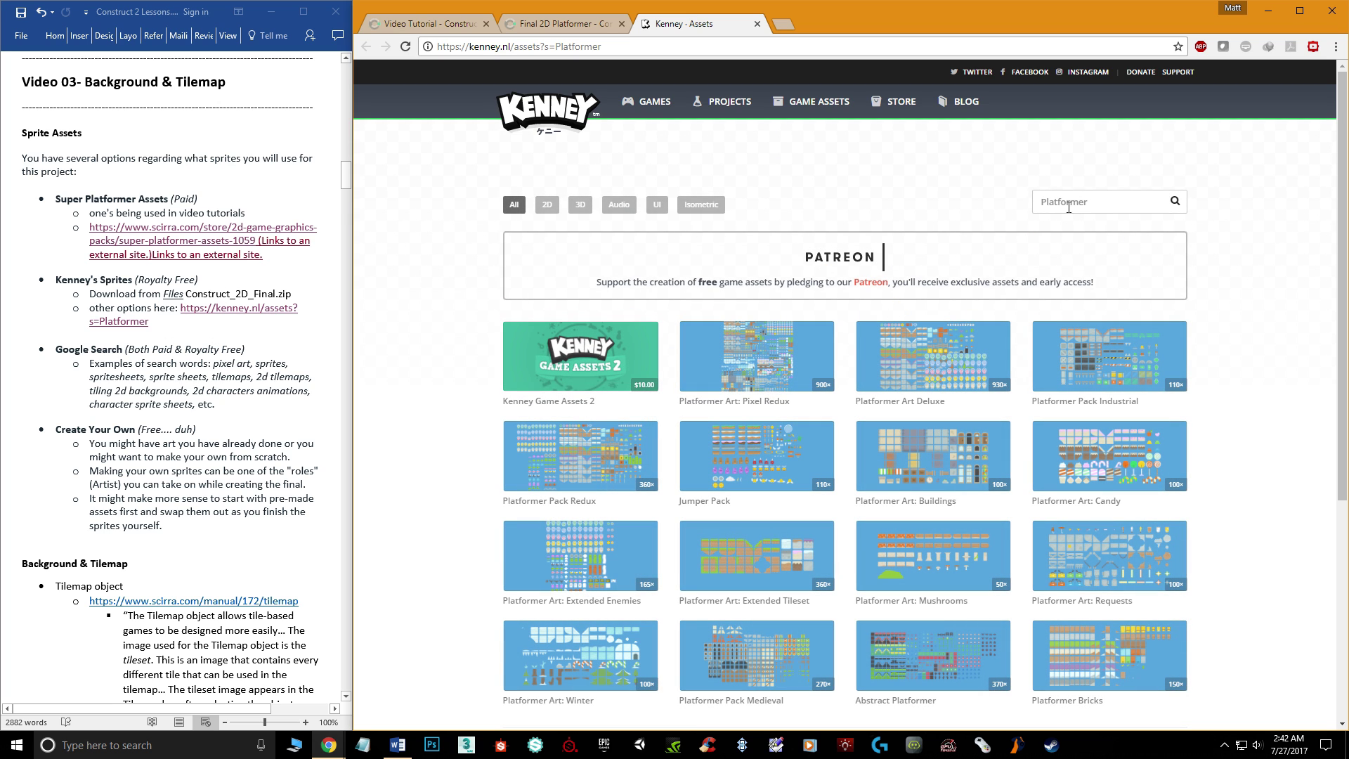
pyautogui.scroll(-3, 921, 408)
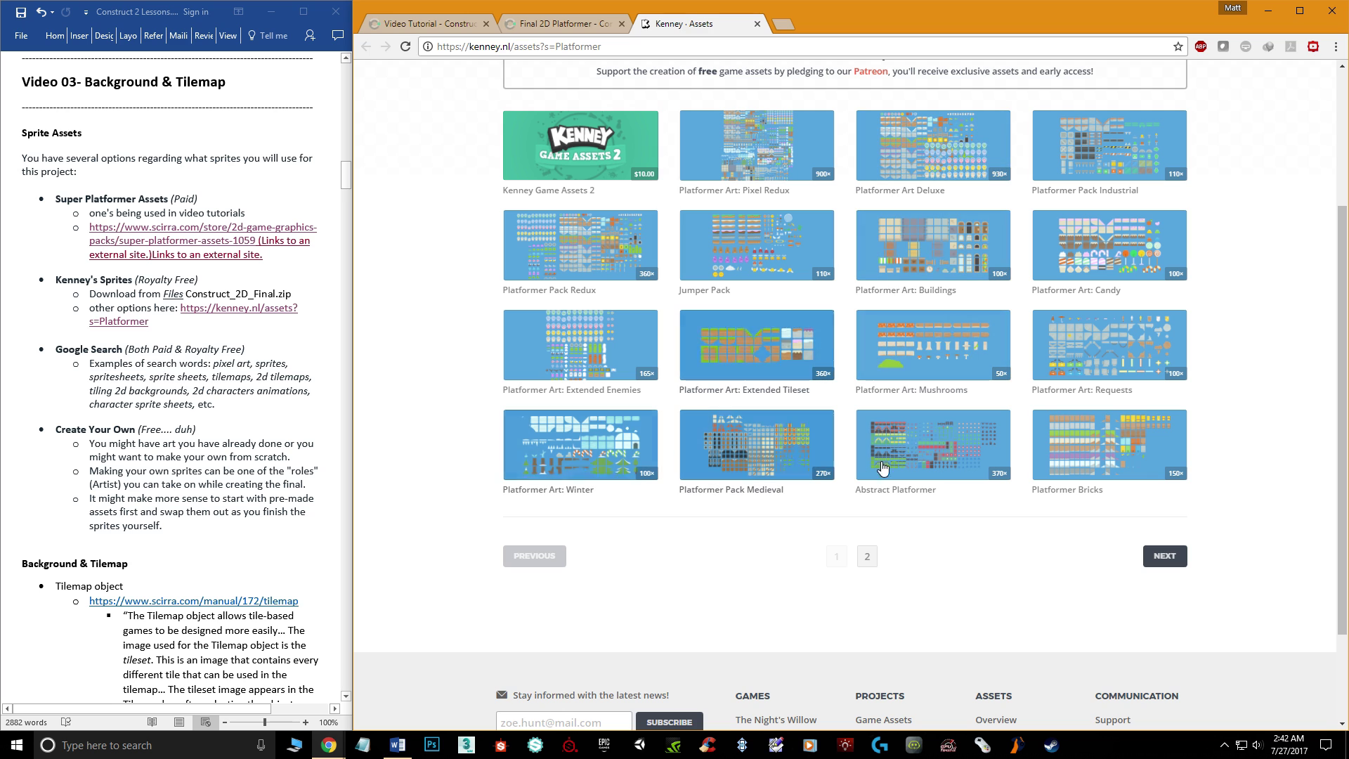
pyautogui.scroll(2, 786, 265)
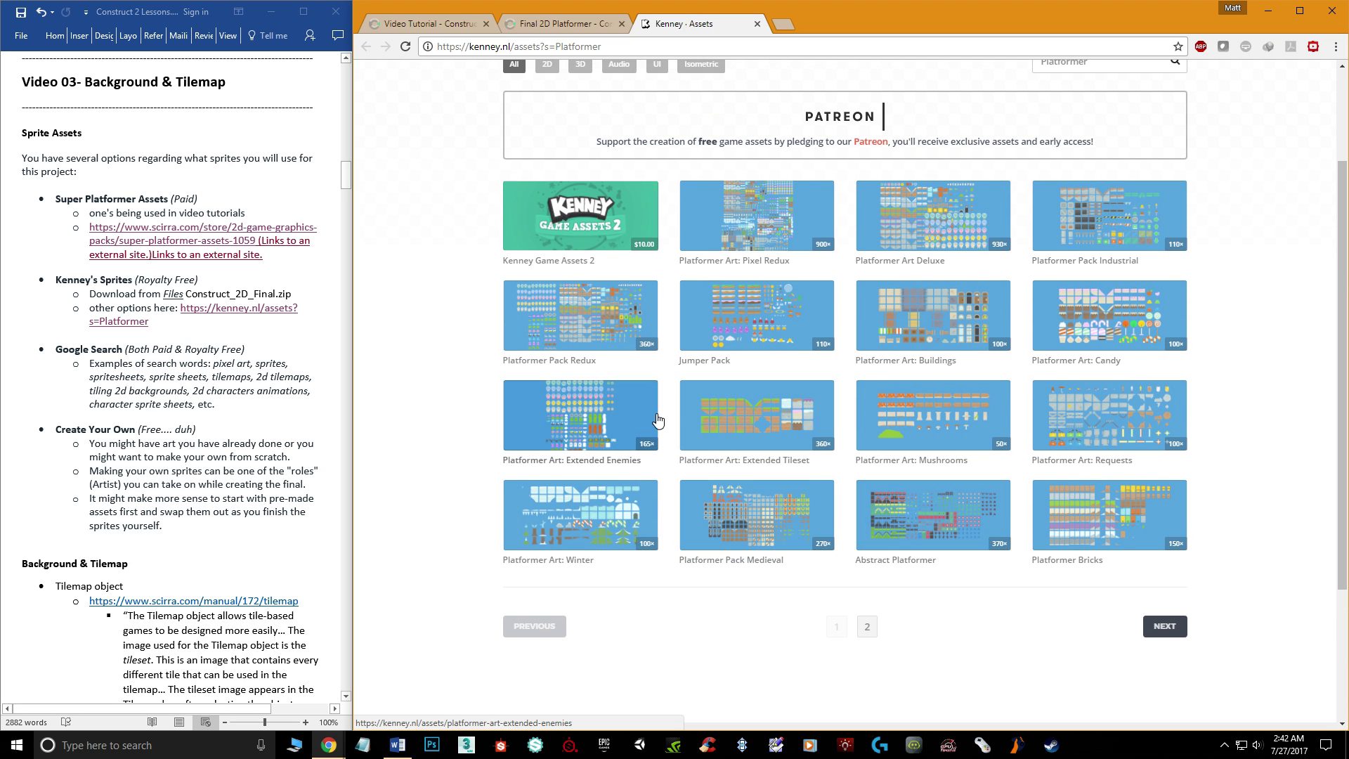
pyautogui.scroll(1, 606, 390)
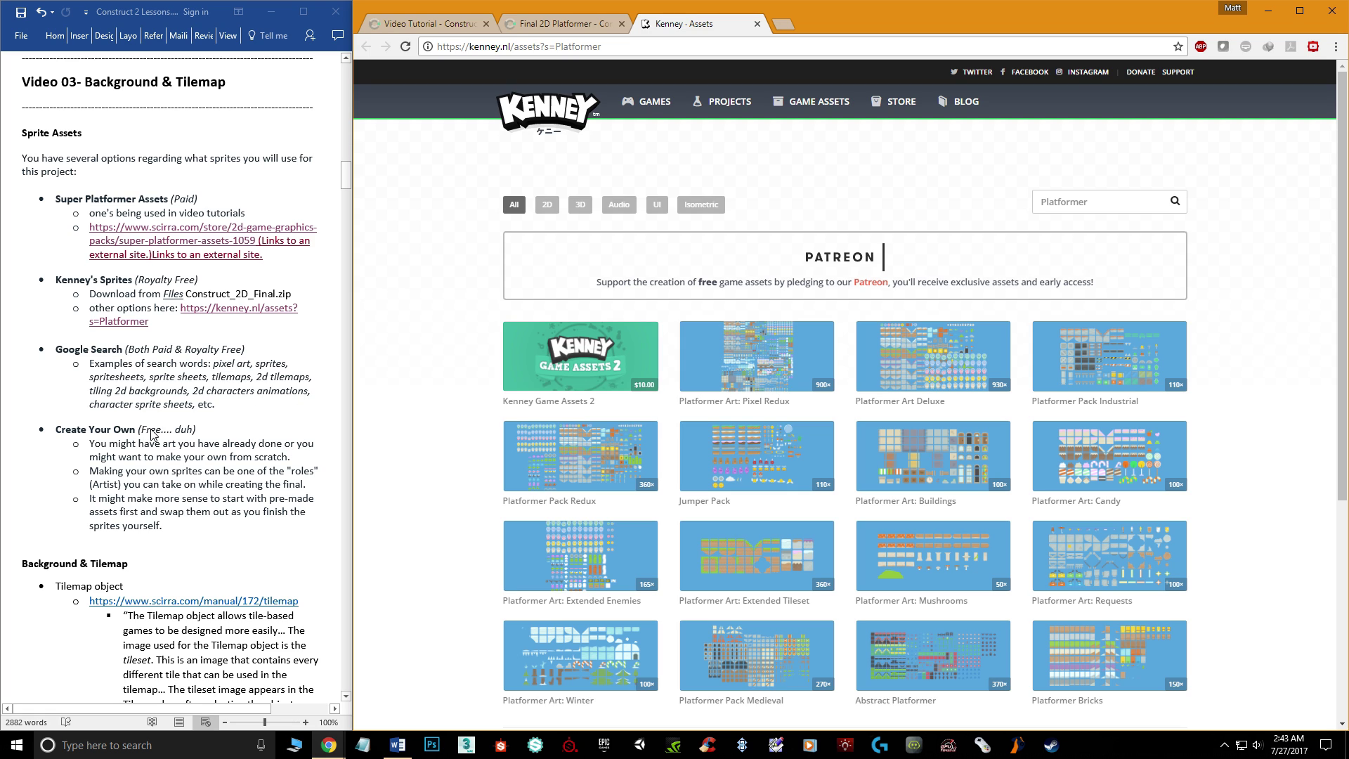
pyautogui.hotkey('alt', 'Tab')
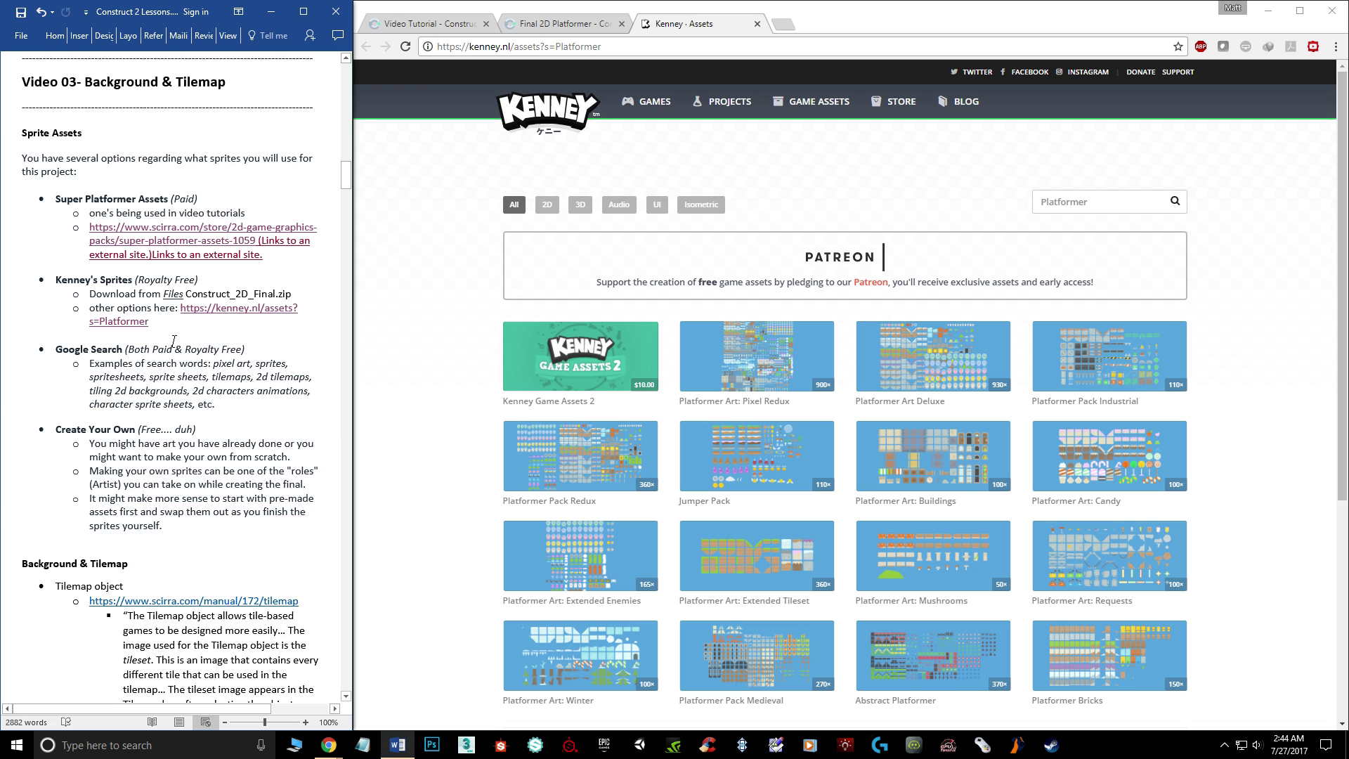
# Close the Kenney tab, dismiss the free-edition banner, and return to the Video Tutorial project.
pyautogui.click(758, 24)
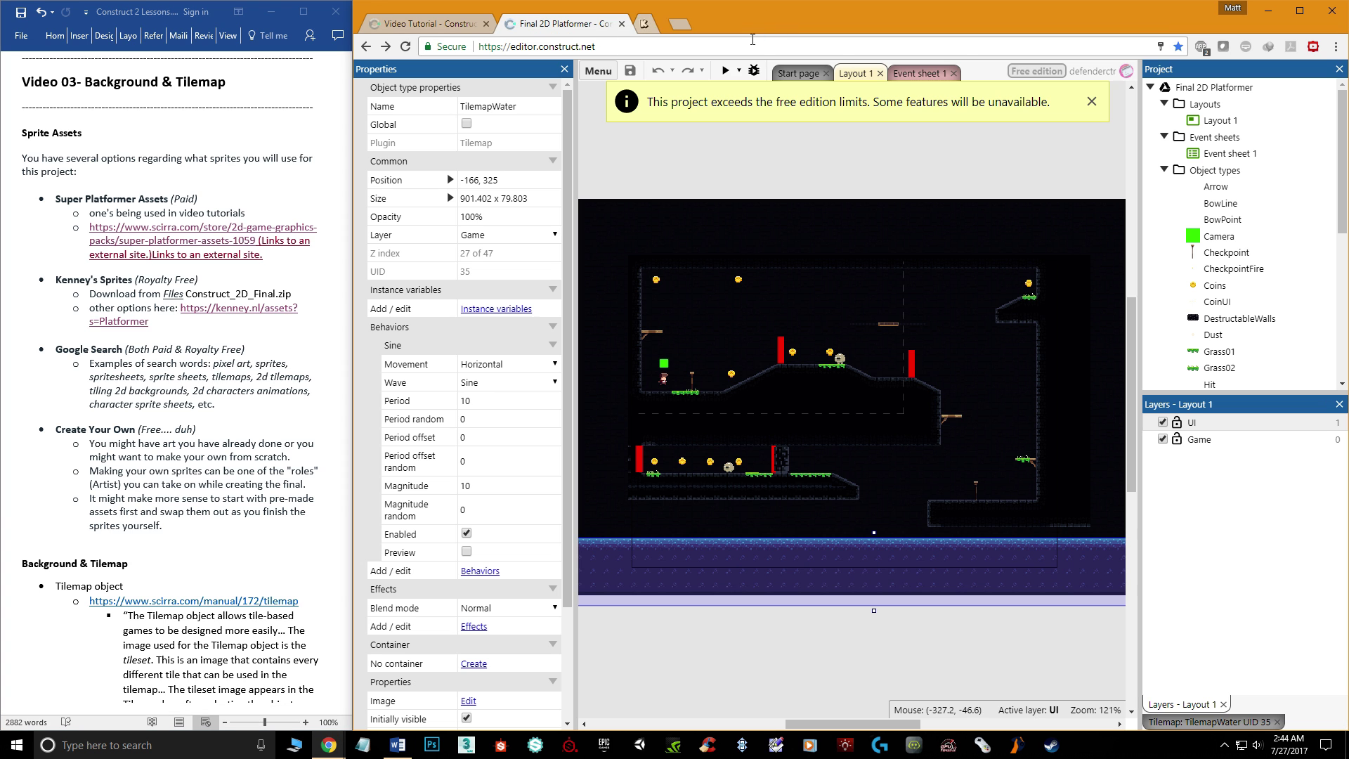
pyautogui.scroll(-5, 175, 386)
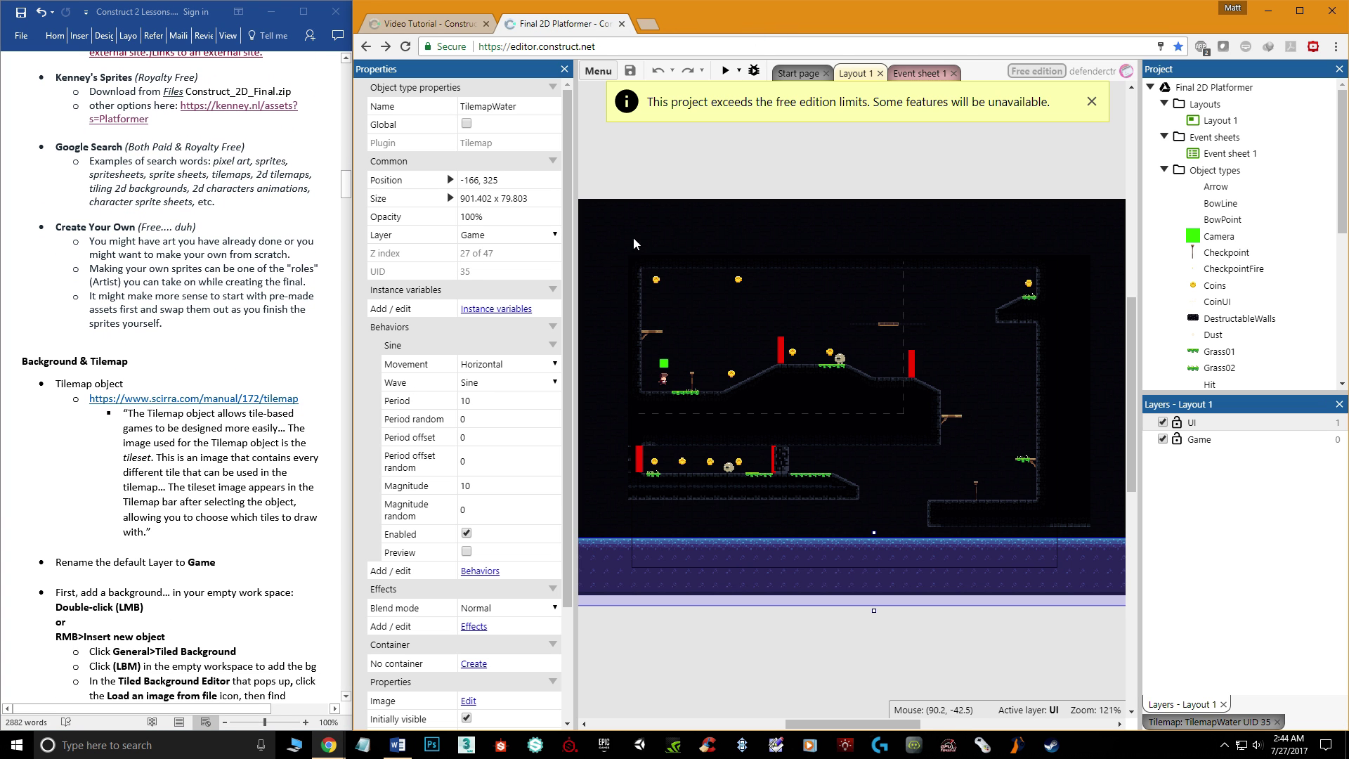
pyautogui.click(1091, 102)
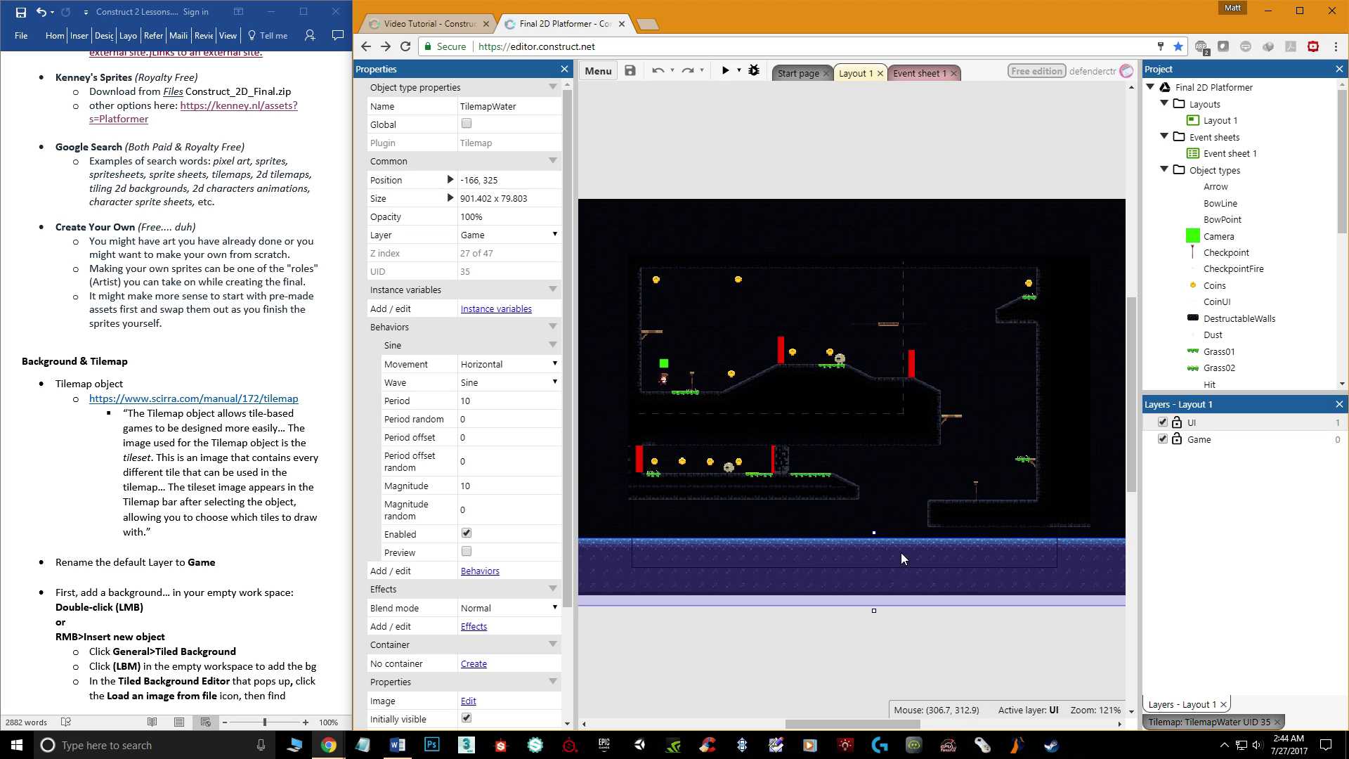
pyautogui.click(421, 24)
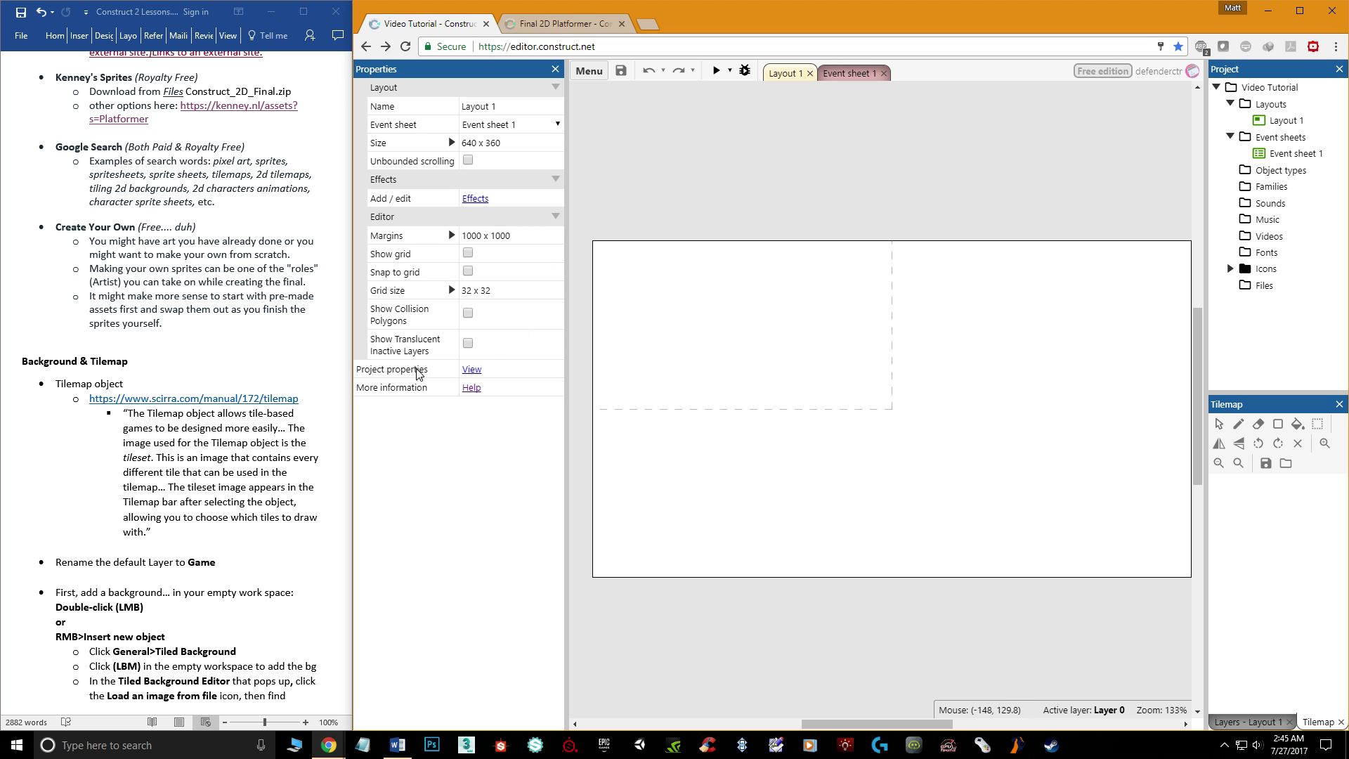
# Rename Layout 1's Layer 0 to 'Game' in the Layers panel.
pyautogui.scroll(-5, 232, 404)
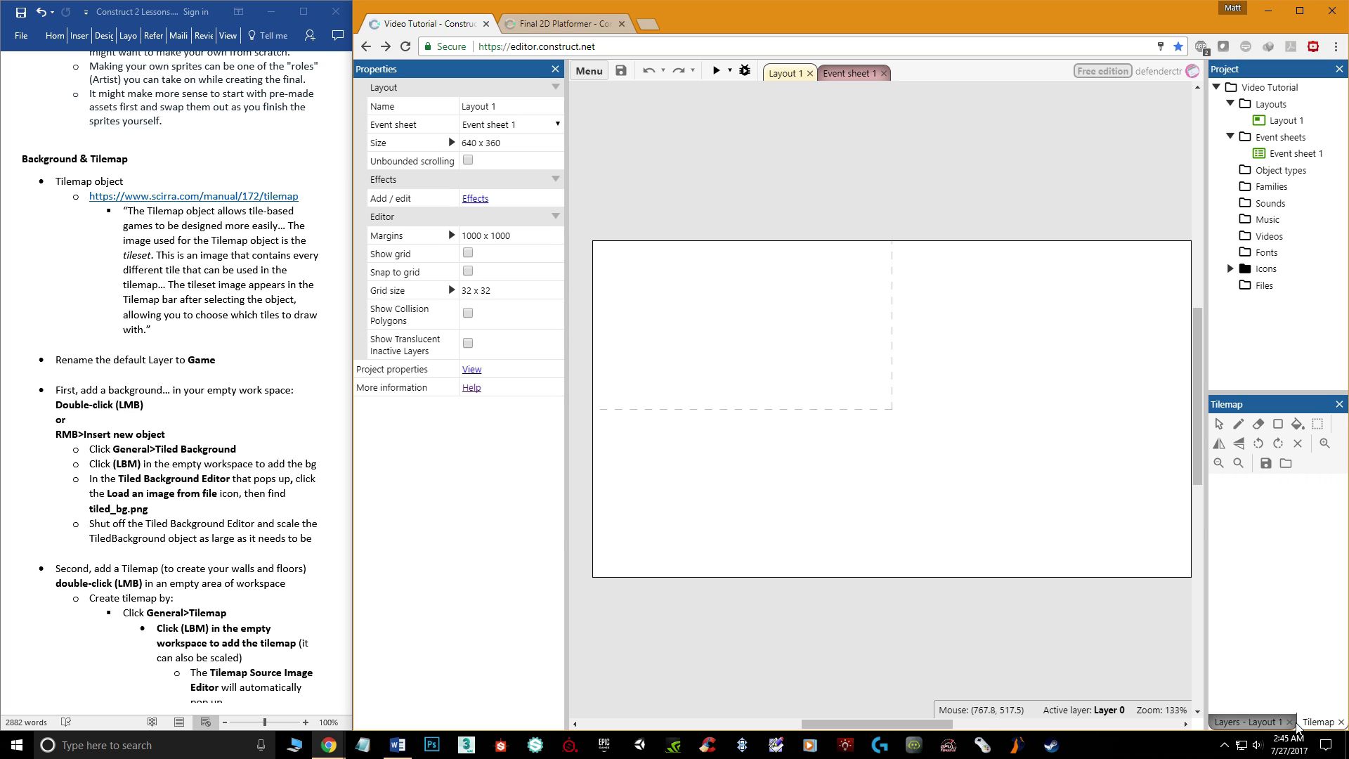
pyautogui.click(1249, 722)
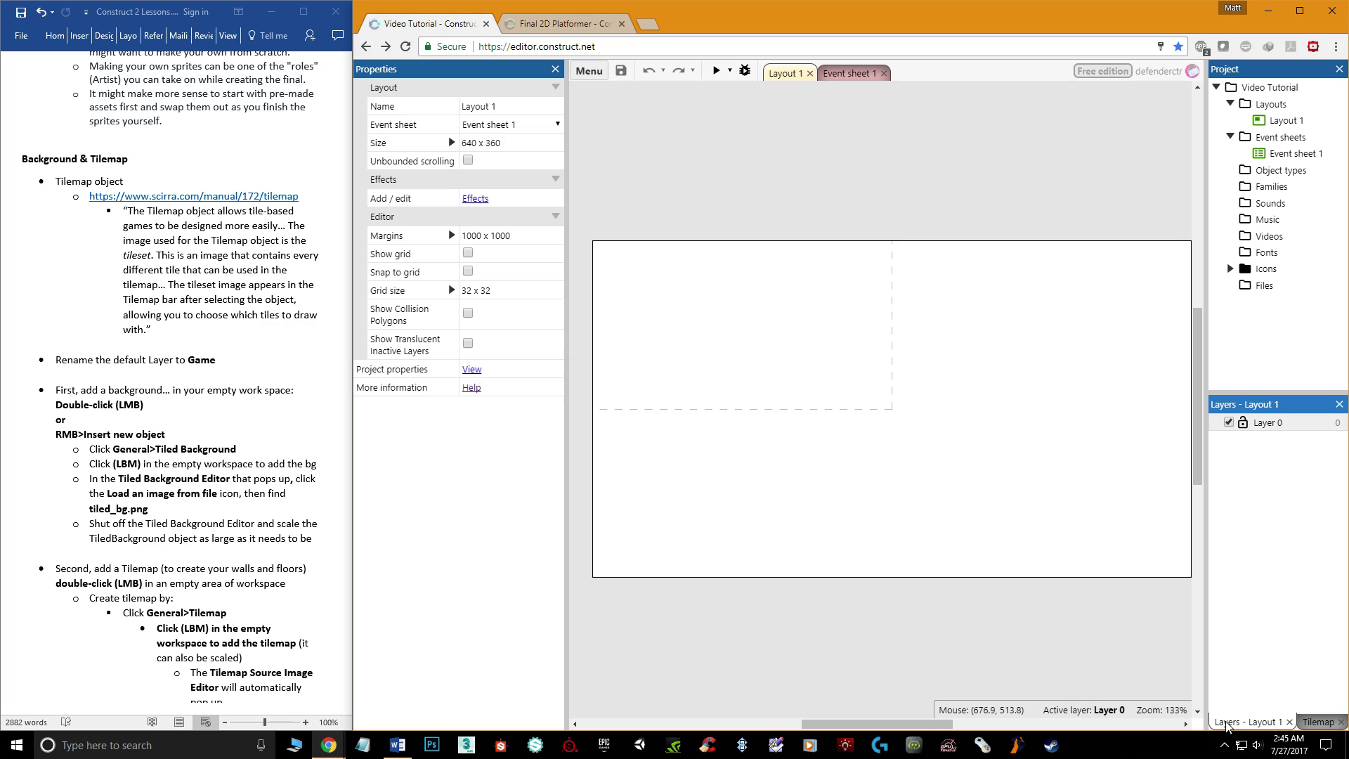
pyautogui.rightClick(1266, 424)
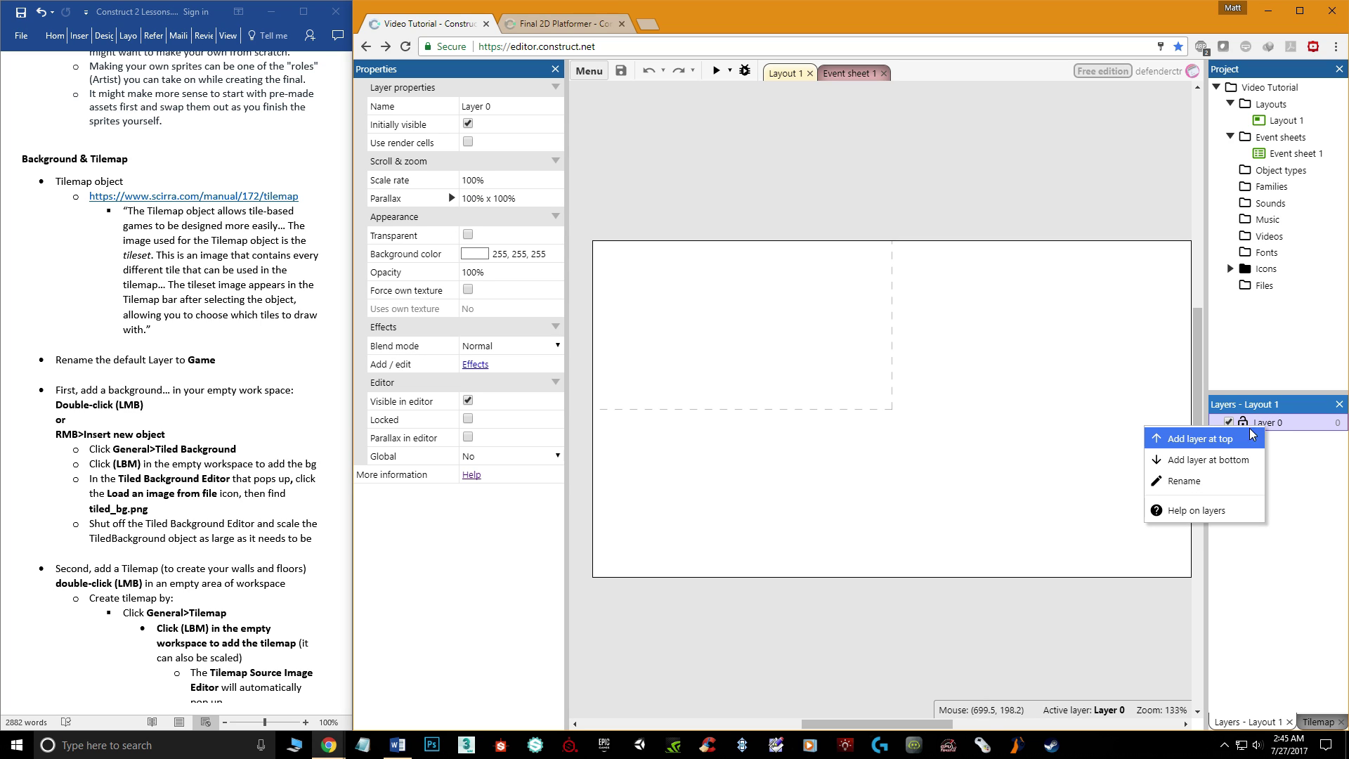
pyautogui.click(1184, 480)
pyautogui.write('Game')
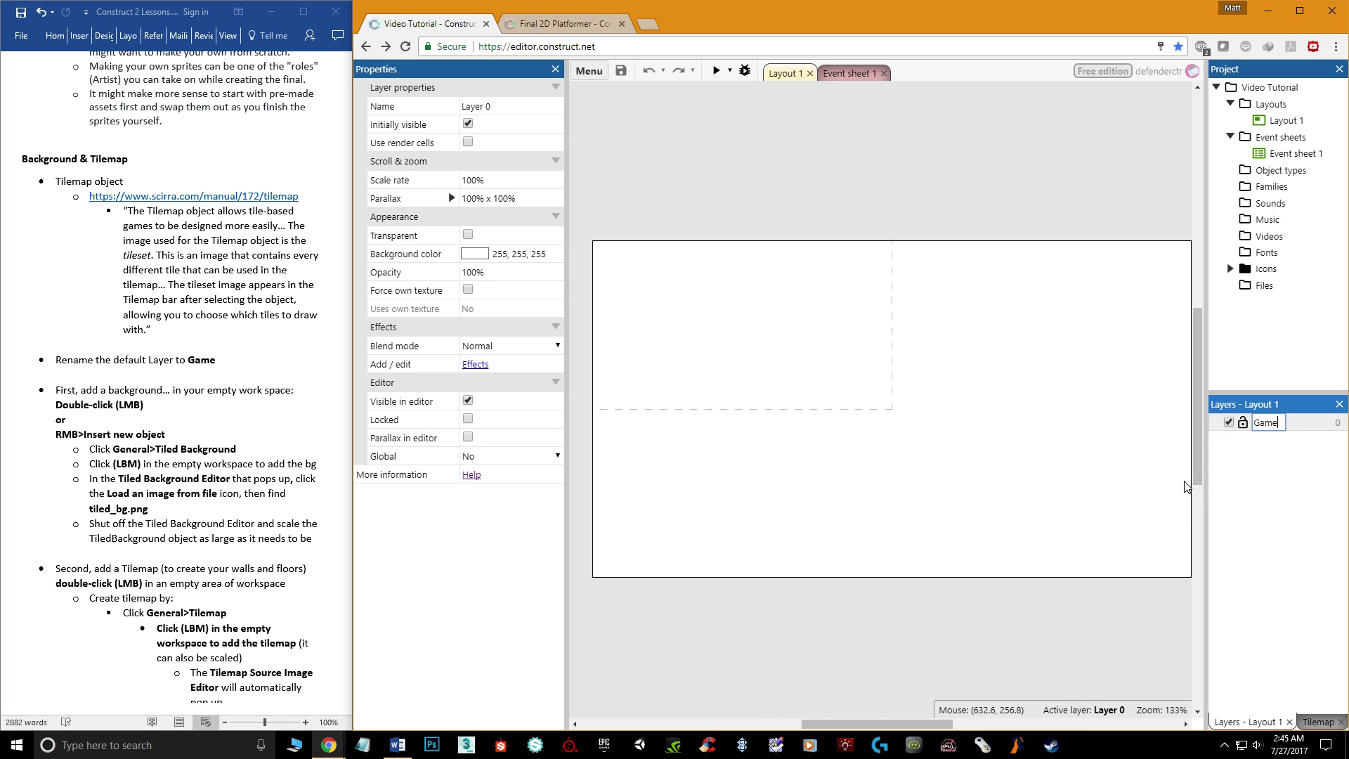
pyautogui.press('Return')
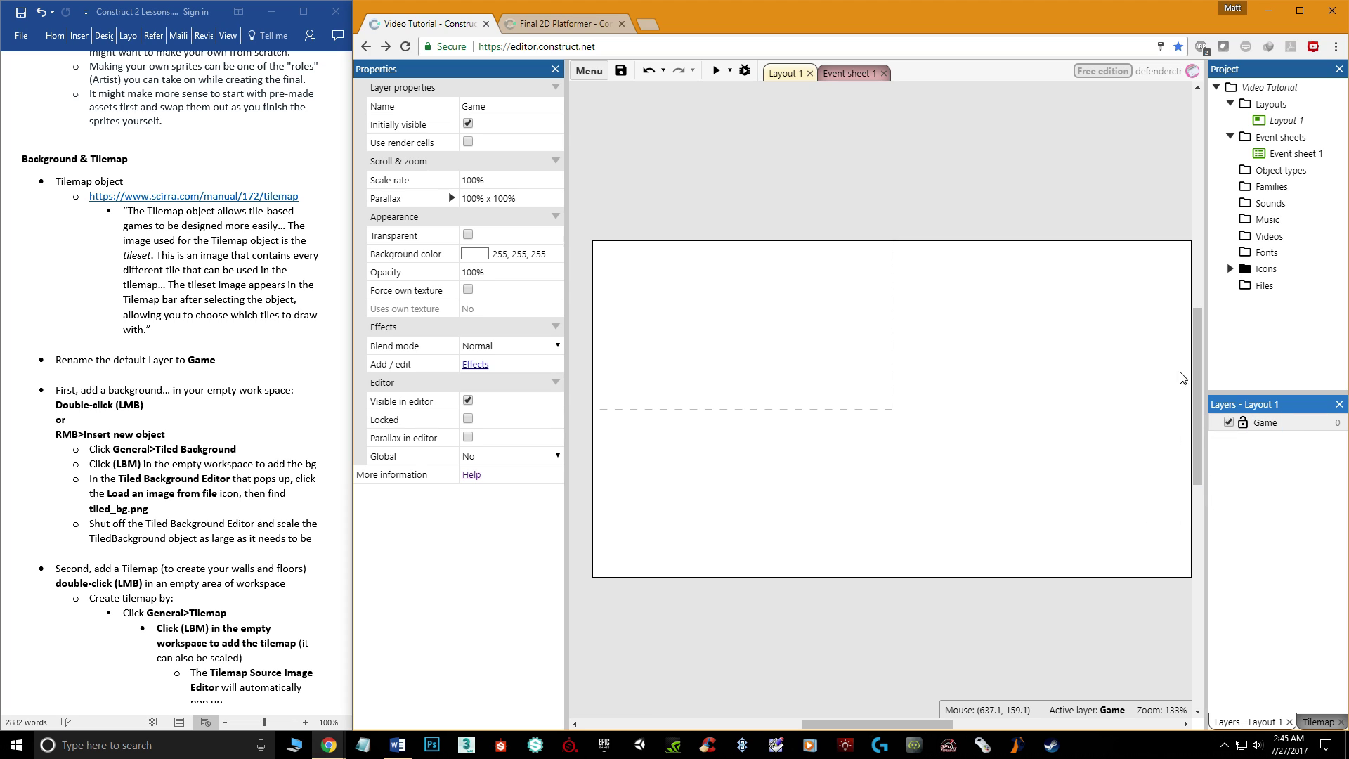
pyautogui.click(1193, 71)
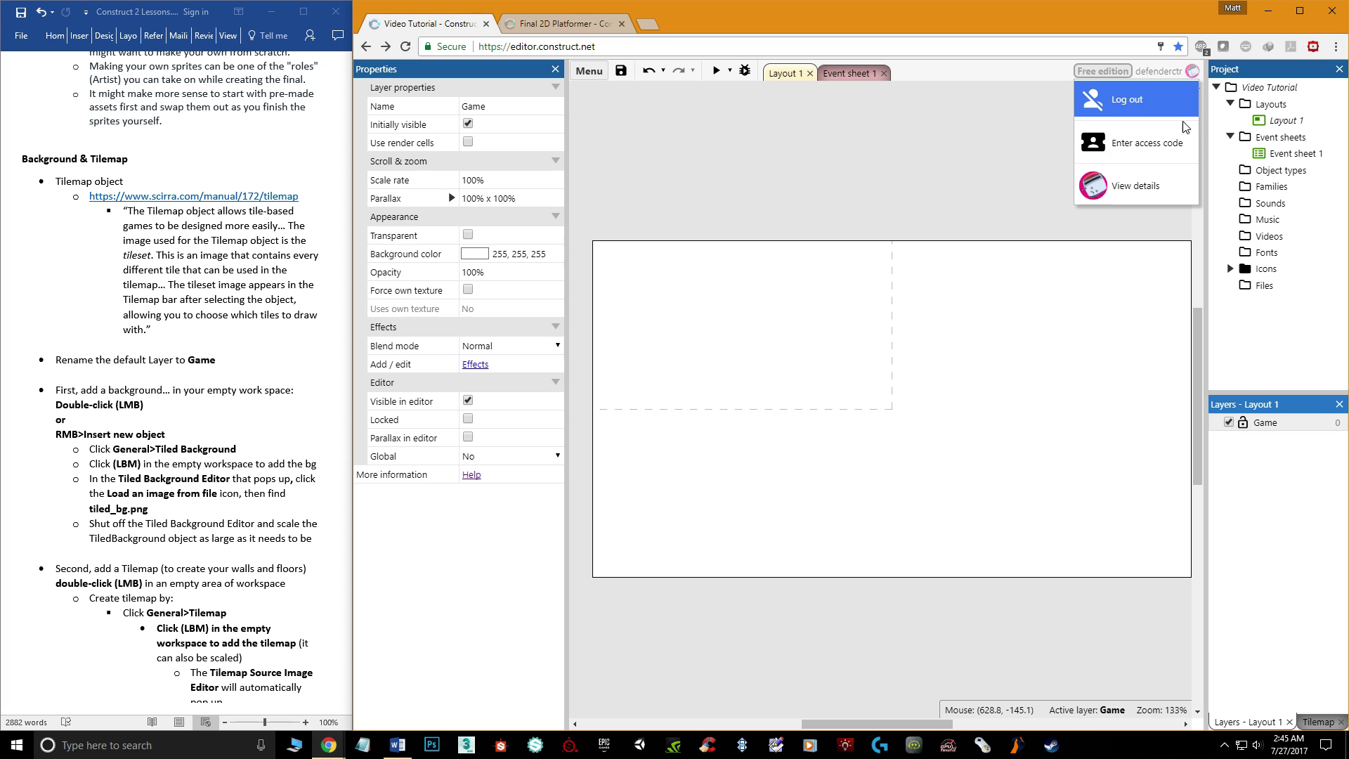
pyautogui.click(1132, 188)
pyautogui.scroll(-2, 907, 504)
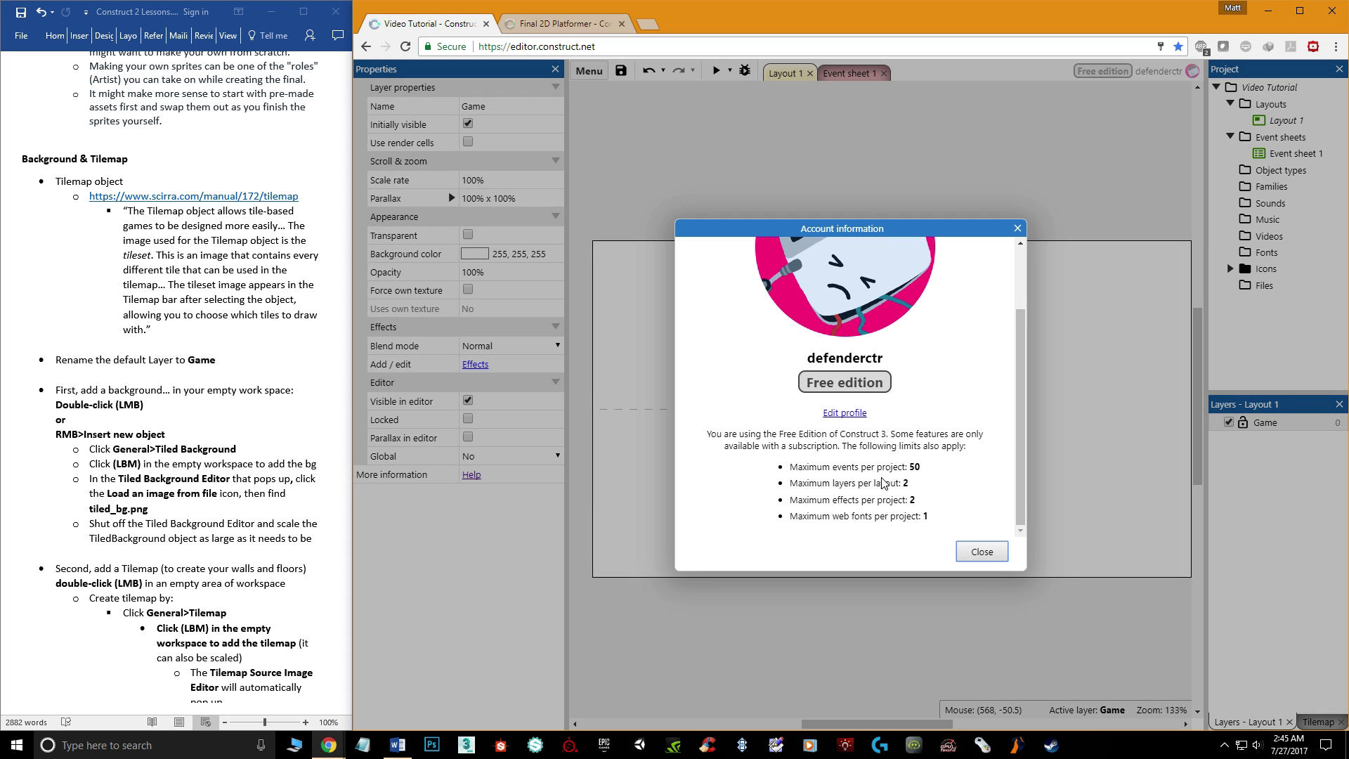
pyautogui.click(1017, 230)
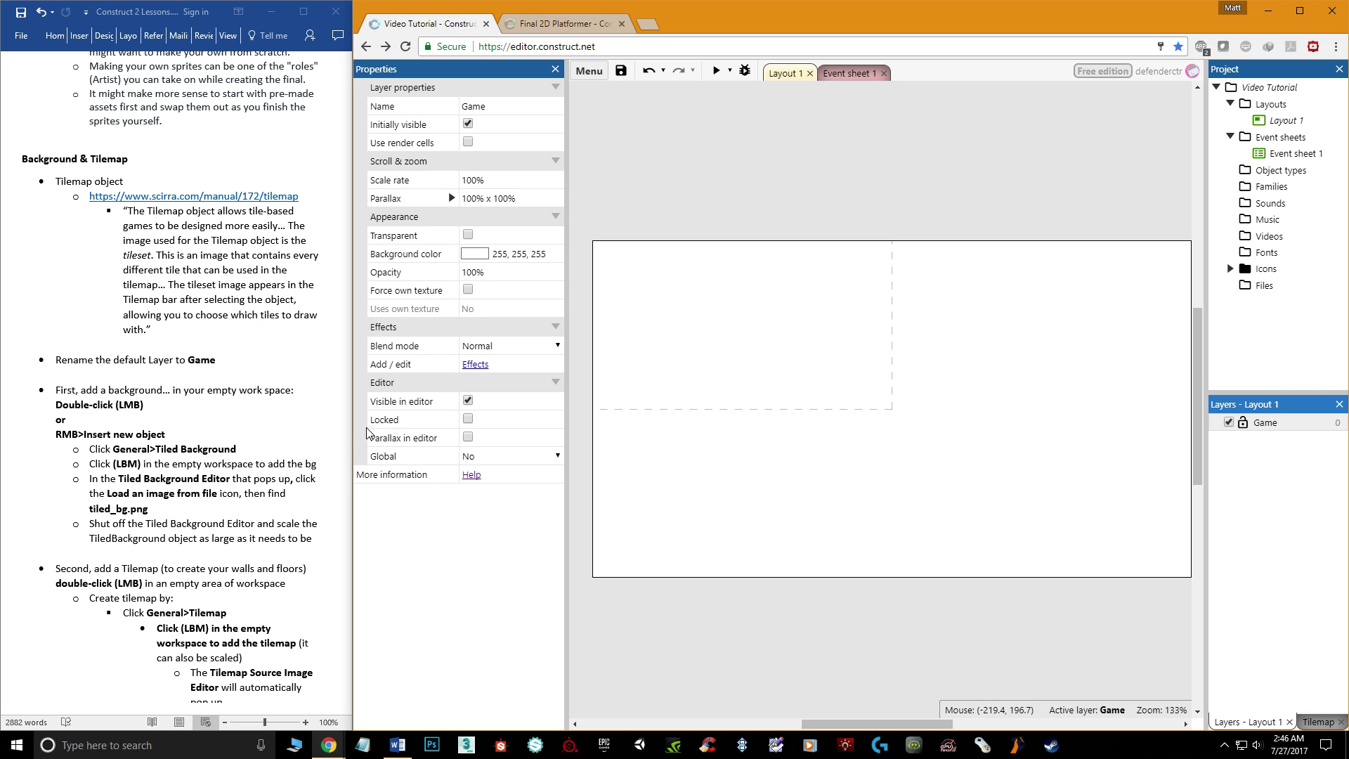
# Insert a new Tiled Background object from the General category via the layout's context menu.
pyautogui.scroll(-1, 133, 406)
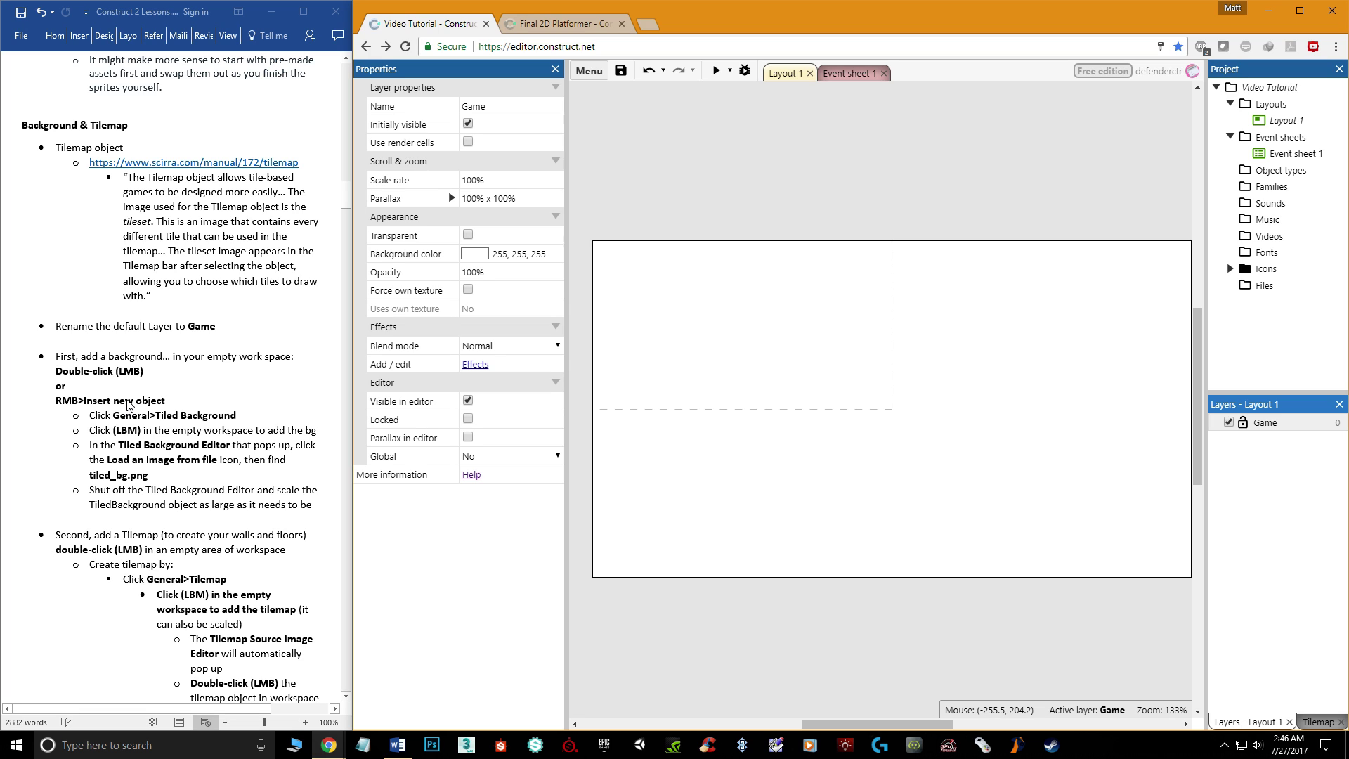
pyautogui.rightClick(702, 290)
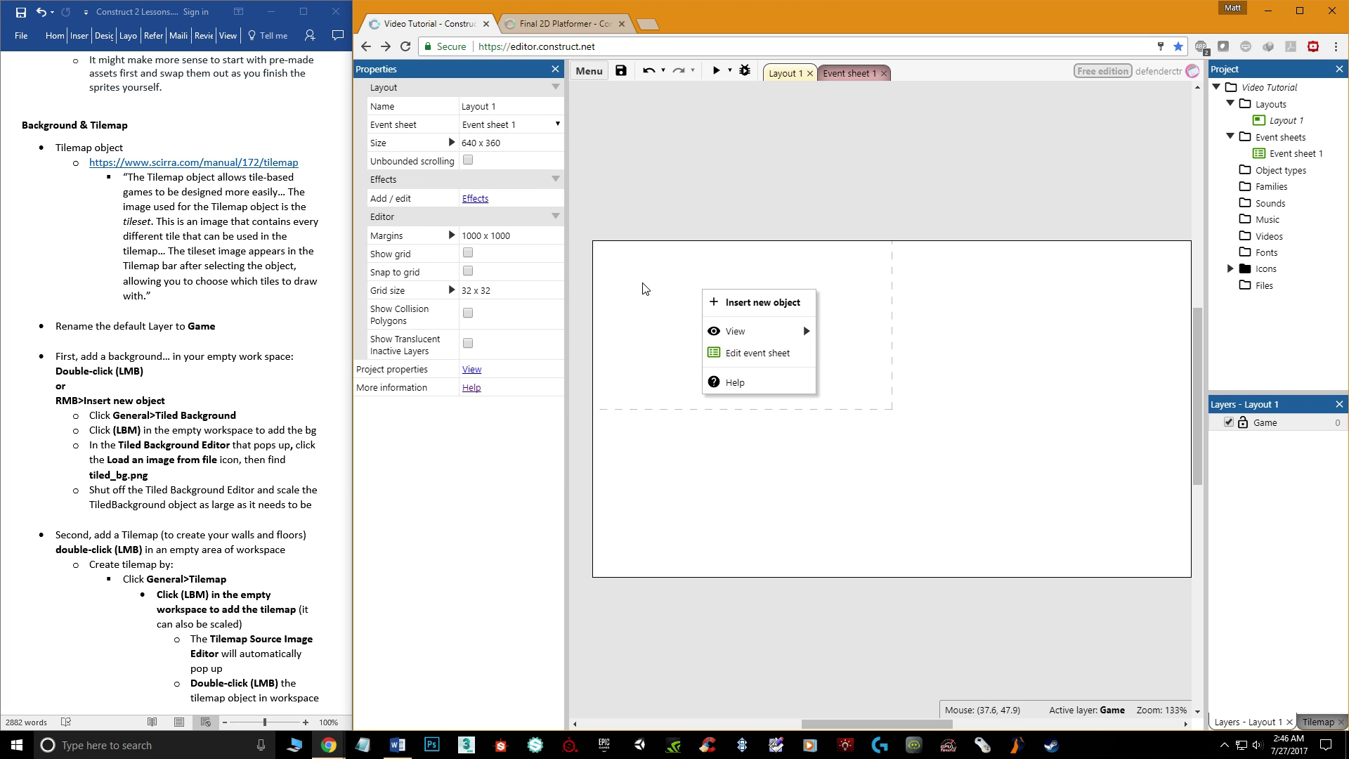
pyautogui.click(737, 302)
pyautogui.moveTo(867, 225); pyautogui.dragTo(744, 157)
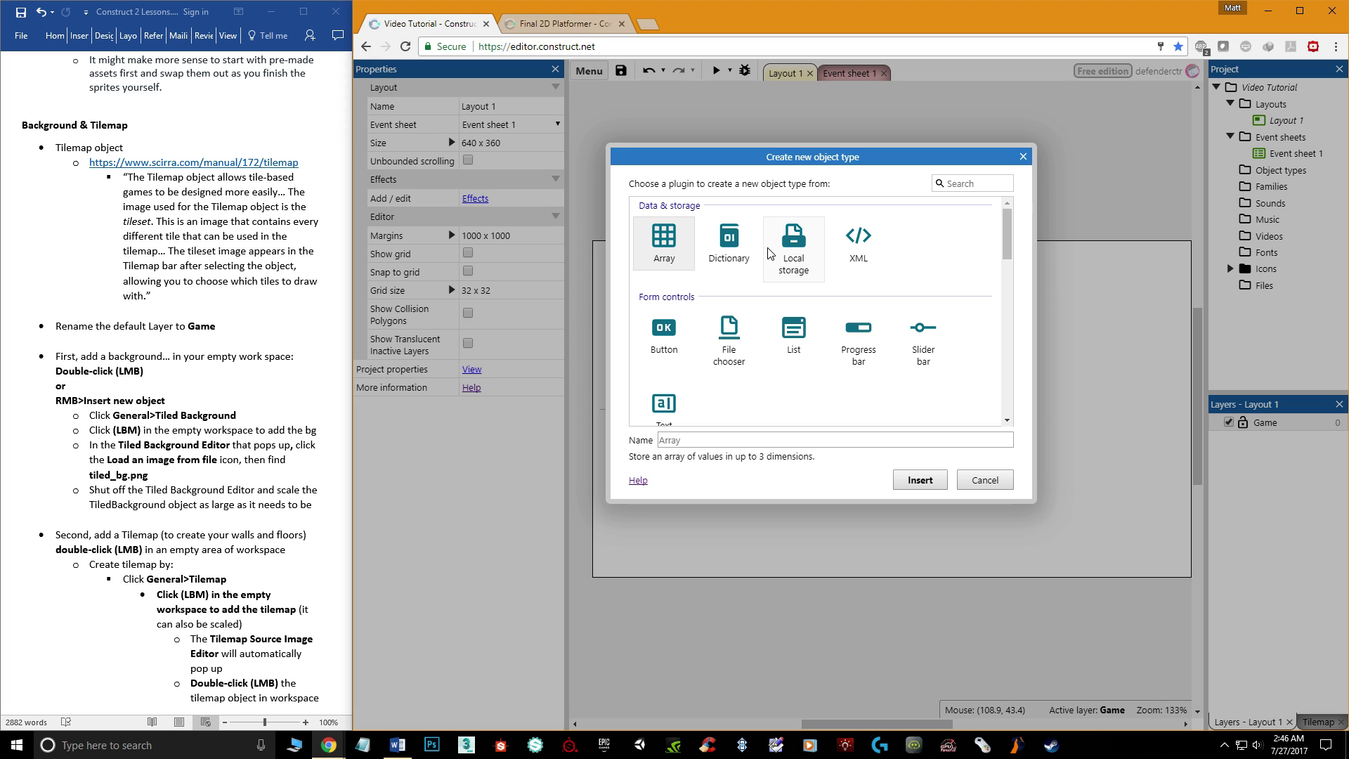
pyautogui.scroll(-3, 839, 336)
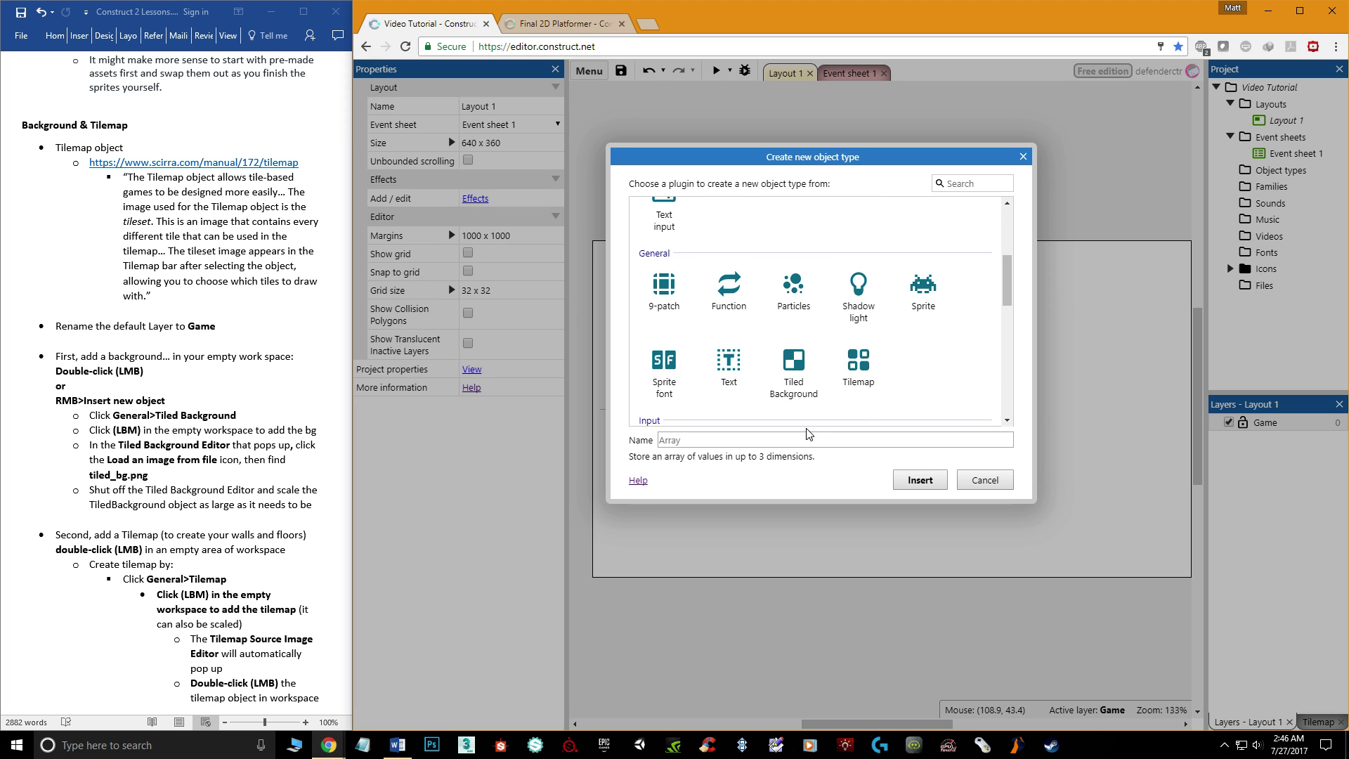
pyautogui.doubleClick(794, 380)
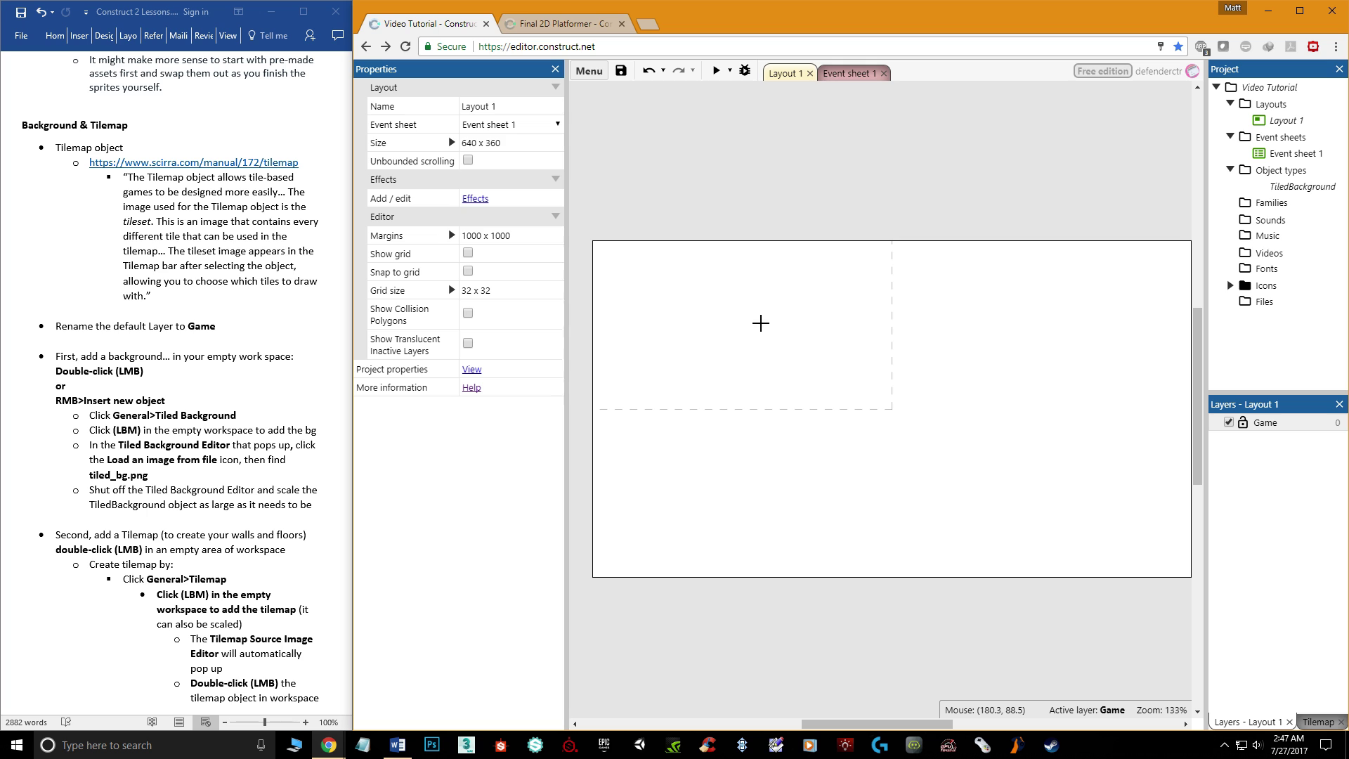
# Place the tiled background in Layout 1 and start loading an image file in its editor.
pyautogui.click(711, 311)
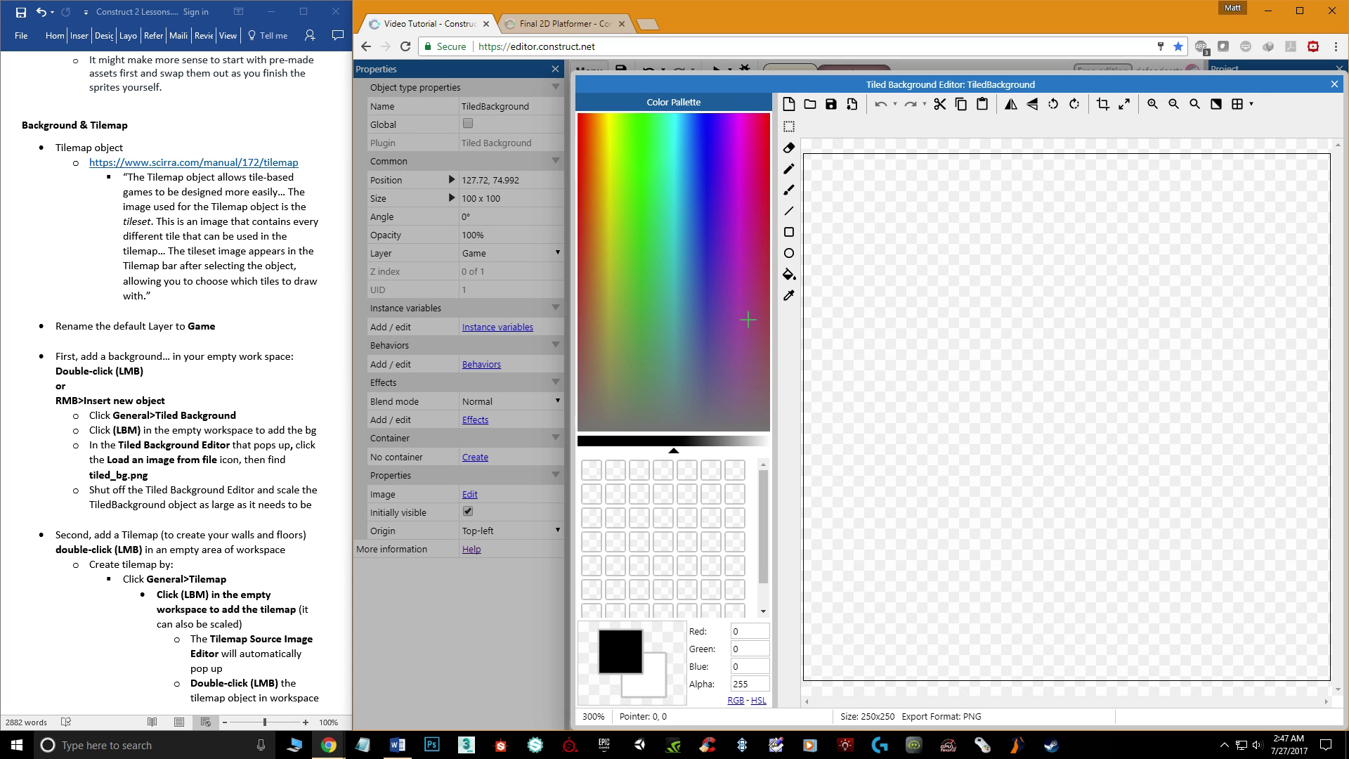
pyautogui.moveTo(1046, 89); pyautogui.dragTo(860, 78)
pyautogui.click(500, 212)
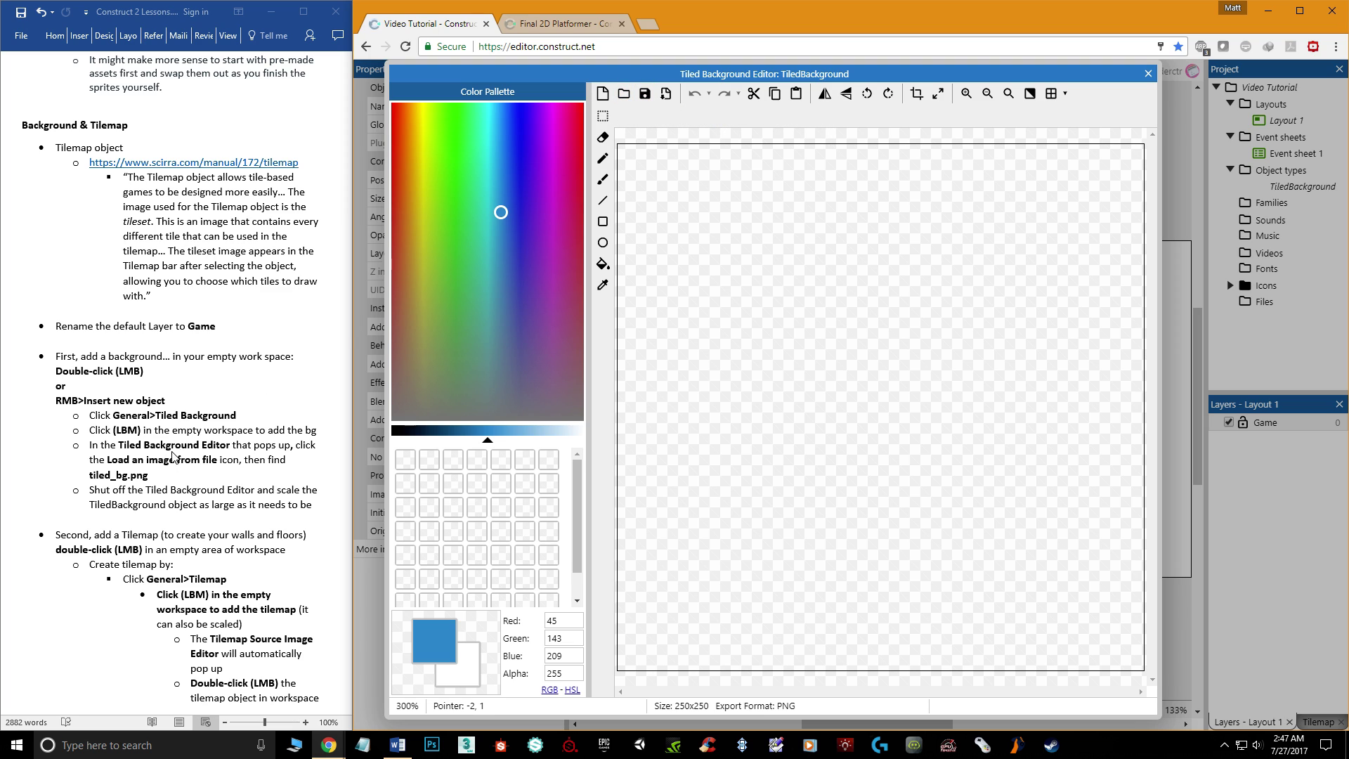
pyautogui.click(624, 94)
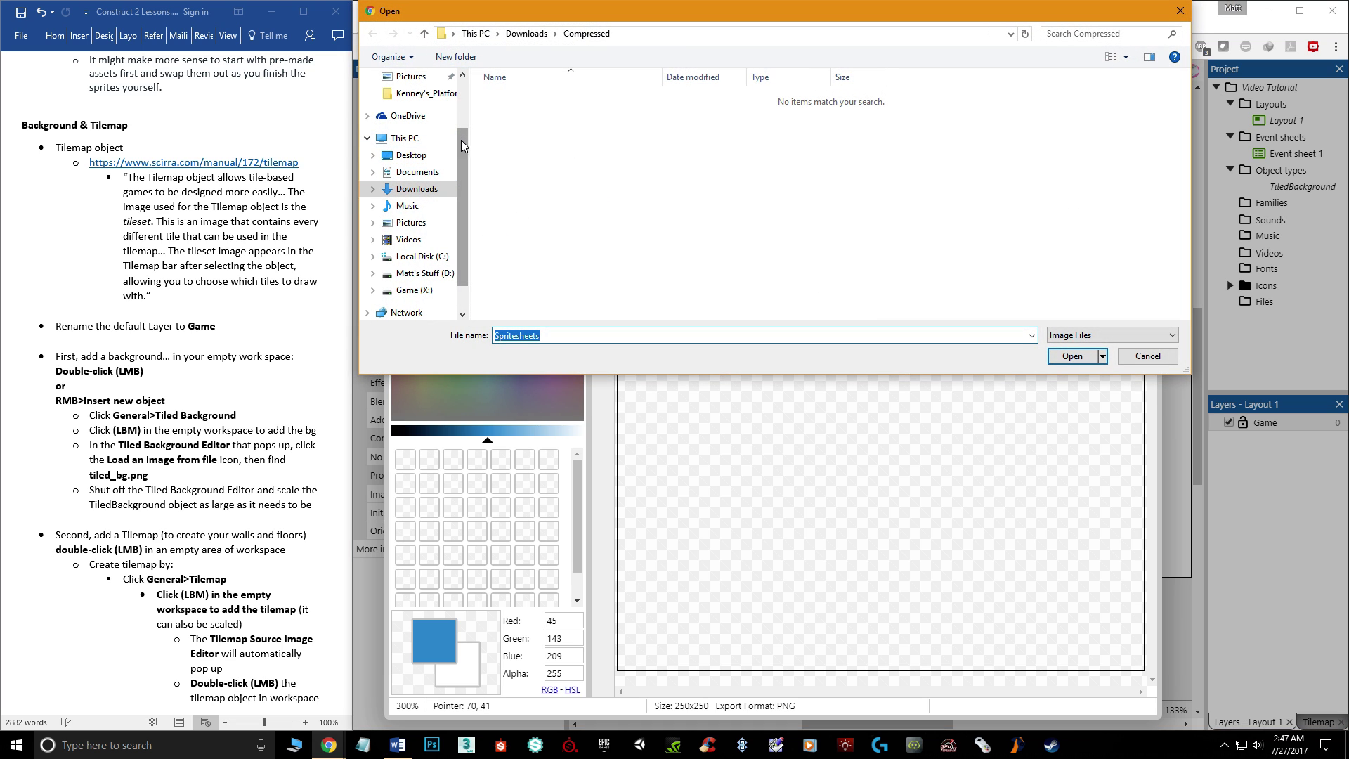
# Load tiled_bg.png from Super_Platformer_Engine > Assets > Decoration as the background image.
pyautogui.click(411, 154)
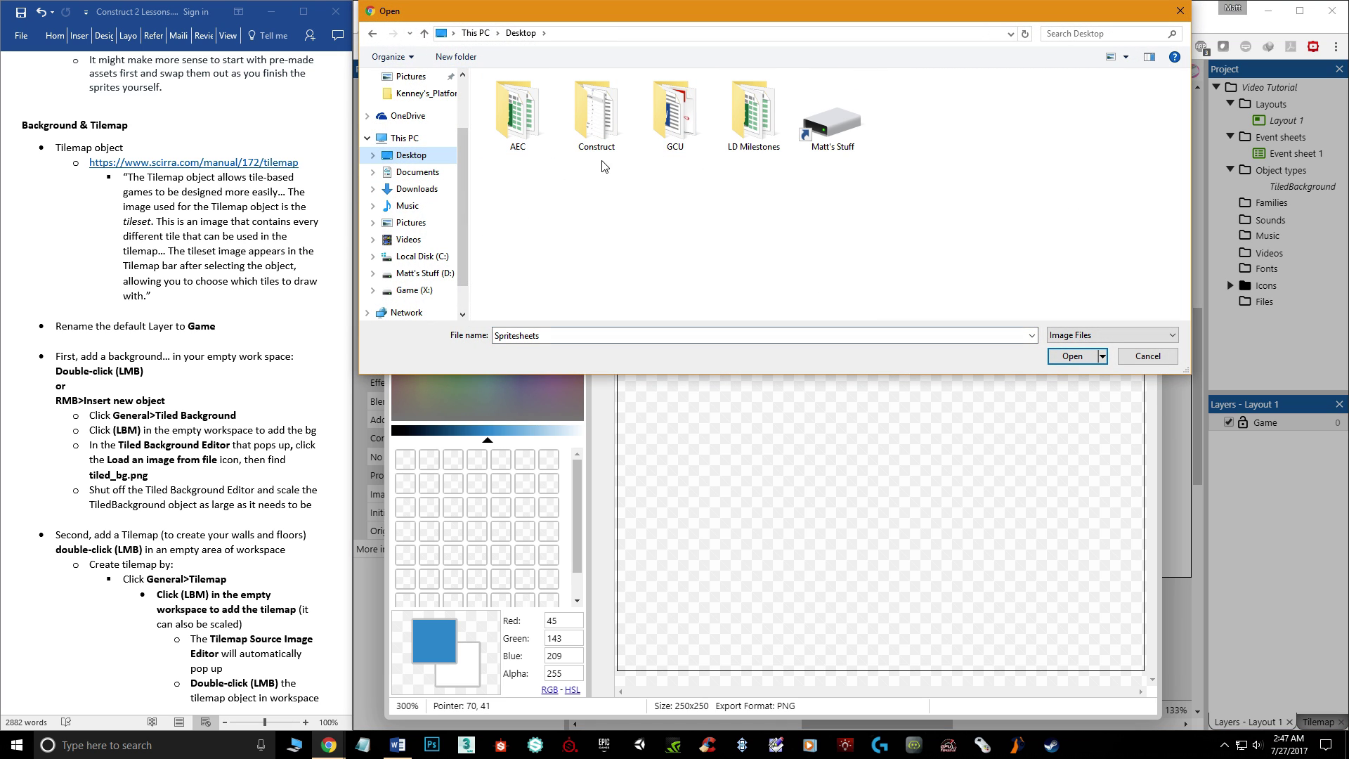
pyautogui.doubleClick(575, 162)
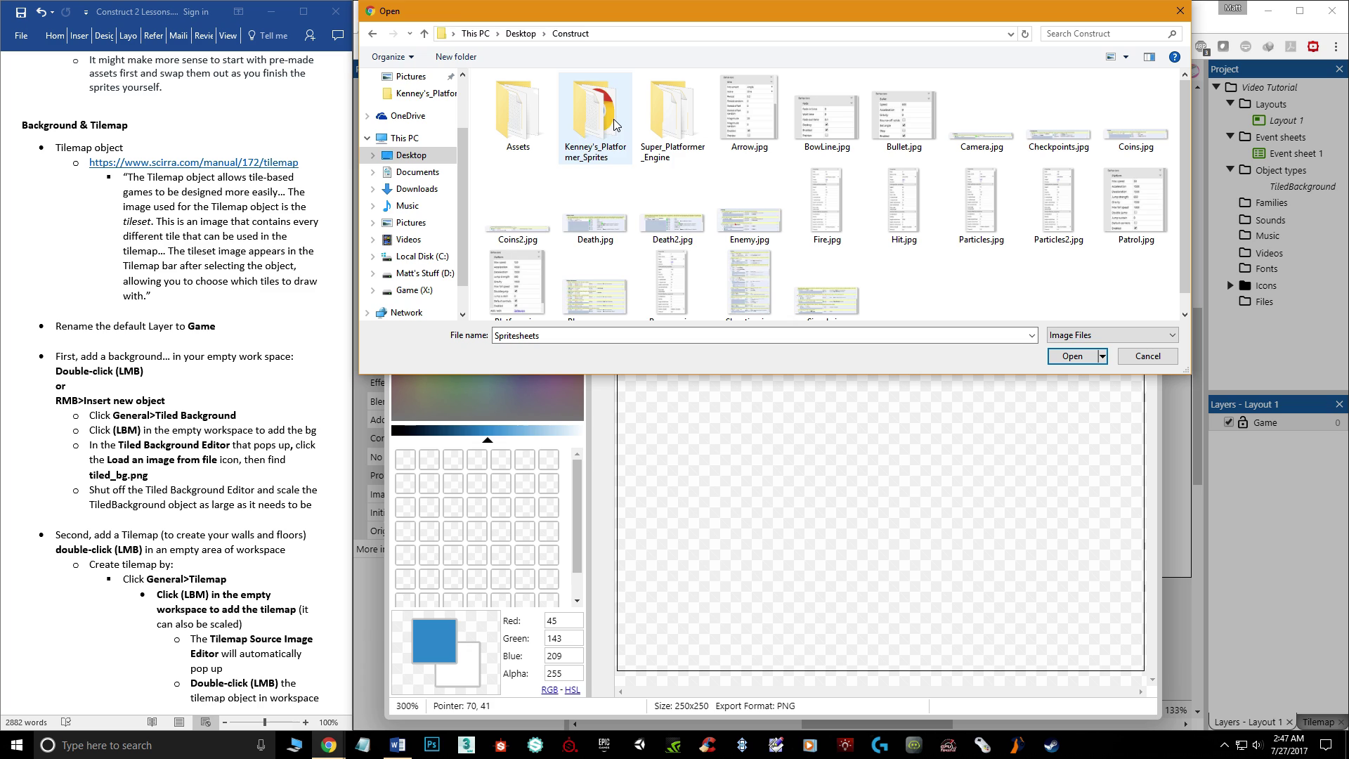
pyautogui.doubleClick(671, 116)
pyautogui.doubleClick(508, 100)
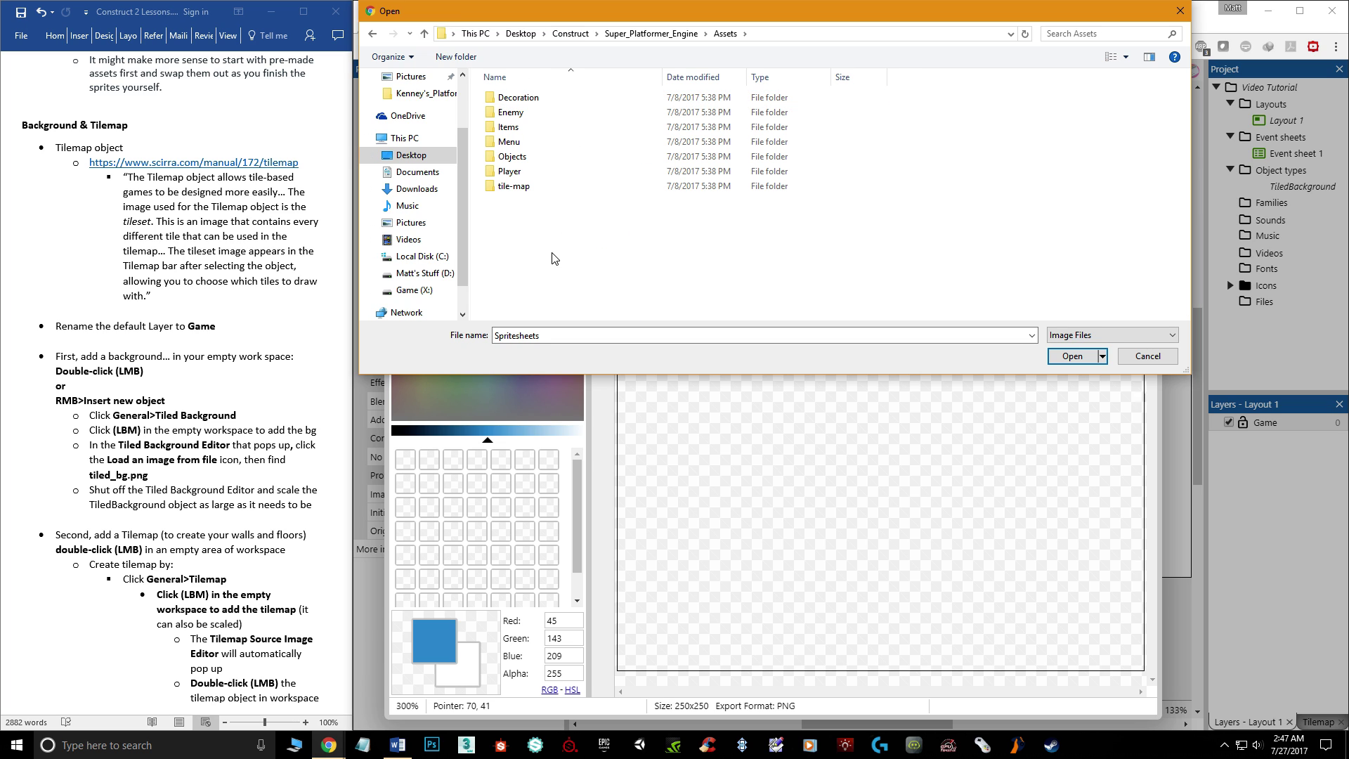
pyautogui.doubleClick(531, 100)
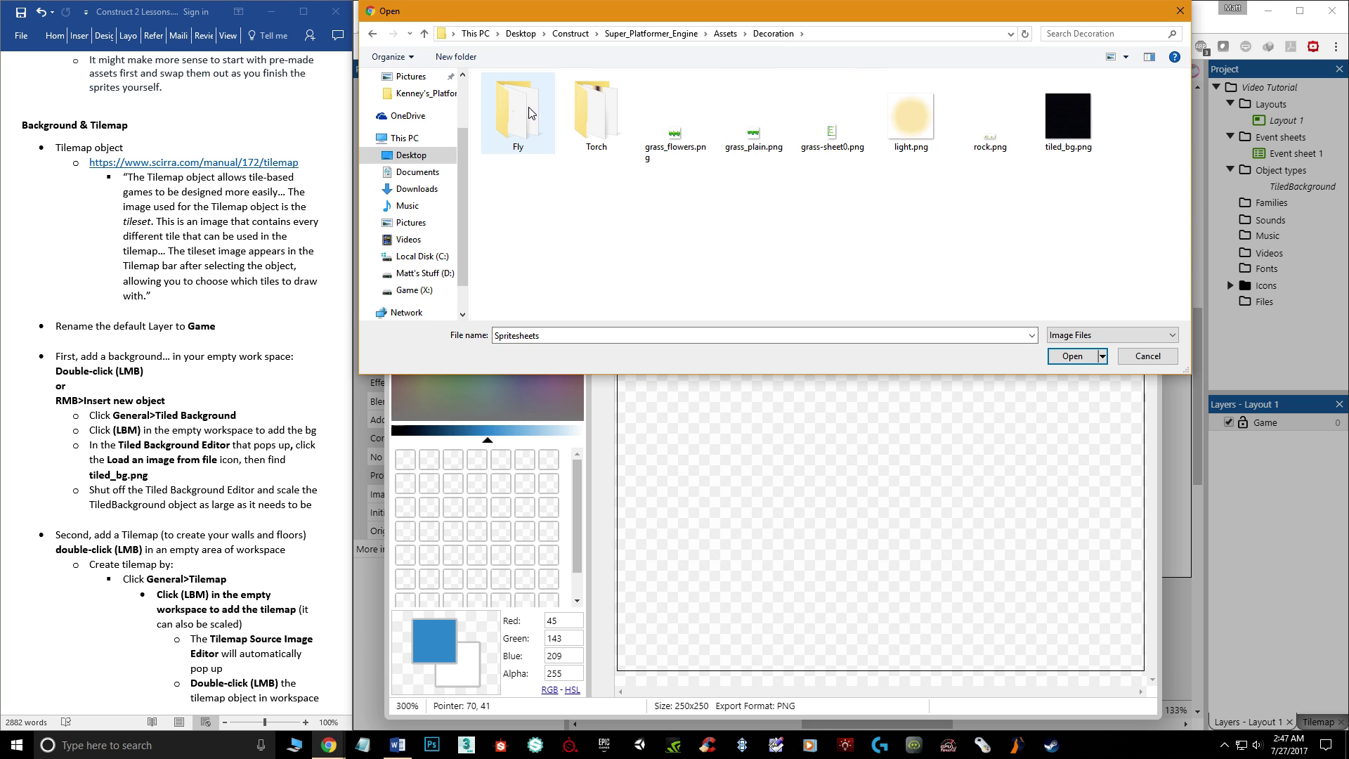
pyautogui.click(1077, 131)
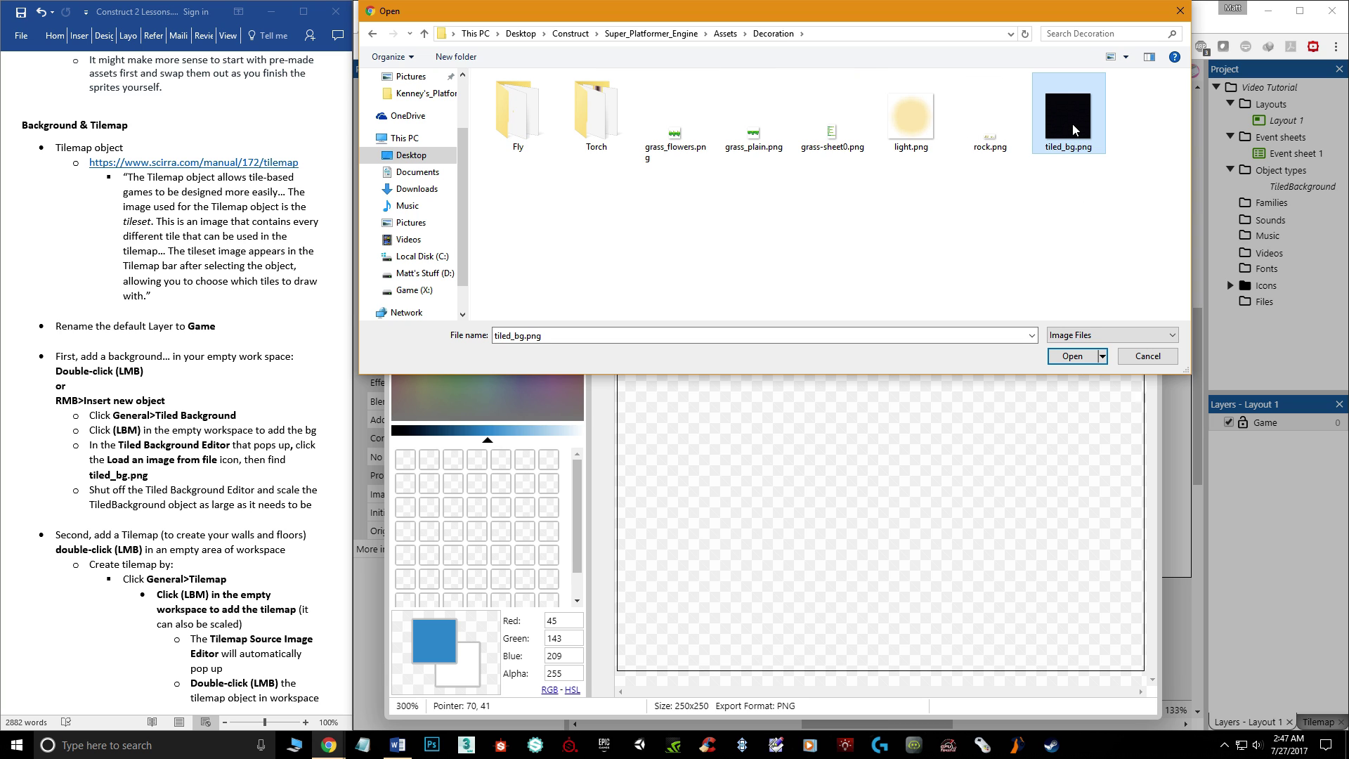
pyautogui.doubleClick(1073, 131)
# Close the image editor and move the TiledBackground to the layout's top-left corner.
pyautogui.scroll(5, 919, 426)
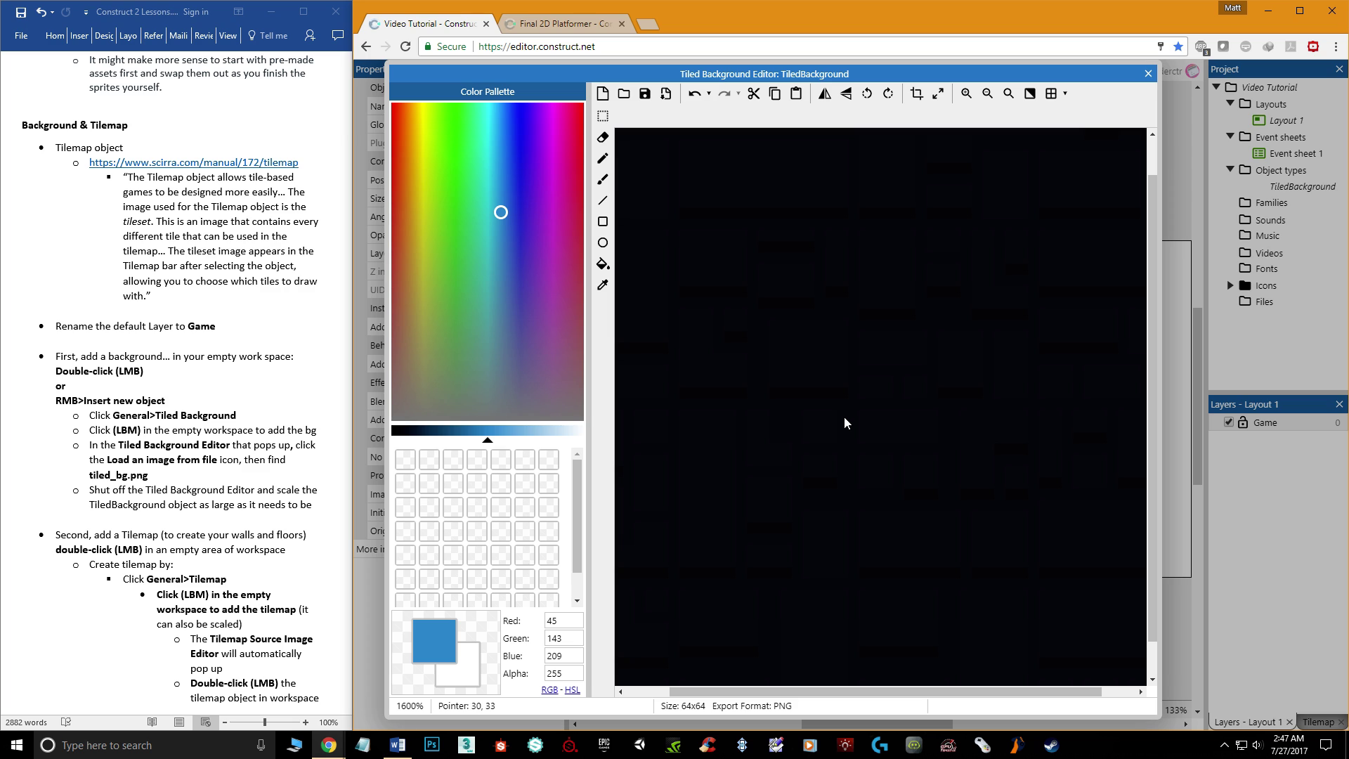
pyautogui.scroll(-2, 845, 420)
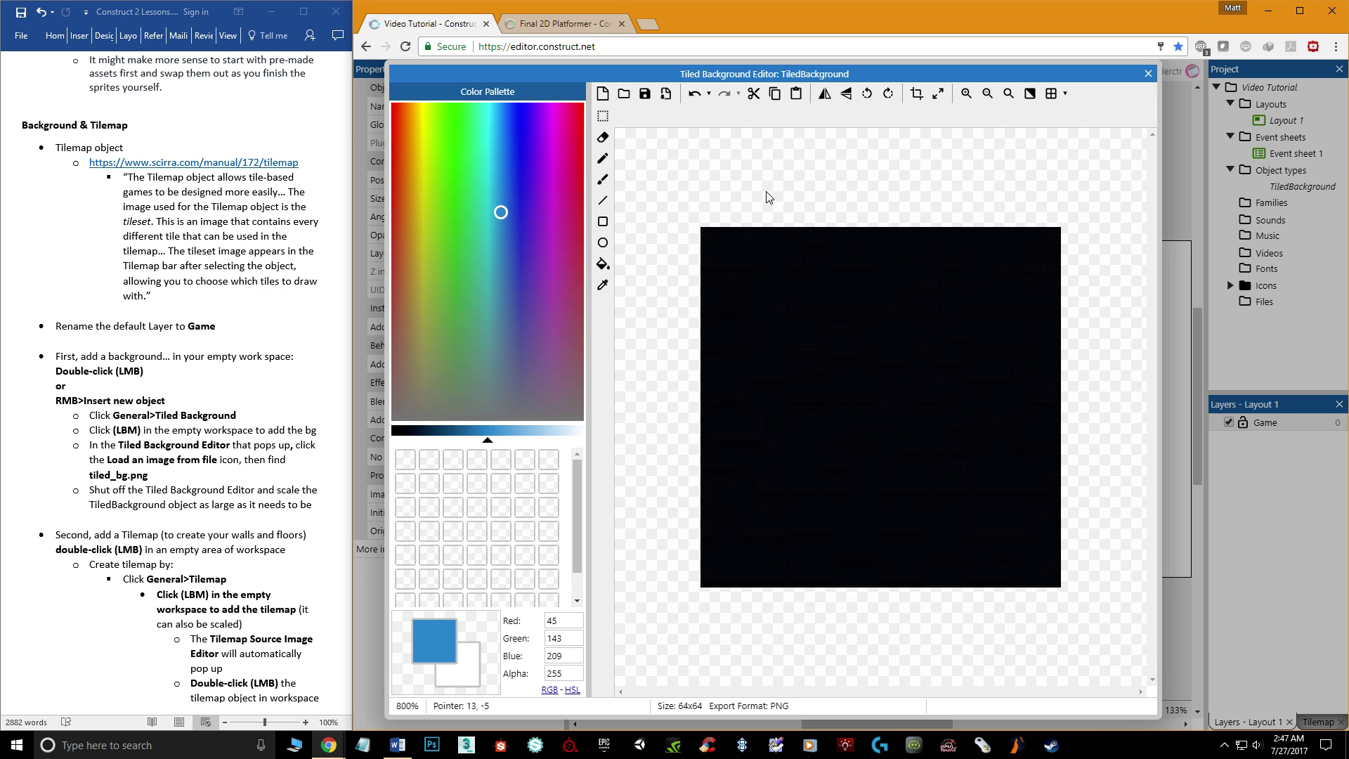
pyautogui.click(1148, 76)
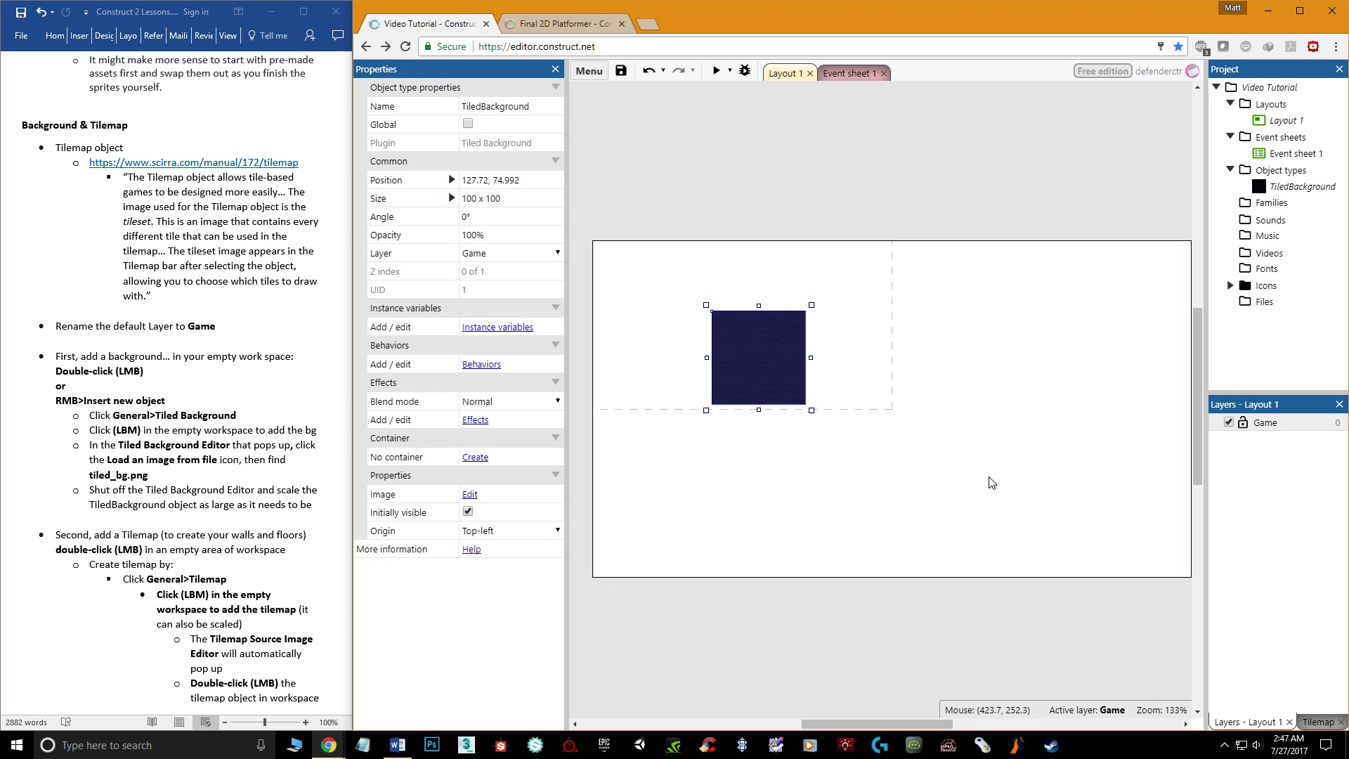
pyautogui.moveTo(746, 357); pyautogui.dragTo(622, 278)
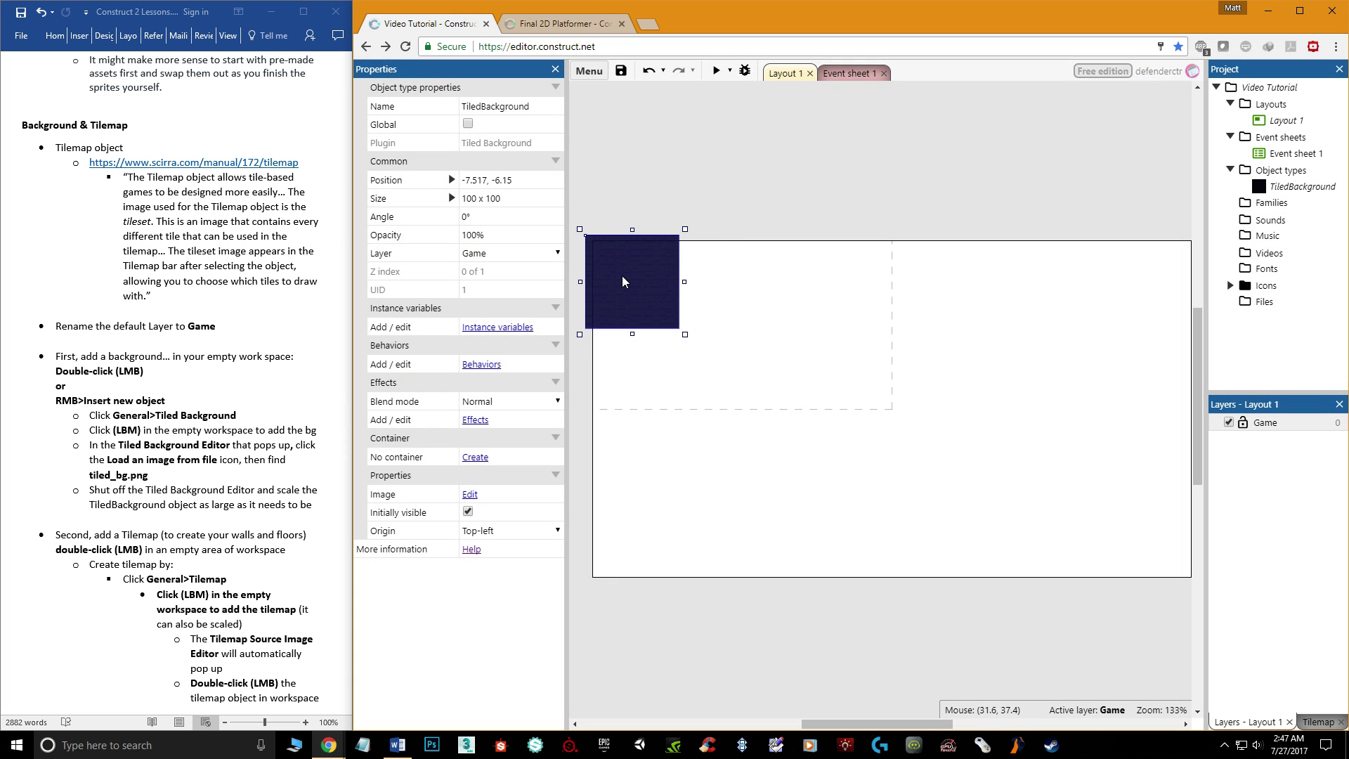
# Delete the accidental duplicate background and reselect the original TiledBackground.
pyautogui.keyDown('ctrl'); pyautogui.scroll(5, 618, 244); pyautogui.keyUp('ctrl')
pyautogui.keyDown('ctrl'); pyautogui.moveTo(689, 324); pyautogui.dragTo(1023, 347); pyautogui.keyUp('ctrl')
pyautogui.press('Delete')
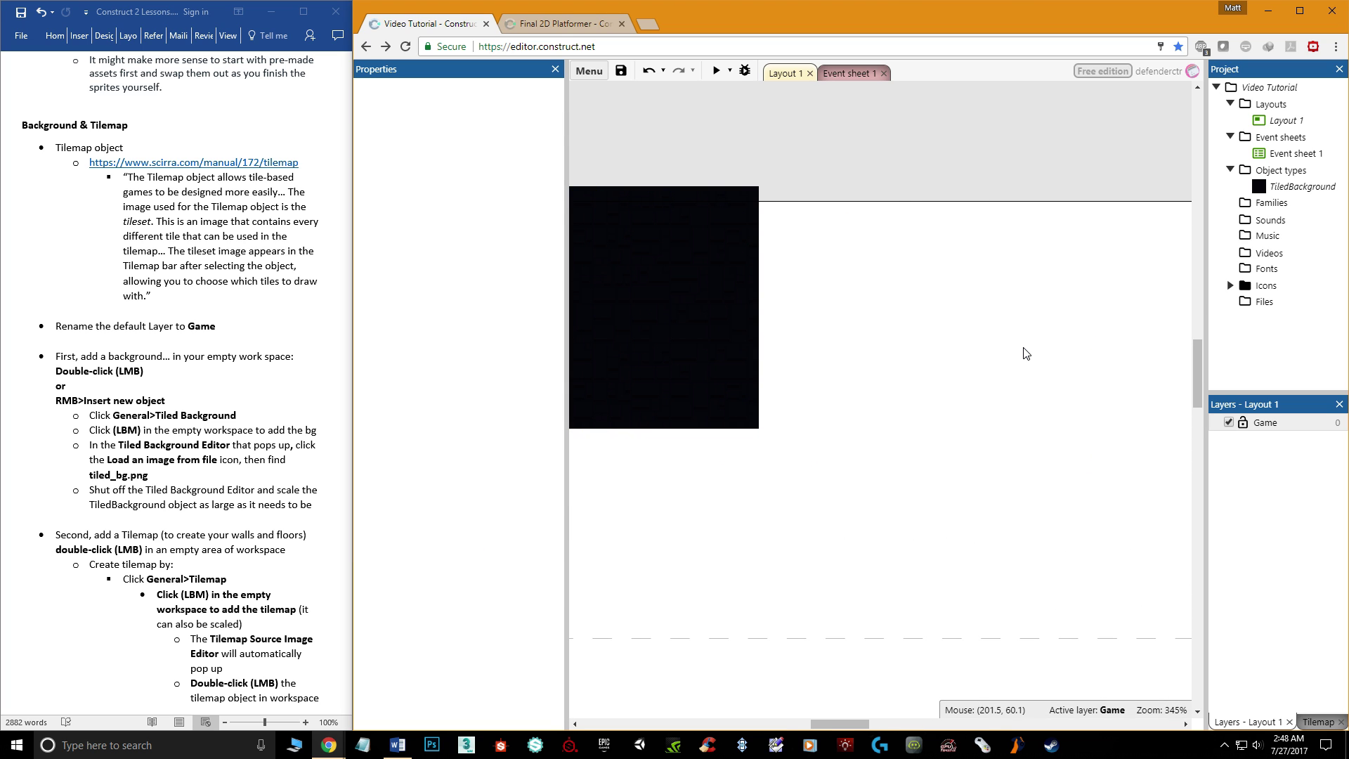
pyautogui.keyDown('ctrl'); pyautogui.scroll(-4, 714, 352); pyautogui.keyUp('ctrl')
pyautogui.click(713, 352)
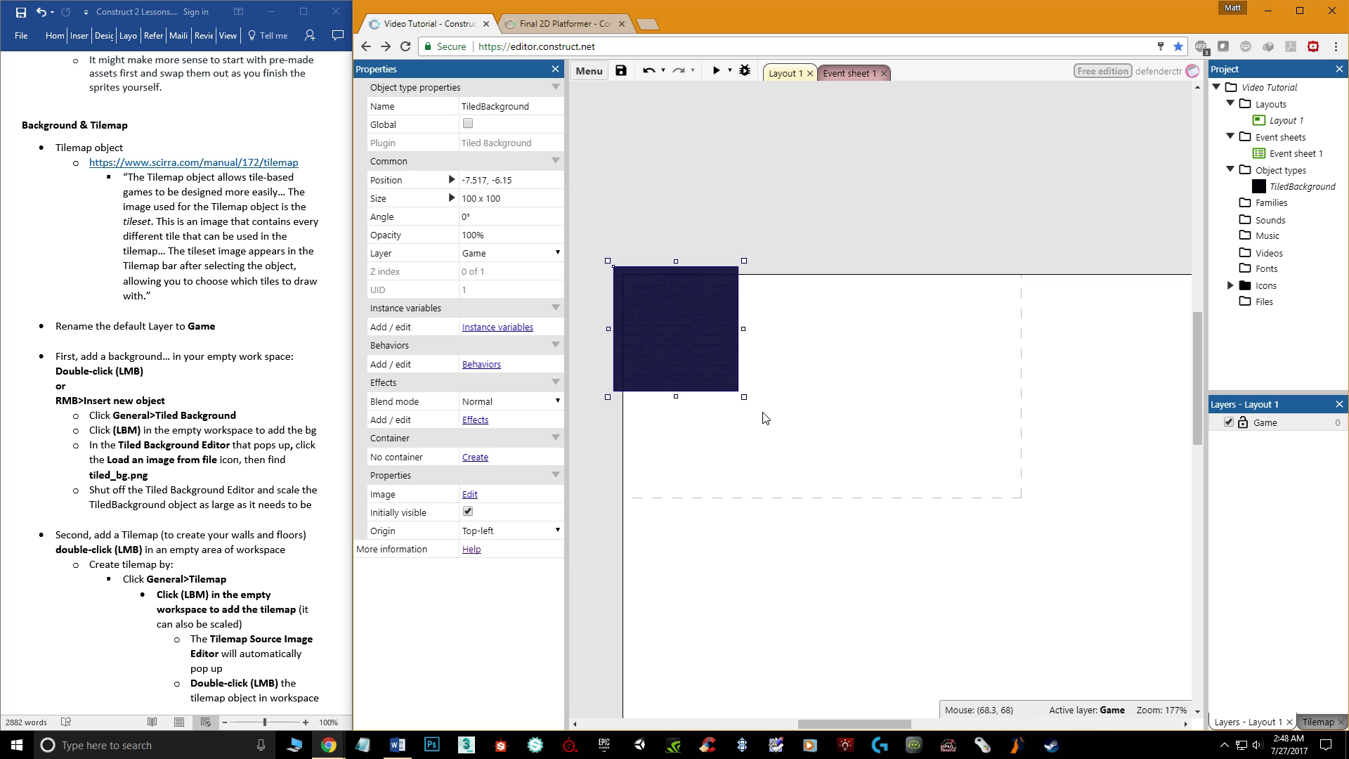
# Stretch the TiledBackground to about 685.54 x 407.73 so it covers the 640 x 360 layout.
pyautogui.moveTo(746, 400); pyautogui.dragTo(948, 562)
pyautogui.keyDown('ctrl'); pyautogui.scroll(-6, 903, 572); pyautogui.keyUp('ctrl')
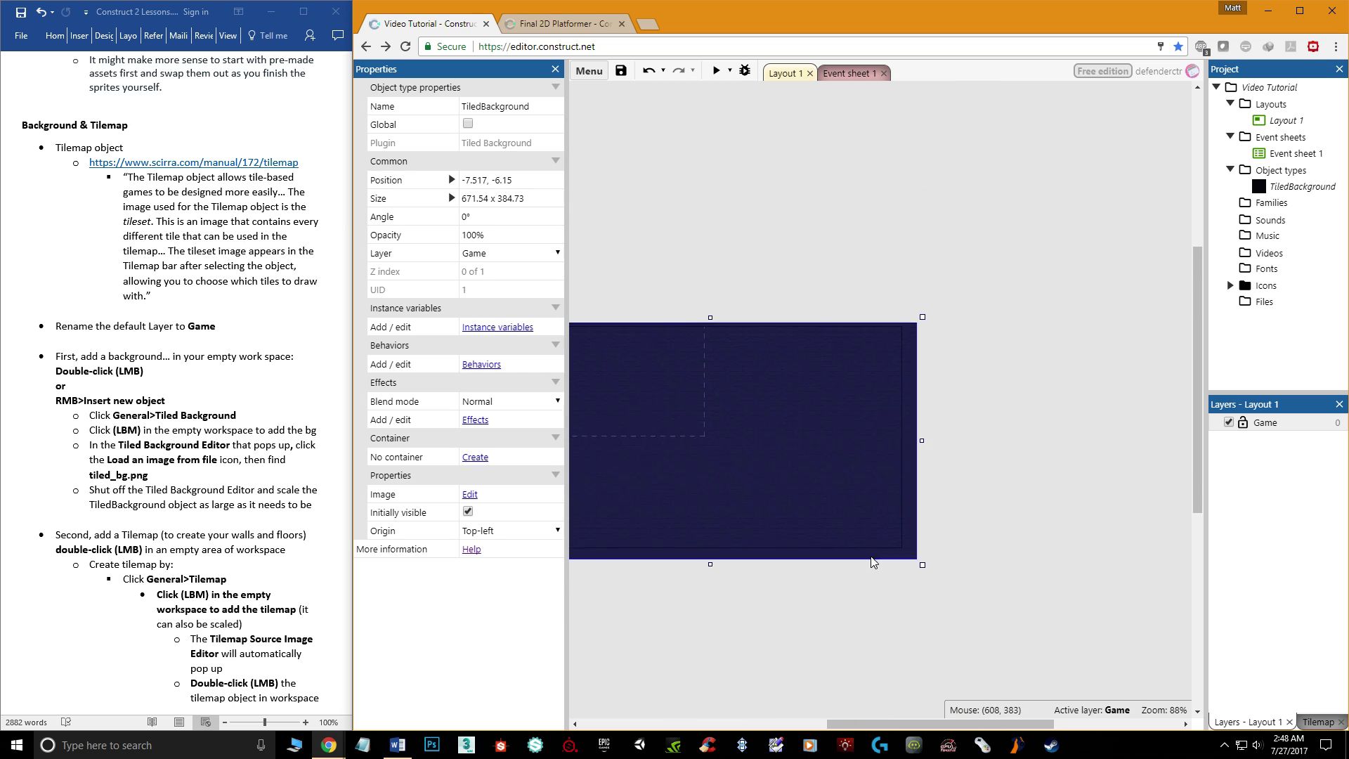
pyautogui.moveTo(805, 483); pyautogui.dragTo(801, 479)
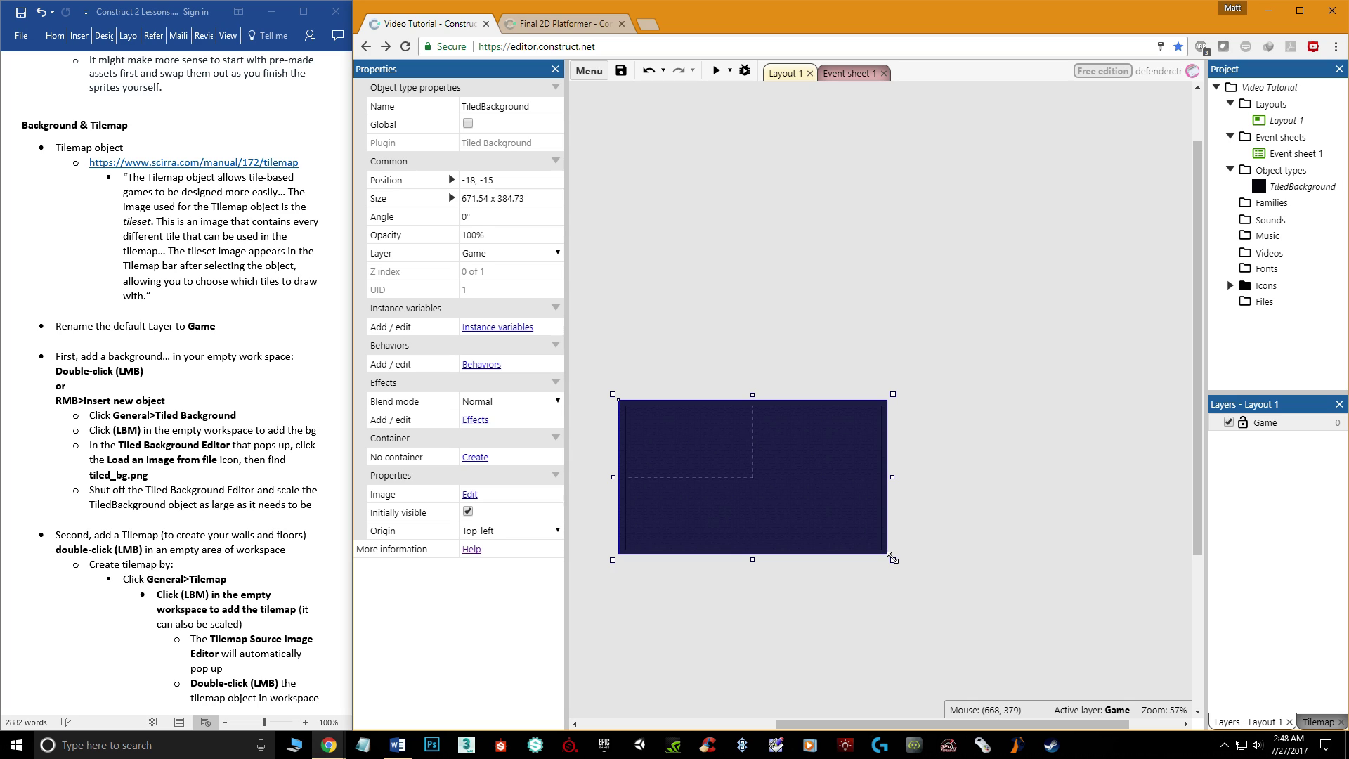
pyautogui.moveTo(893, 558); pyautogui.dragTo(896, 568)
pyautogui.keyDown('ctrl'); pyautogui.scroll(2, 711, 527); pyautogui.keyUp('ctrl')
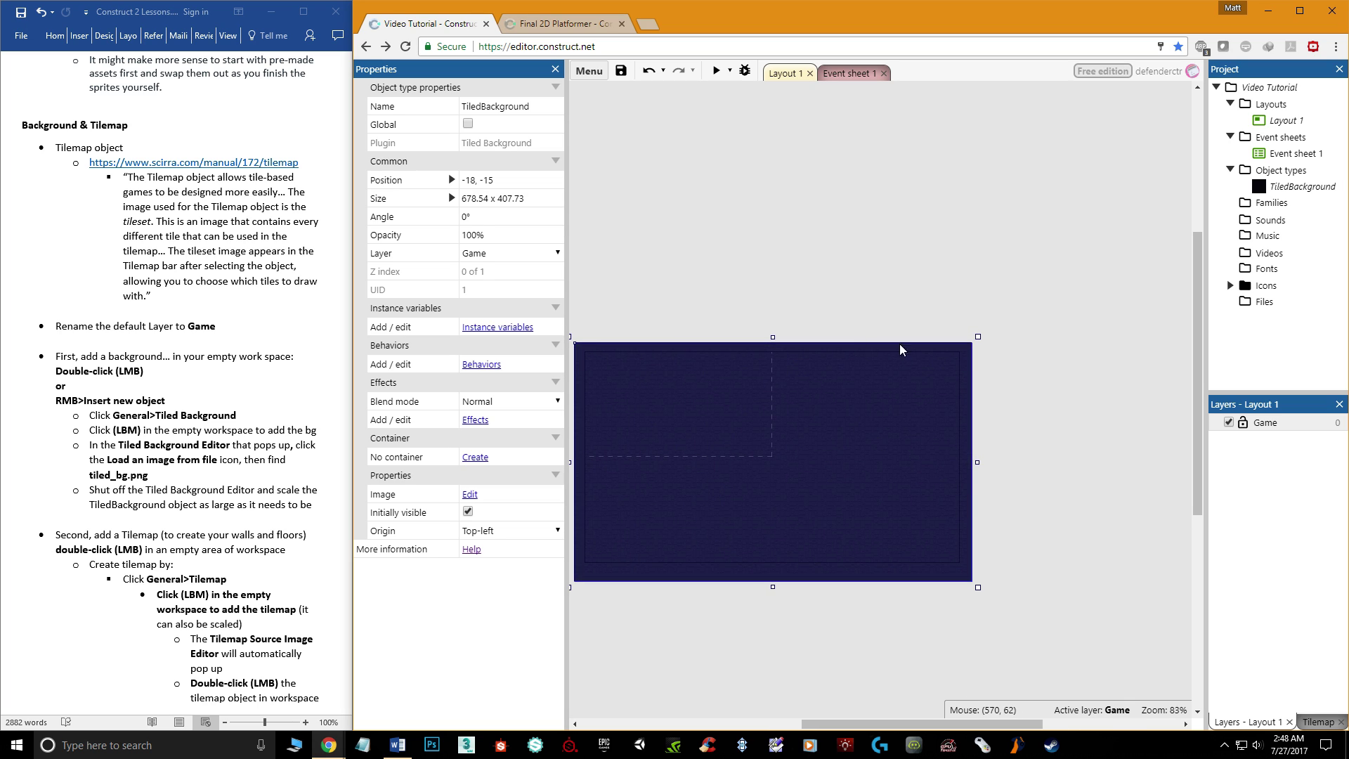
pyautogui.moveTo(977, 462)
pyautogui.mouseDown()
pyautogui.moveTo(1145, 461)
pyautogui.moveTo(980, 458)
pyautogui.mouseUp()
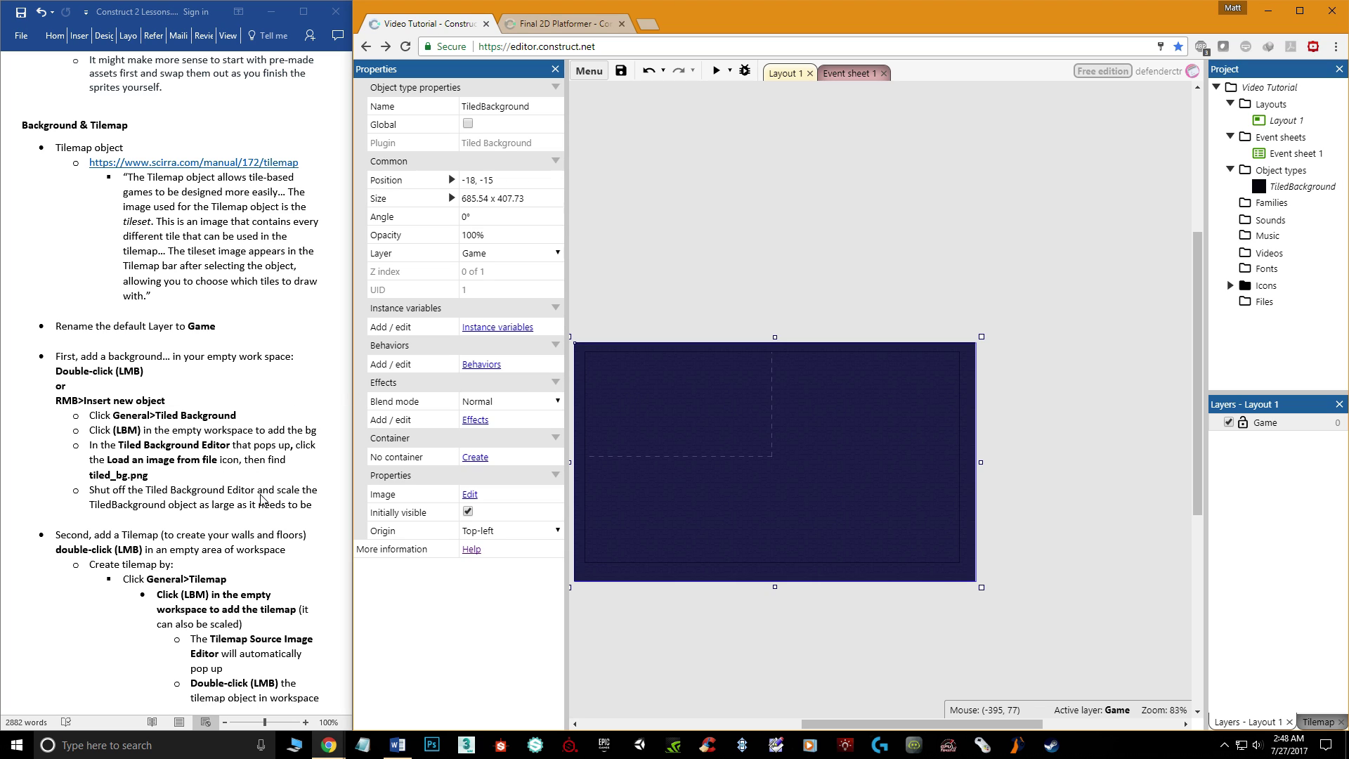
pyautogui.click(694, 275)
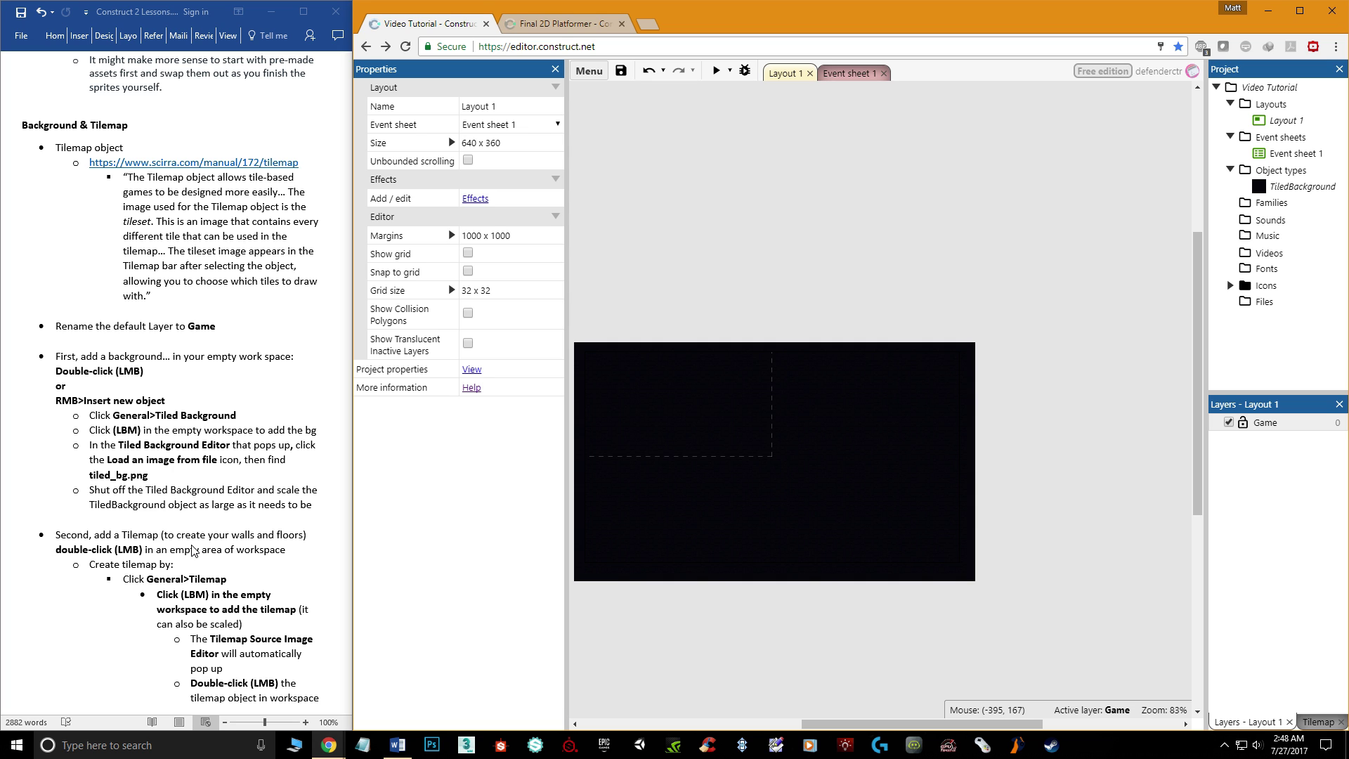
# Insert a Tilemap object from the General category and place it in the layout.
pyautogui.doubleClick(695, 327)
pyautogui.scroll(-3, 857, 344)
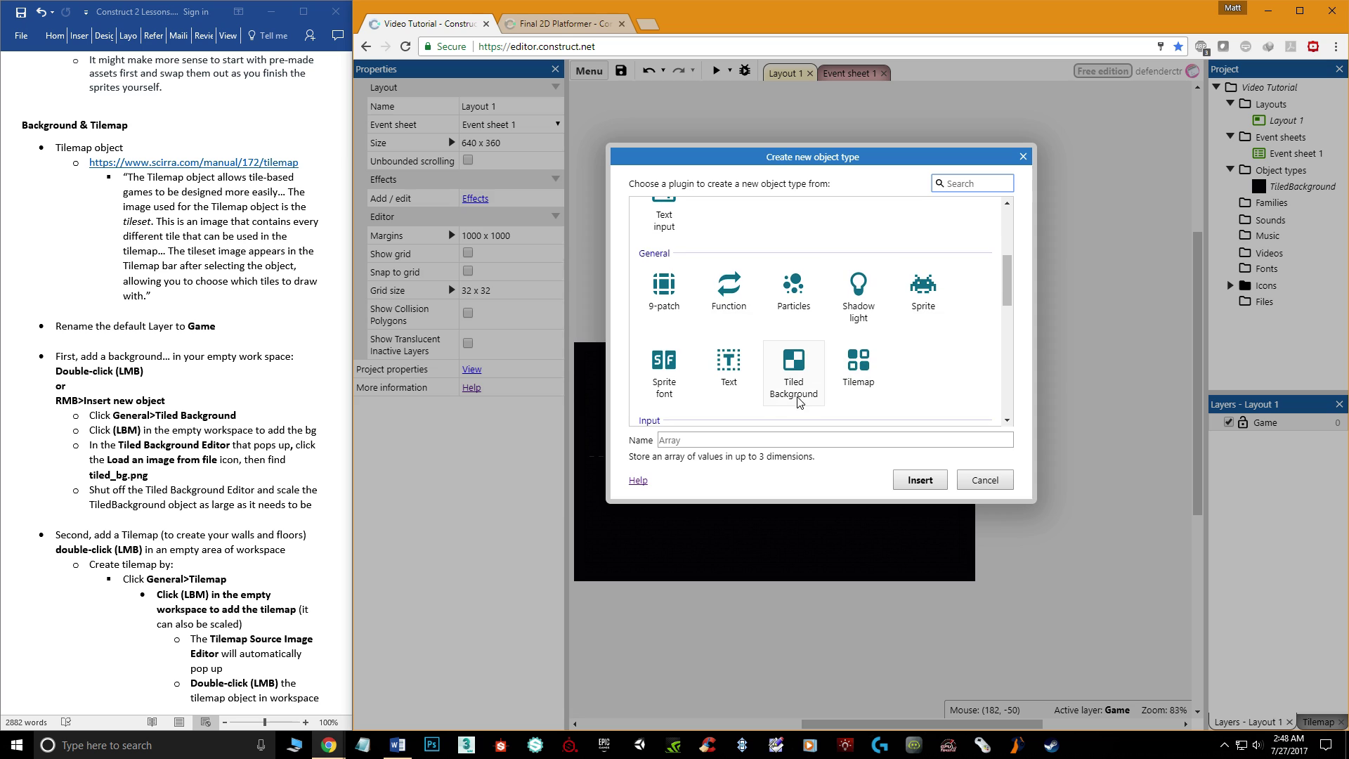
pyautogui.click(860, 371)
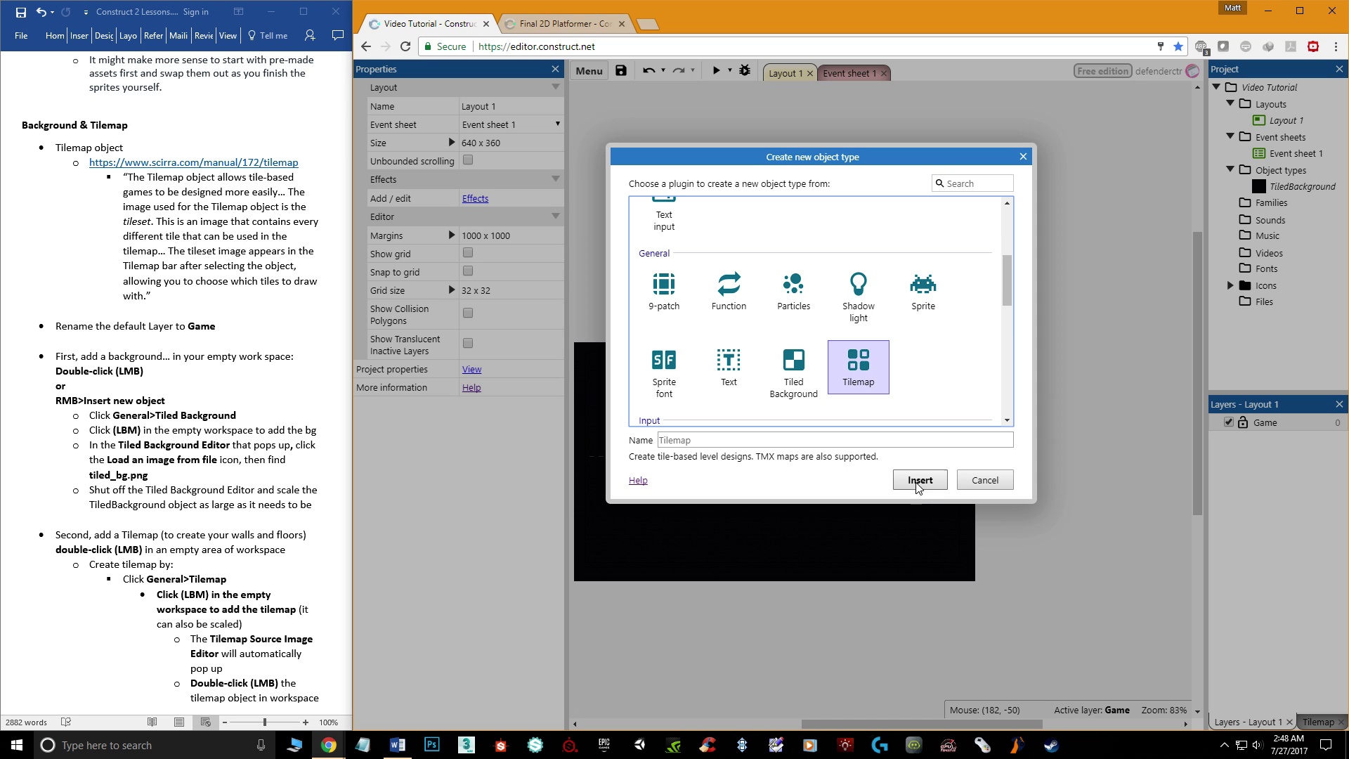
pyautogui.click(917, 481)
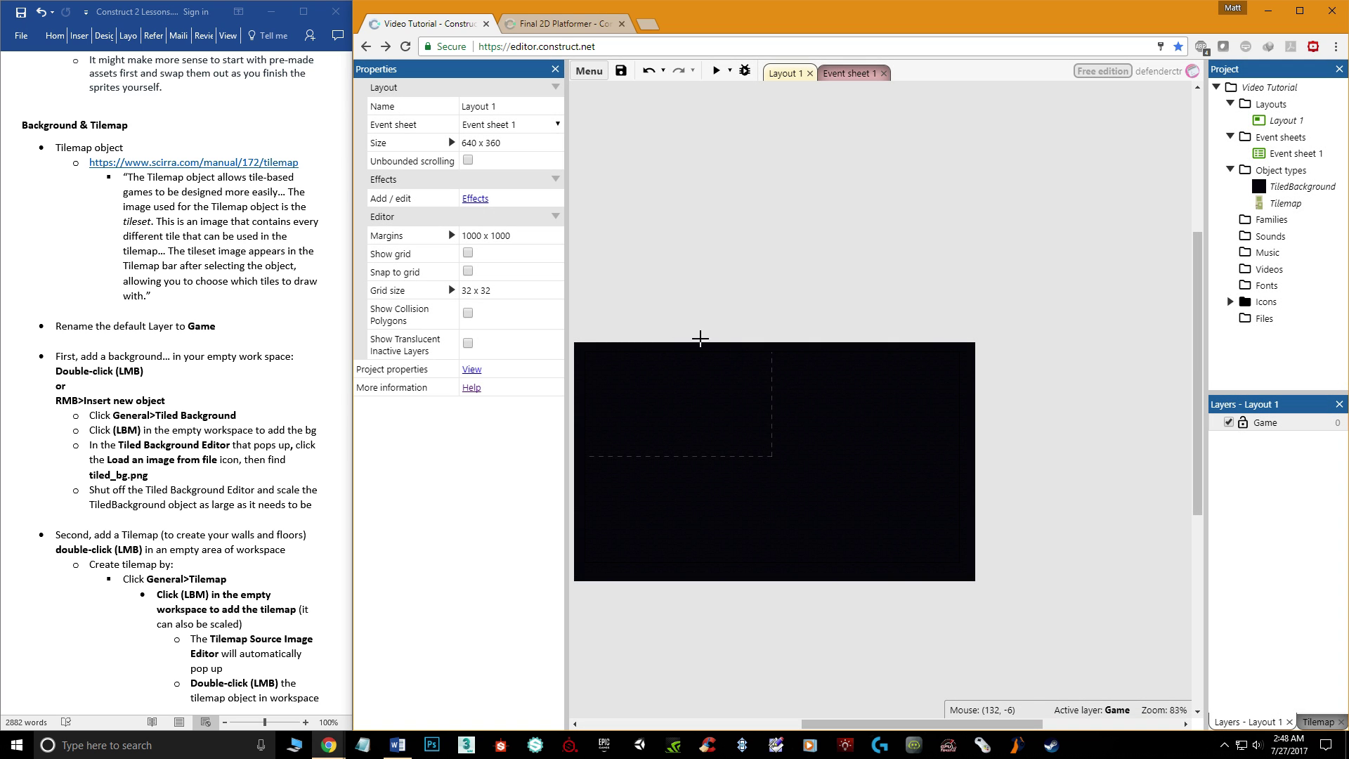
pyautogui.click(720, 369)
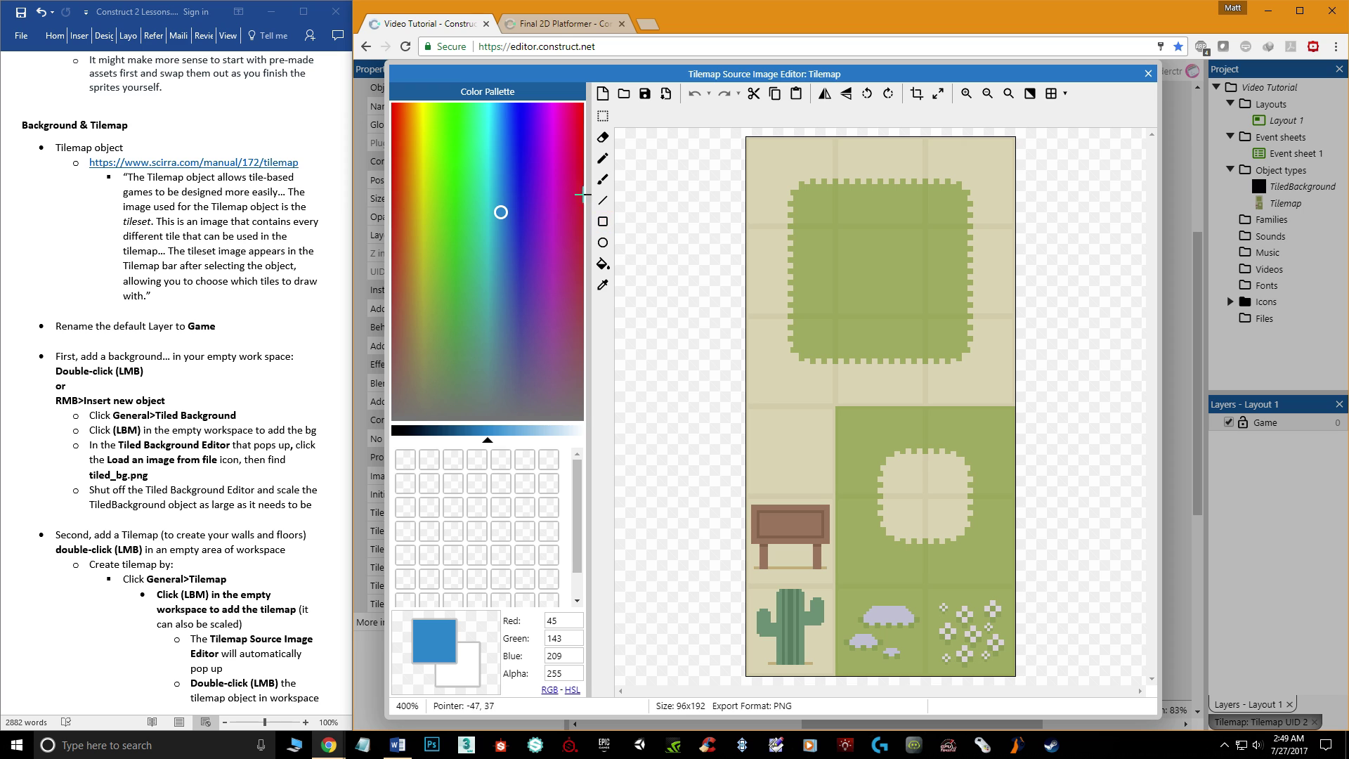
# Load tilemap.png from Assets > tile-map as the Tilemap's 80x112 tileset image.
pyautogui.click(623, 93)
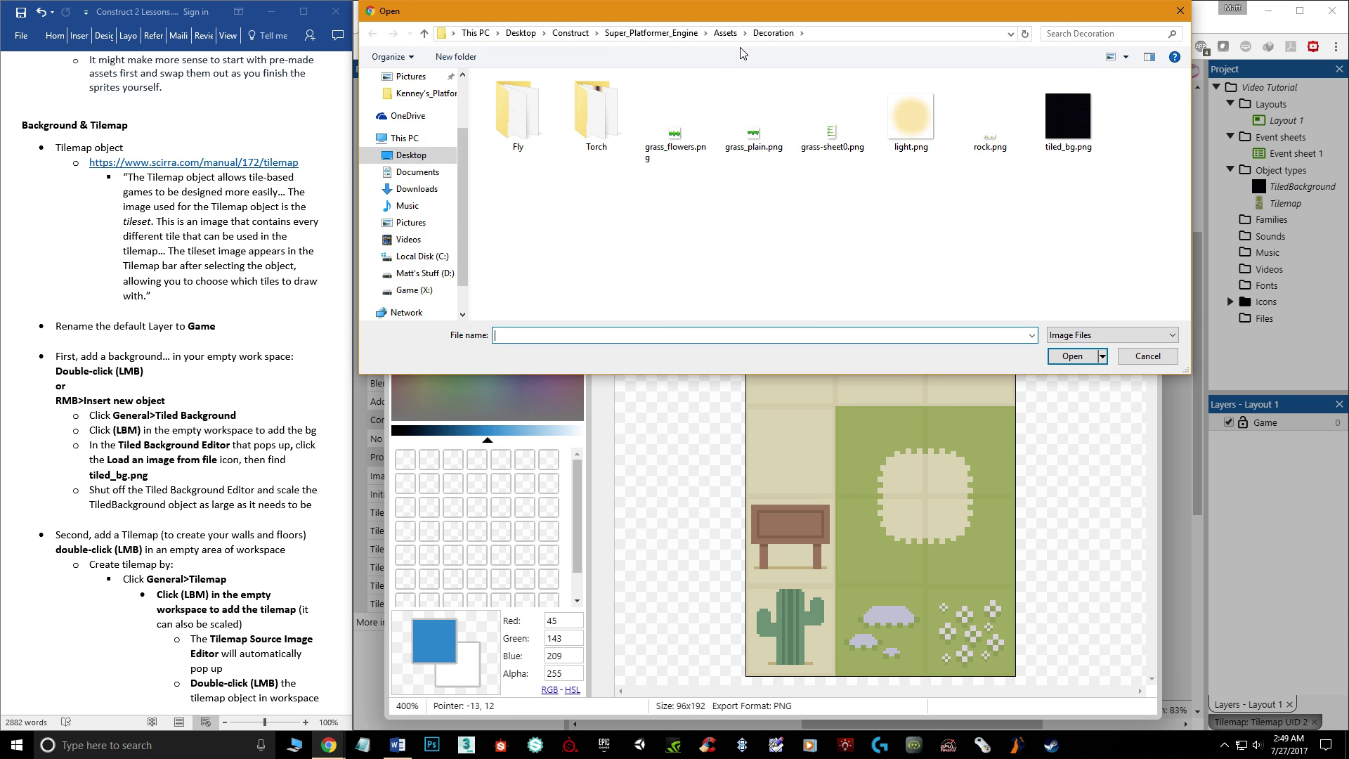
pyautogui.click(728, 34)
pyautogui.doubleClick(507, 186)
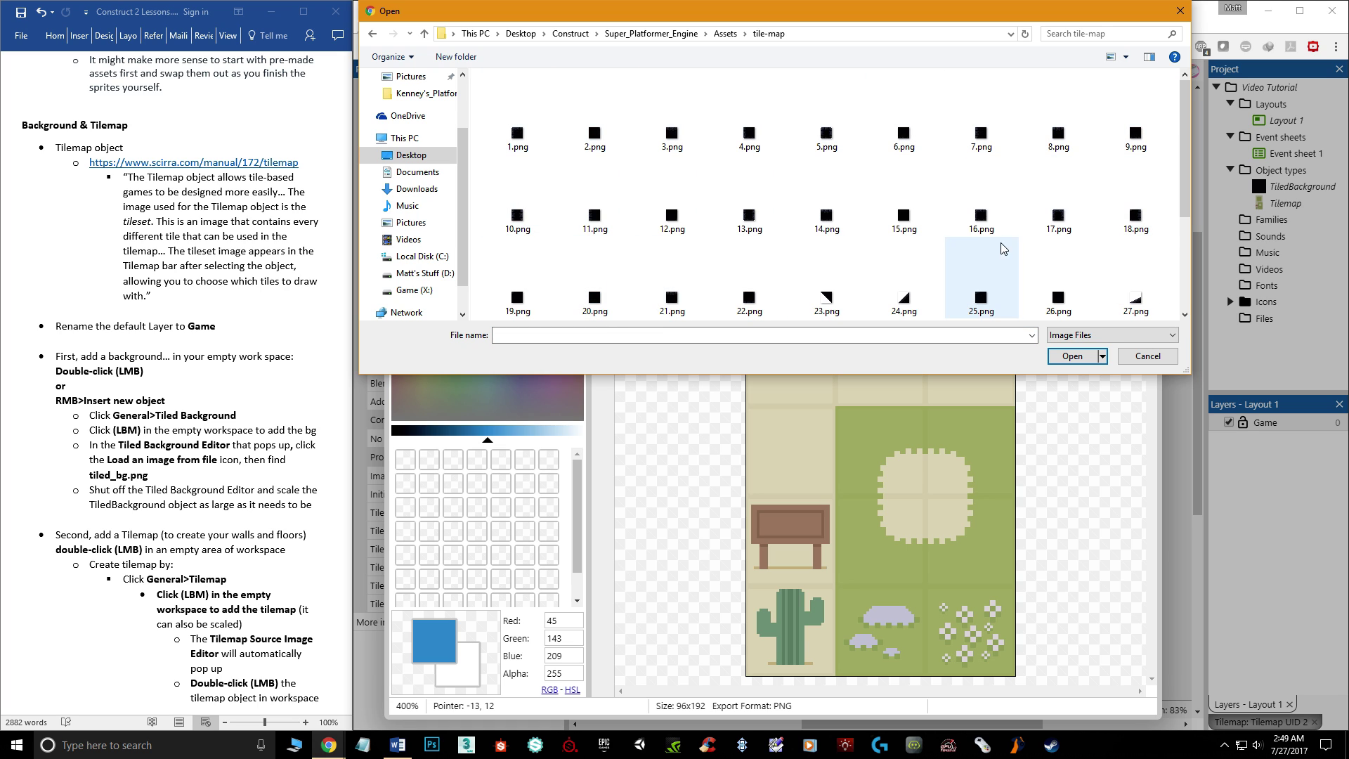
pyautogui.scroll(-2, 743, 304)
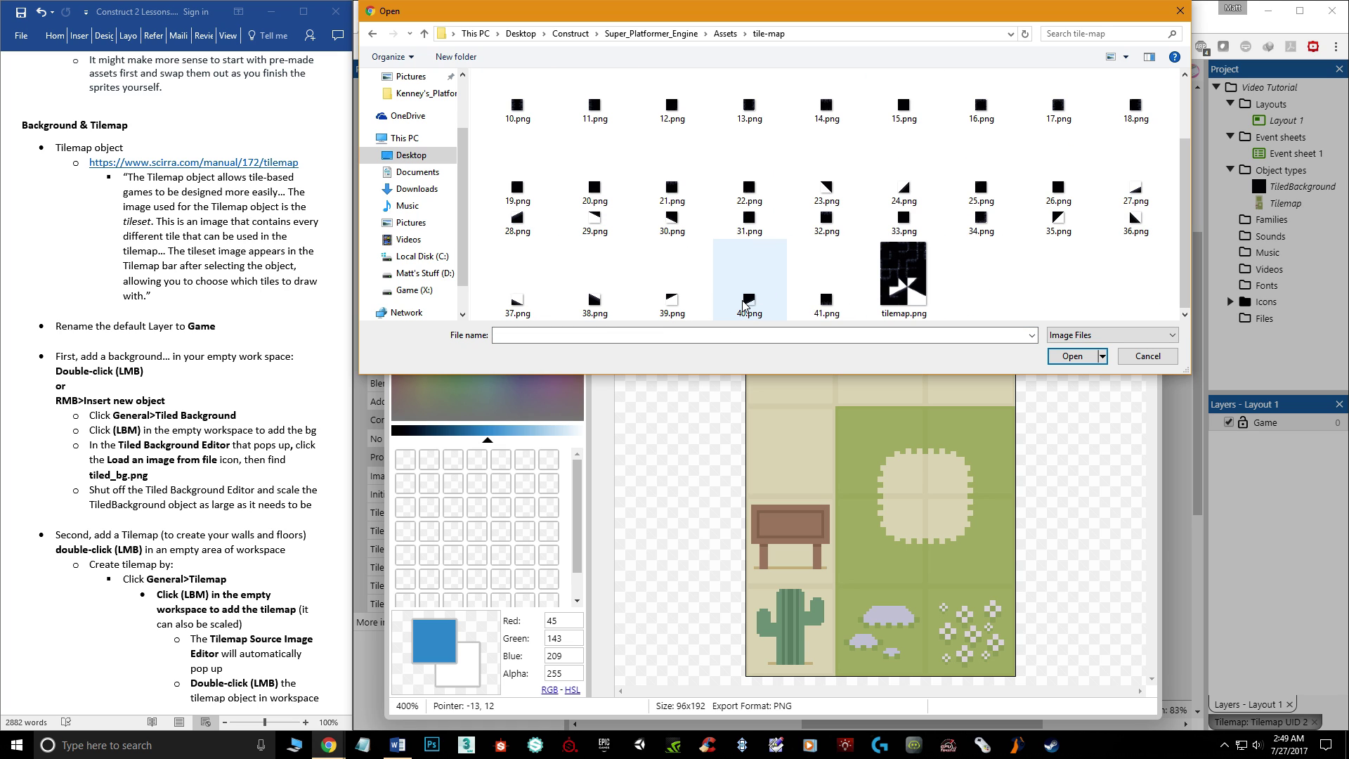
pyautogui.click(904, 278)
pyautogui.click(1072, 356)
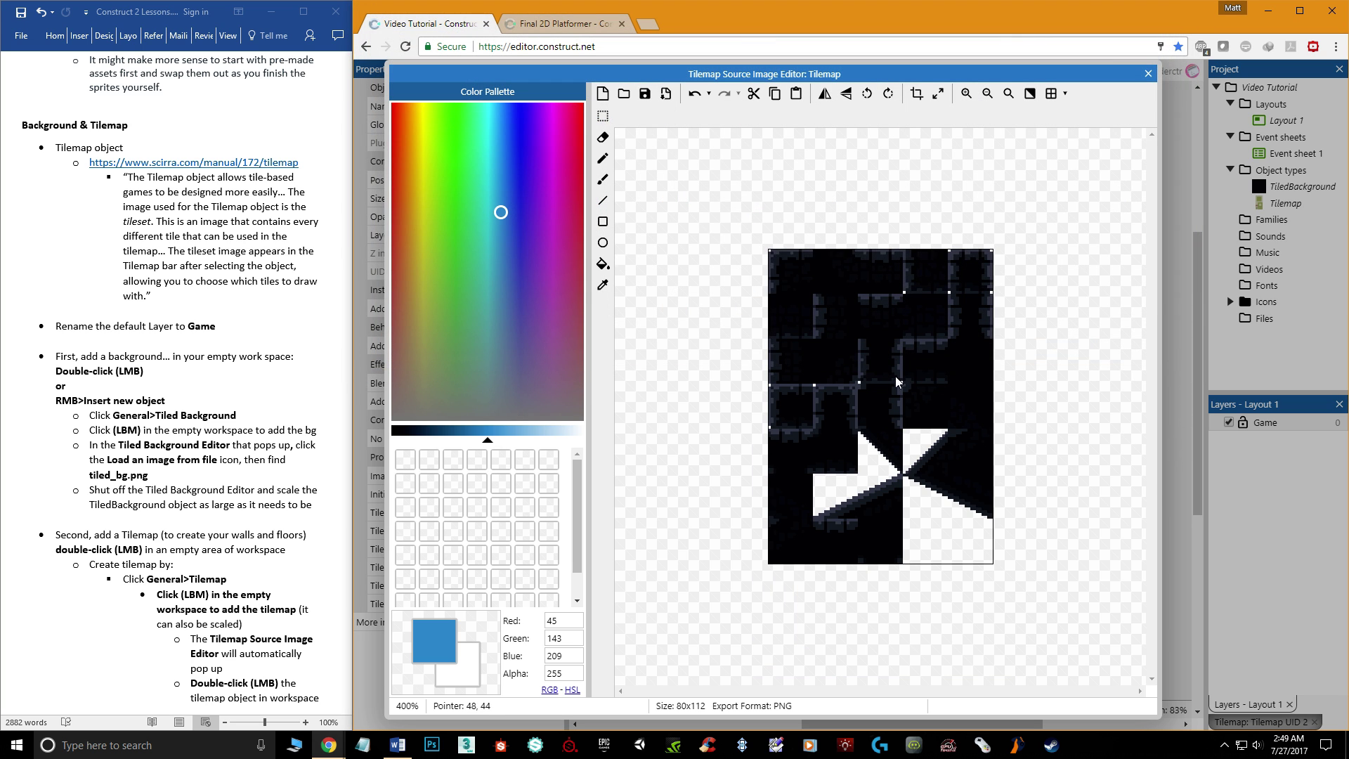
# Switch the tileset editor's backdrop to the dark checkerboard.
pyautogui.scroll(3, 901, 380)
pyautogui.scroll(-3, 850, 333)
pyautogui.click(1030, 96)
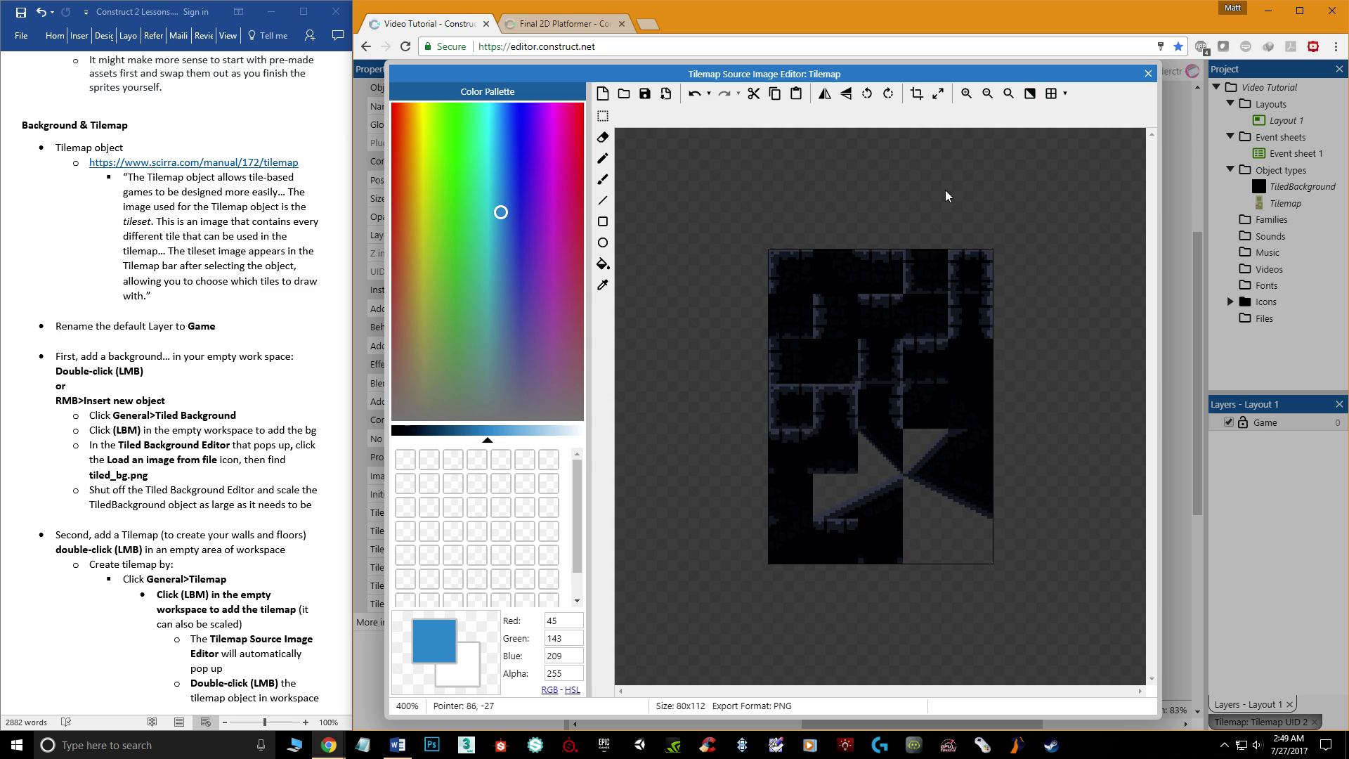
pyautogui.scroll(1, 906, 362)
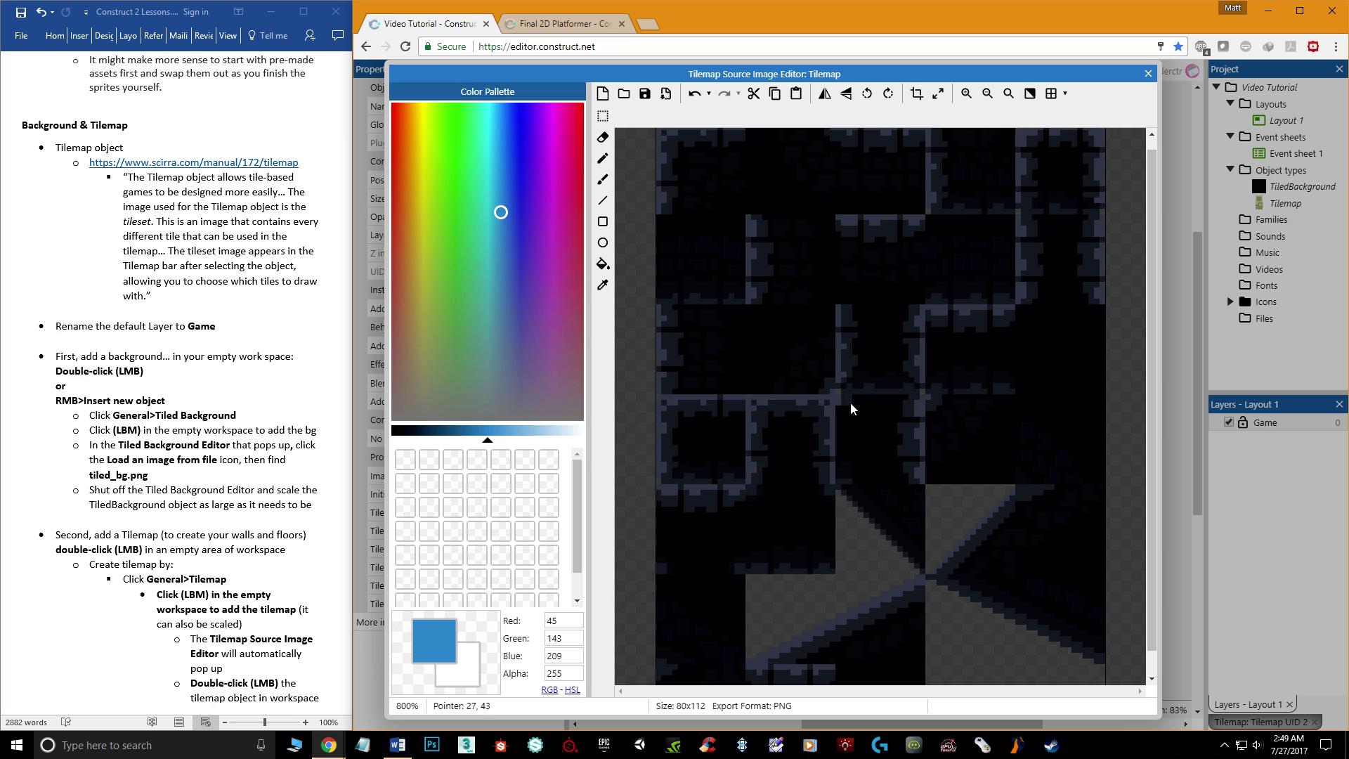
pyautogui.click(1030, 96)
pyautogui.click(1030, 95)
# Overlay grid lines on the tileset and bring up the grid options.
pyautogui.scroll(-2, 958, 266)
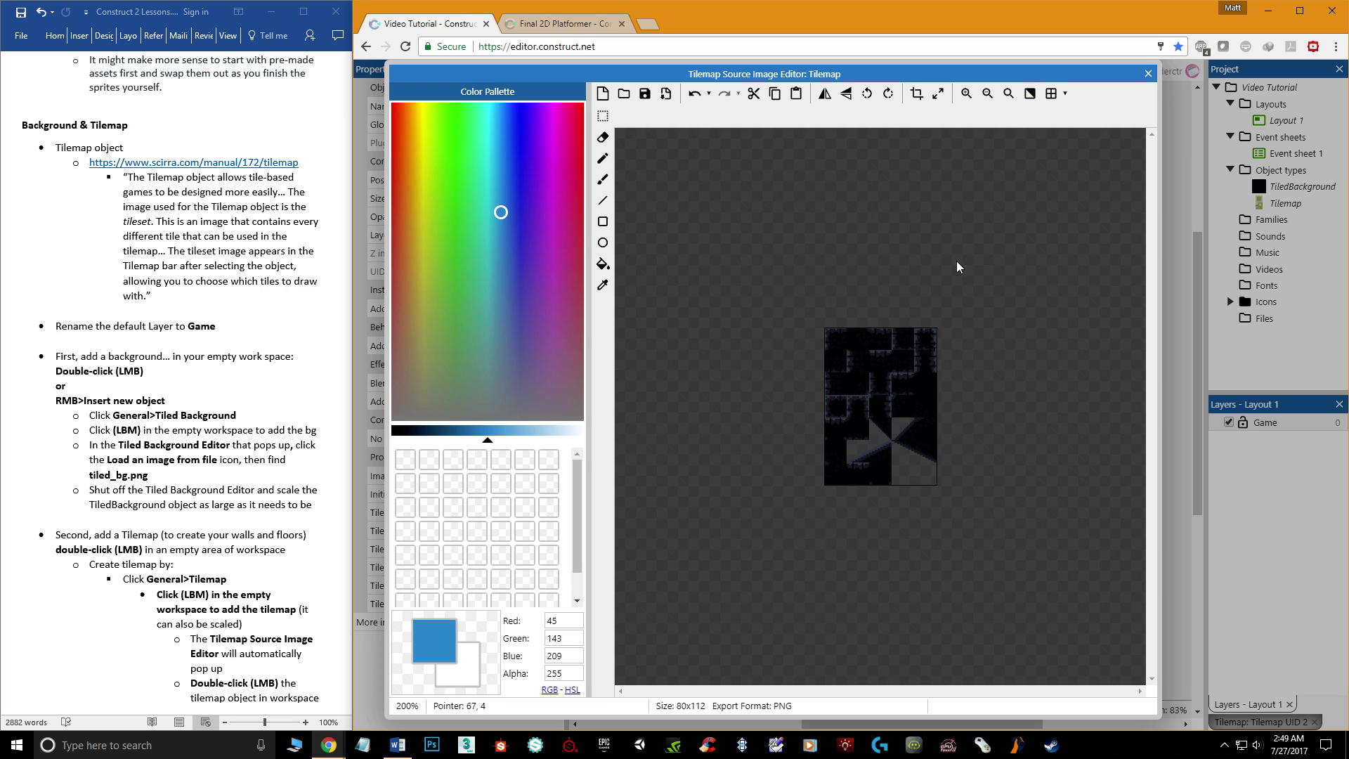
pyautogui.scroll(2, 958, 267)
pyautogui.scroll(-1, 958, 267)
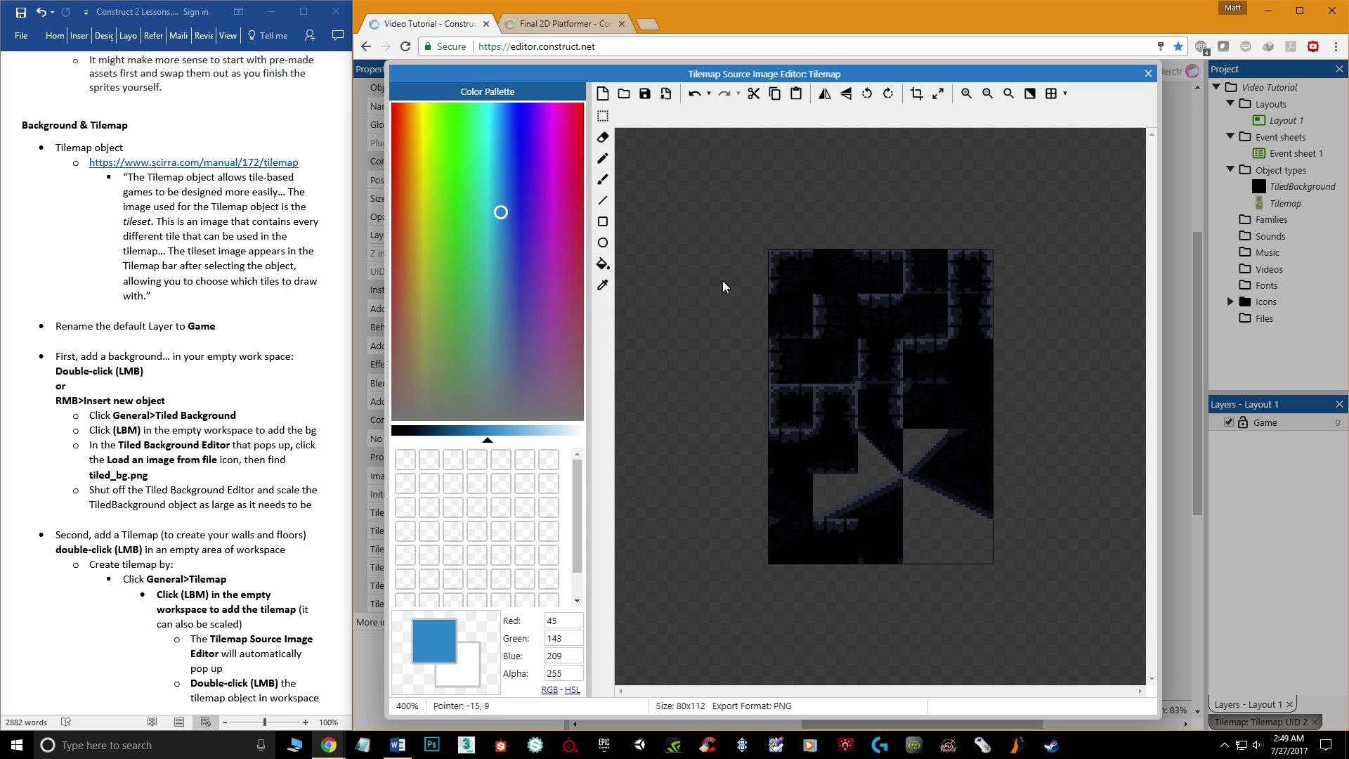
pyautogui.click(1049, 96)
pyautogui.click(1066, 94)
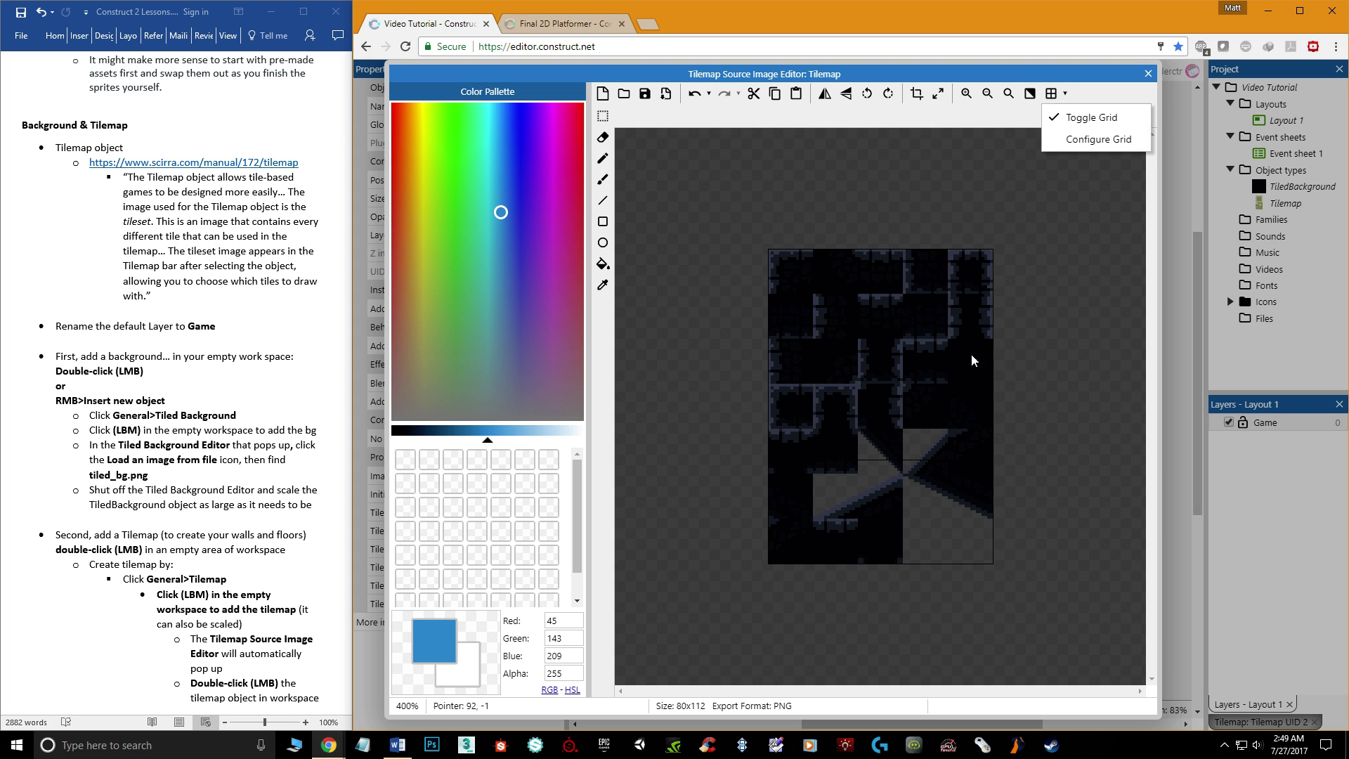
# Configure the tileset grid as 20 x 20 pixels, then turn the grid off.
pyautogui.click(1065, 94)
pyautogui.click(1065, 94)
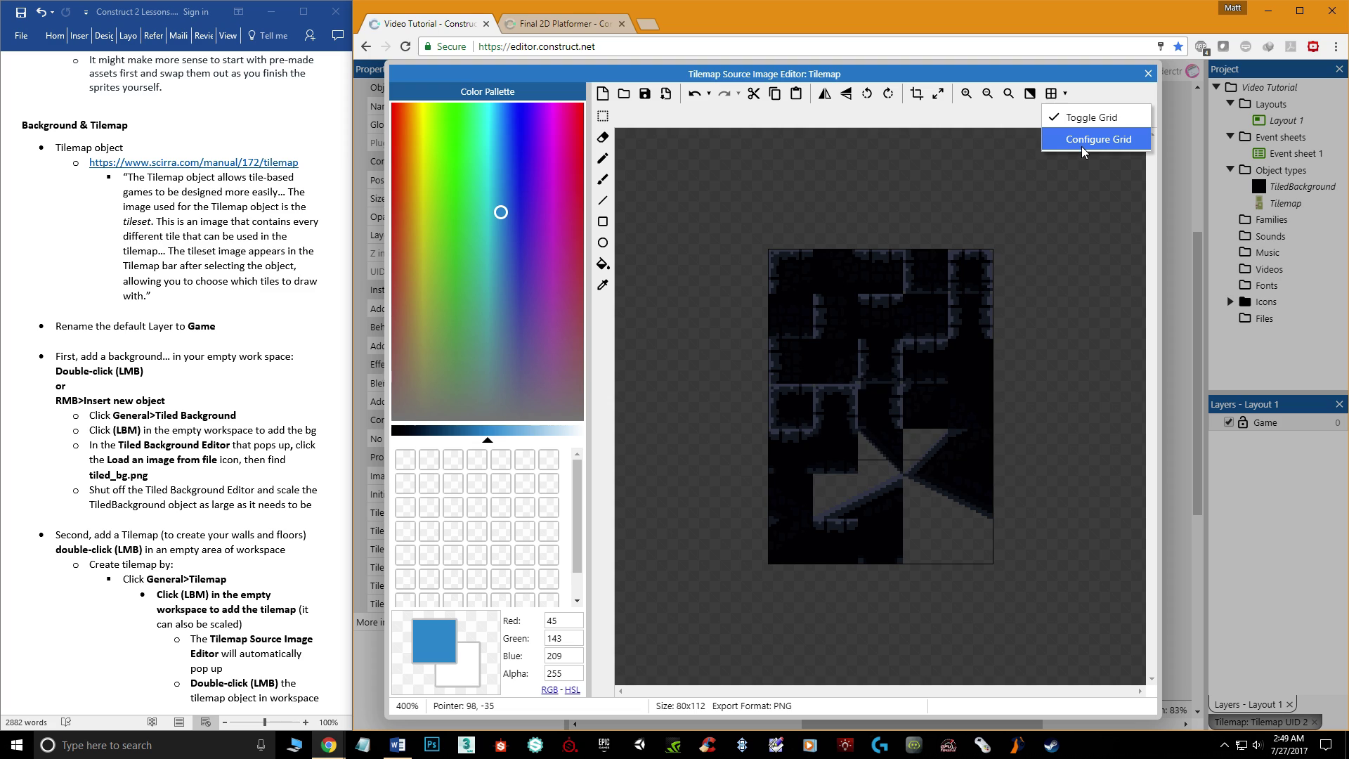
pyautogui.click(1083, 139)
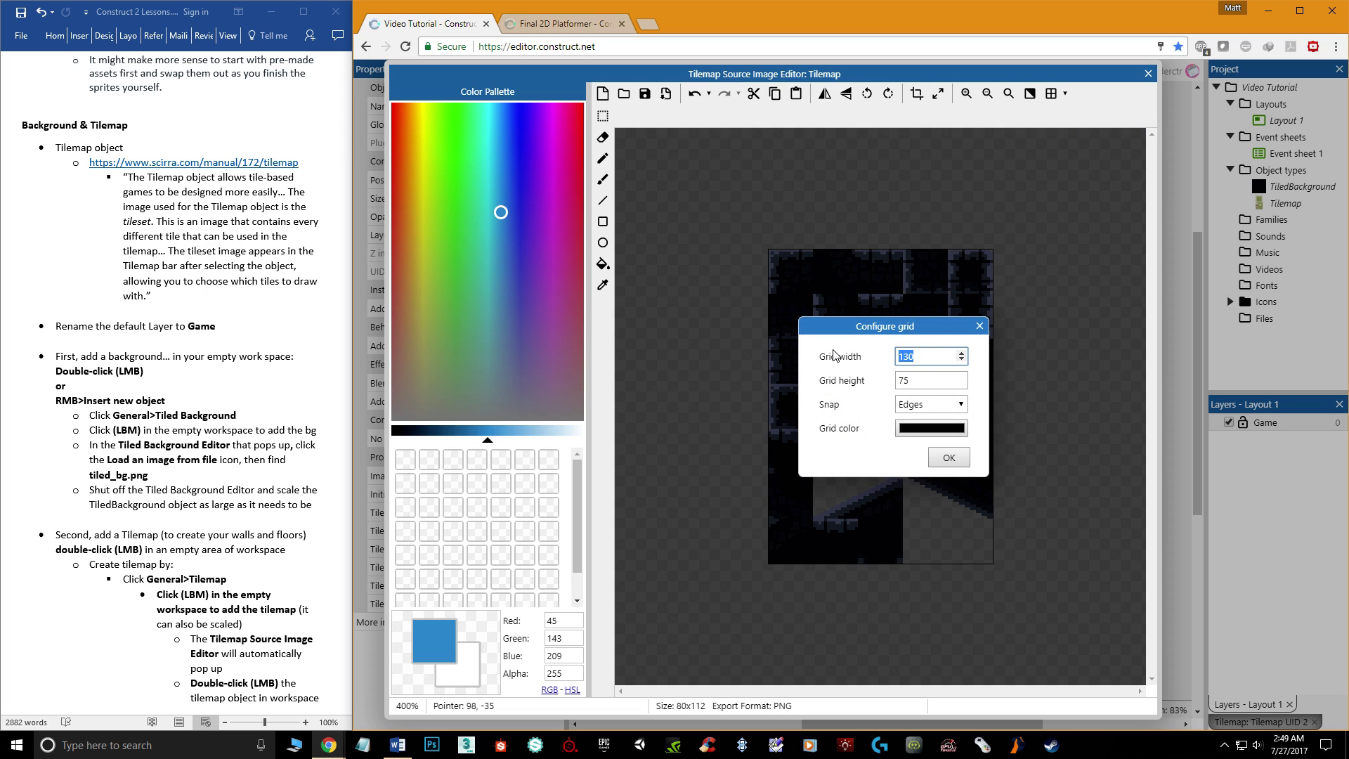
pyautogui.write('20')
pyautogui.press('Tab')
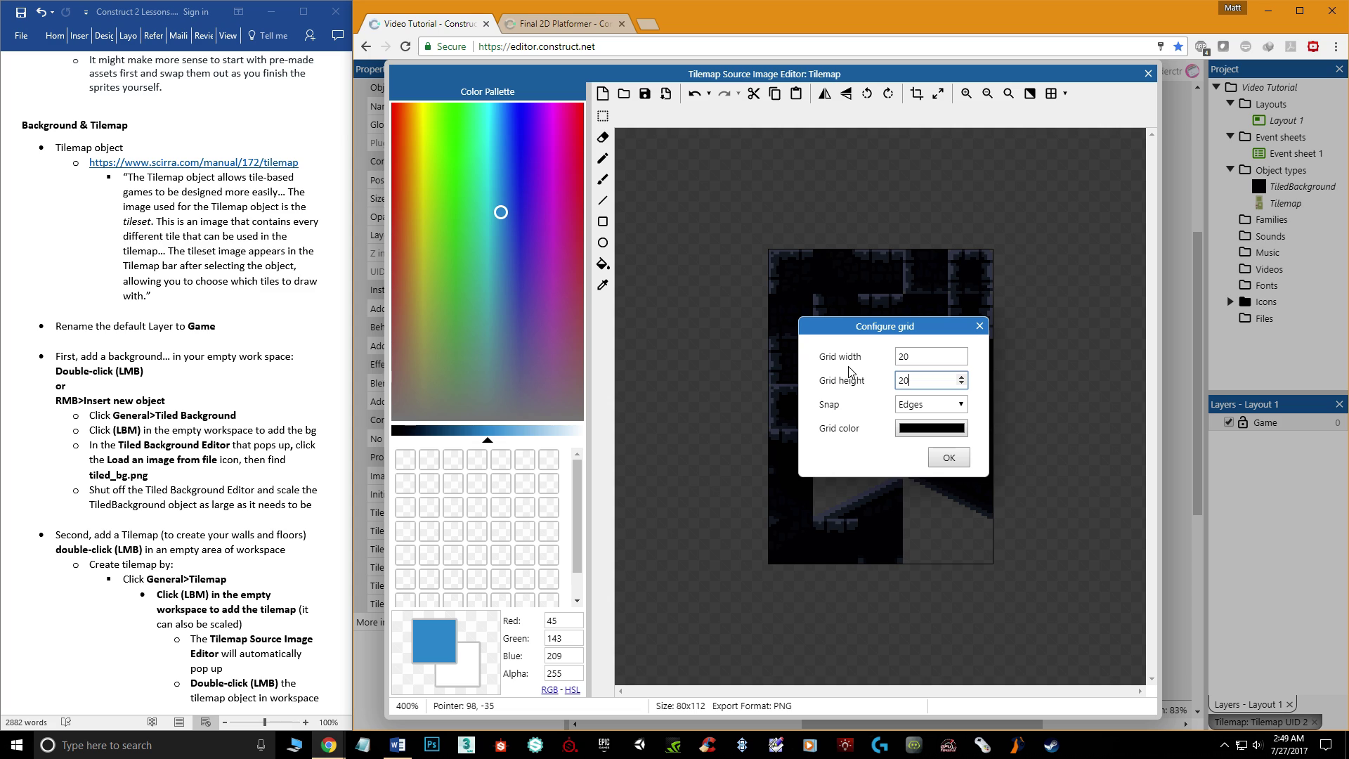
pyautogui.click(948, 457)
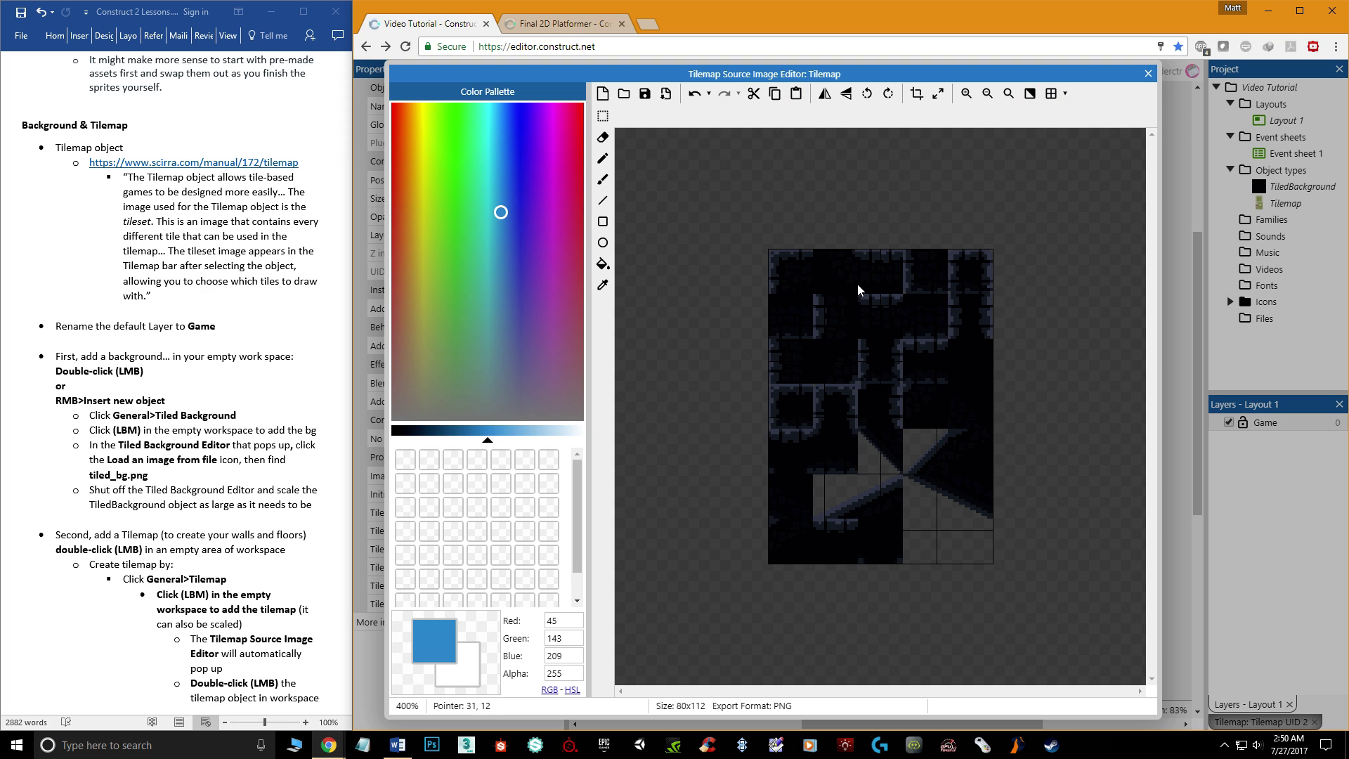
pyautogui.click(1053, 96)
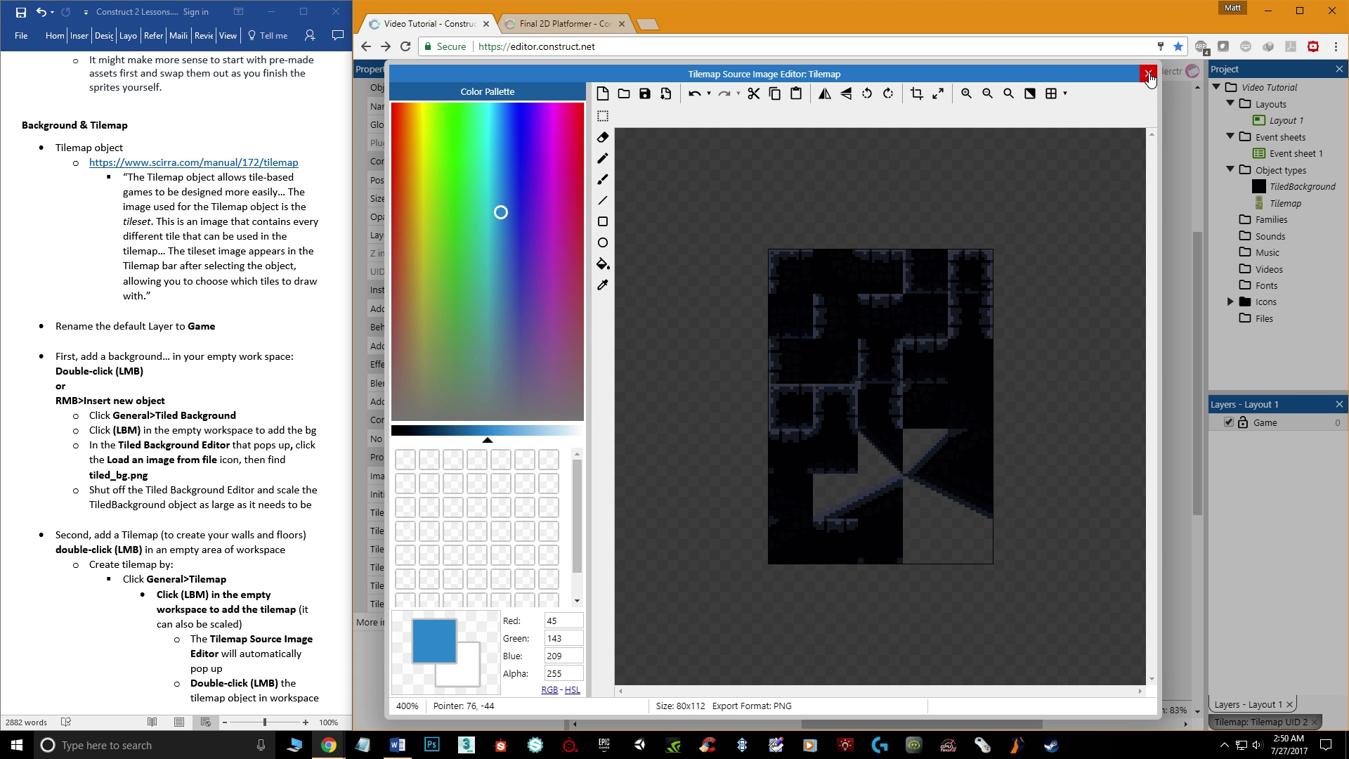
# Close the image editor and resize the Tilemap to 724 x 433 at -30, -27 covering the layout.
pyautogui.click(1148, 73)
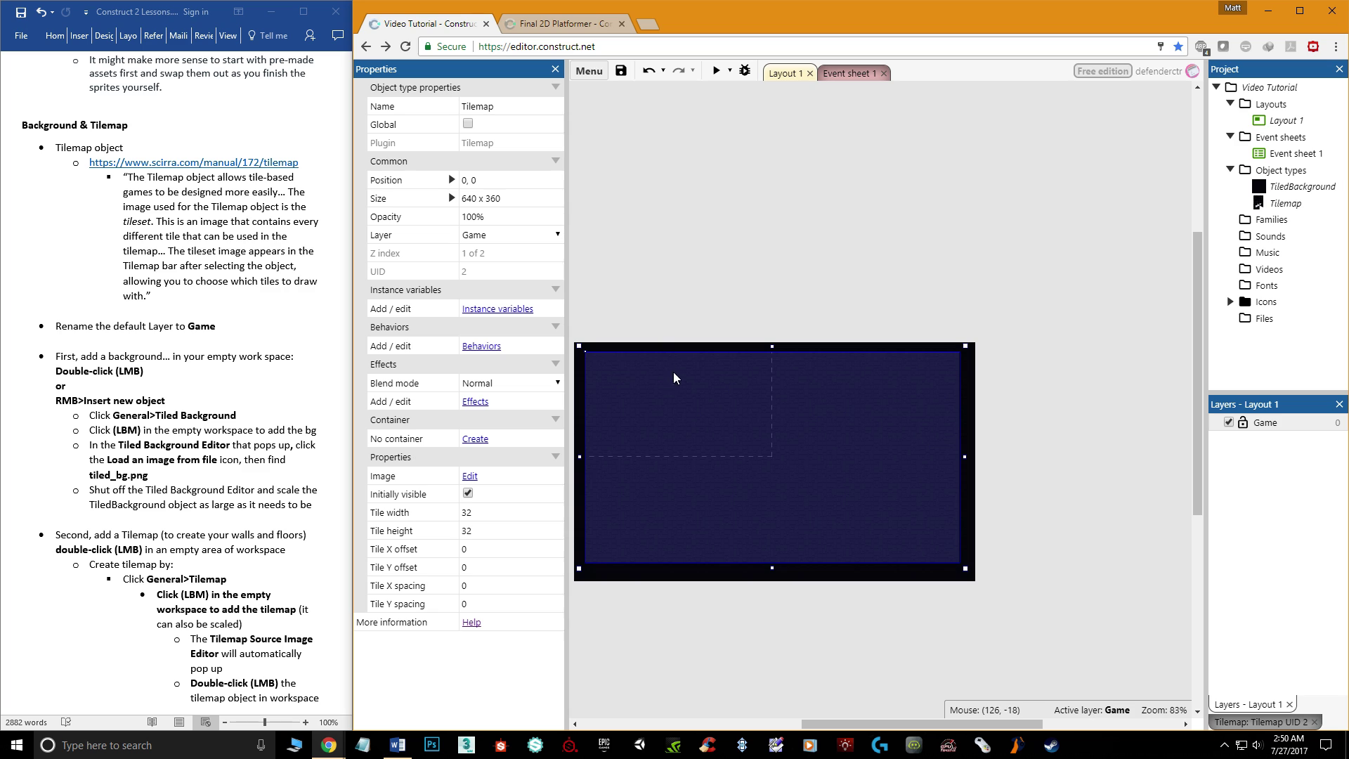
pyautogui.moveTo(827, 439); pyautogui.dragTo(780, 447)
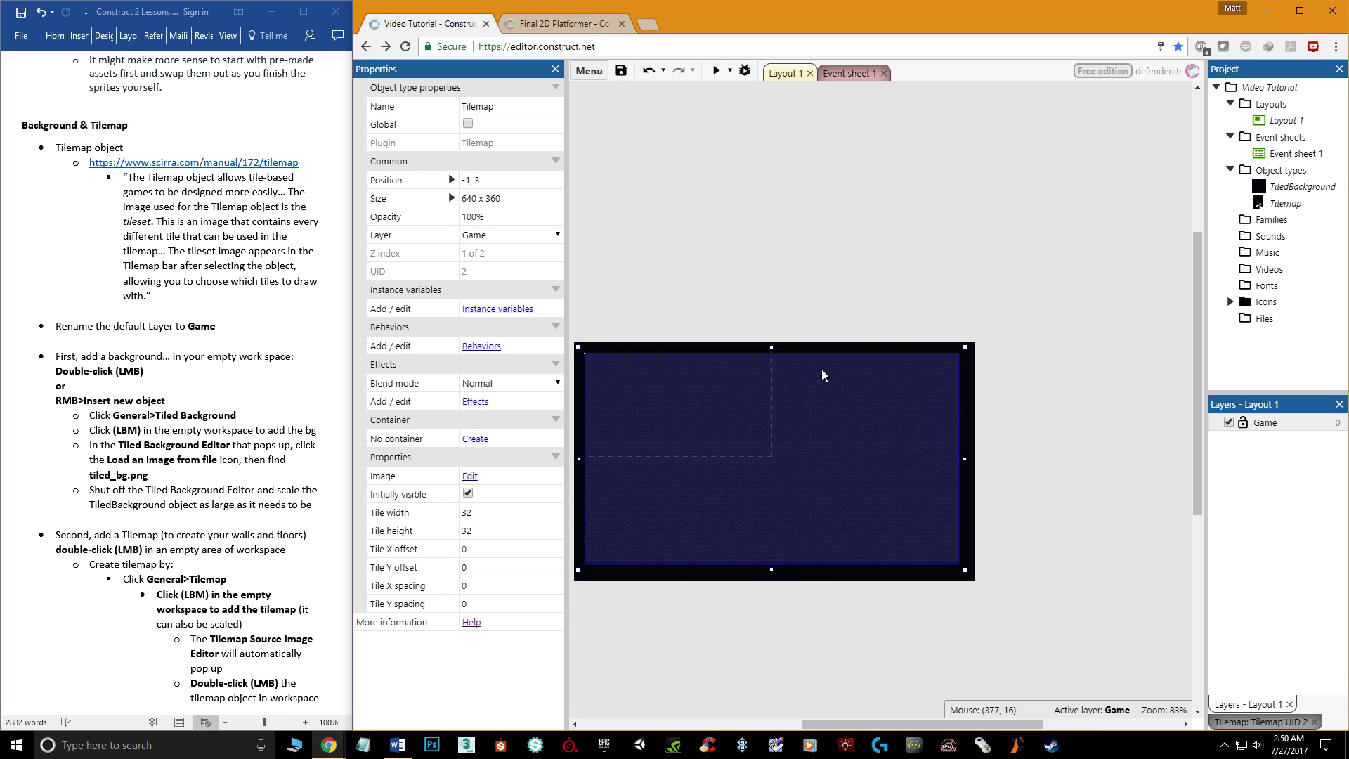
pyautogui.moveTo(580, 349); pyautogui.dragTo(762, 333)
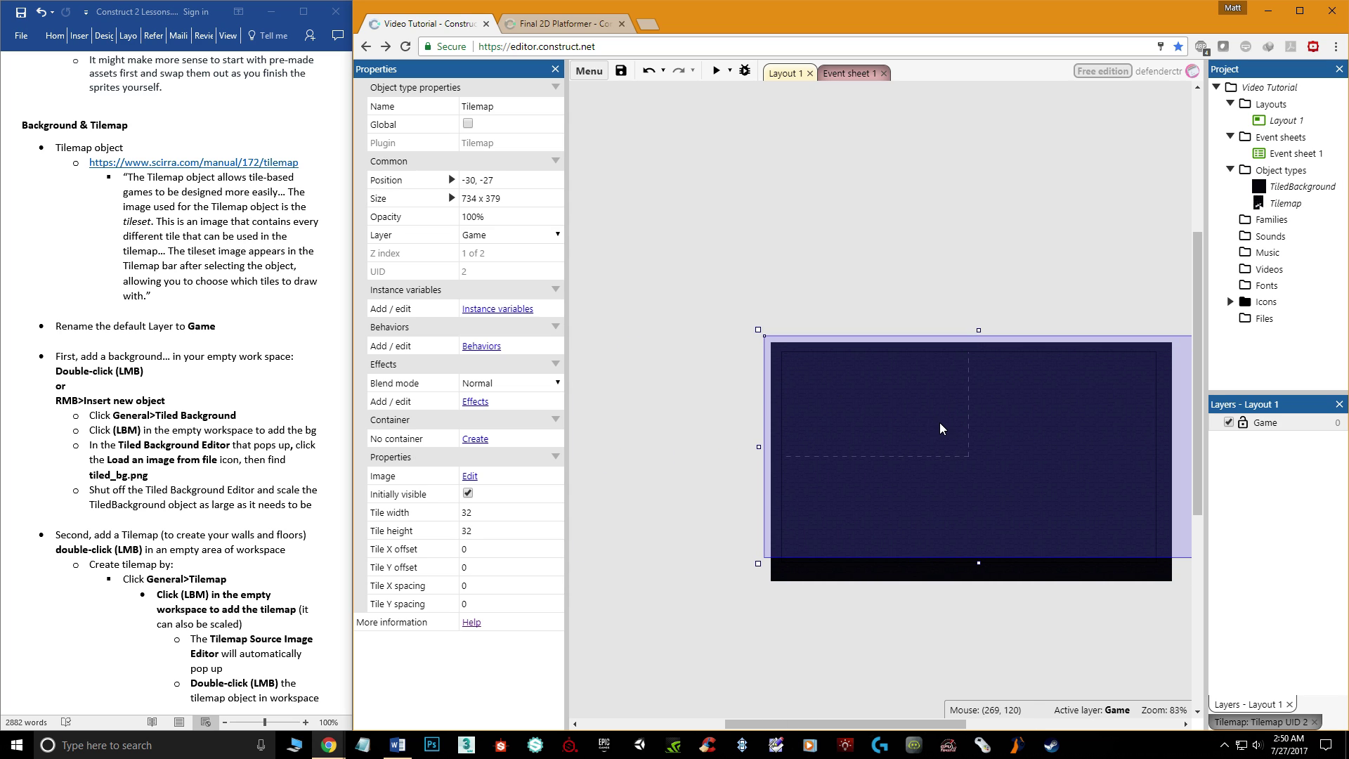
pyautogui.scroll(-1, 1119, 517)
pyautogui.hscroll(2, 1119, 517)
pyautogui.moveTo(1102, 516); pyautogui.dragTo(1098, 549)
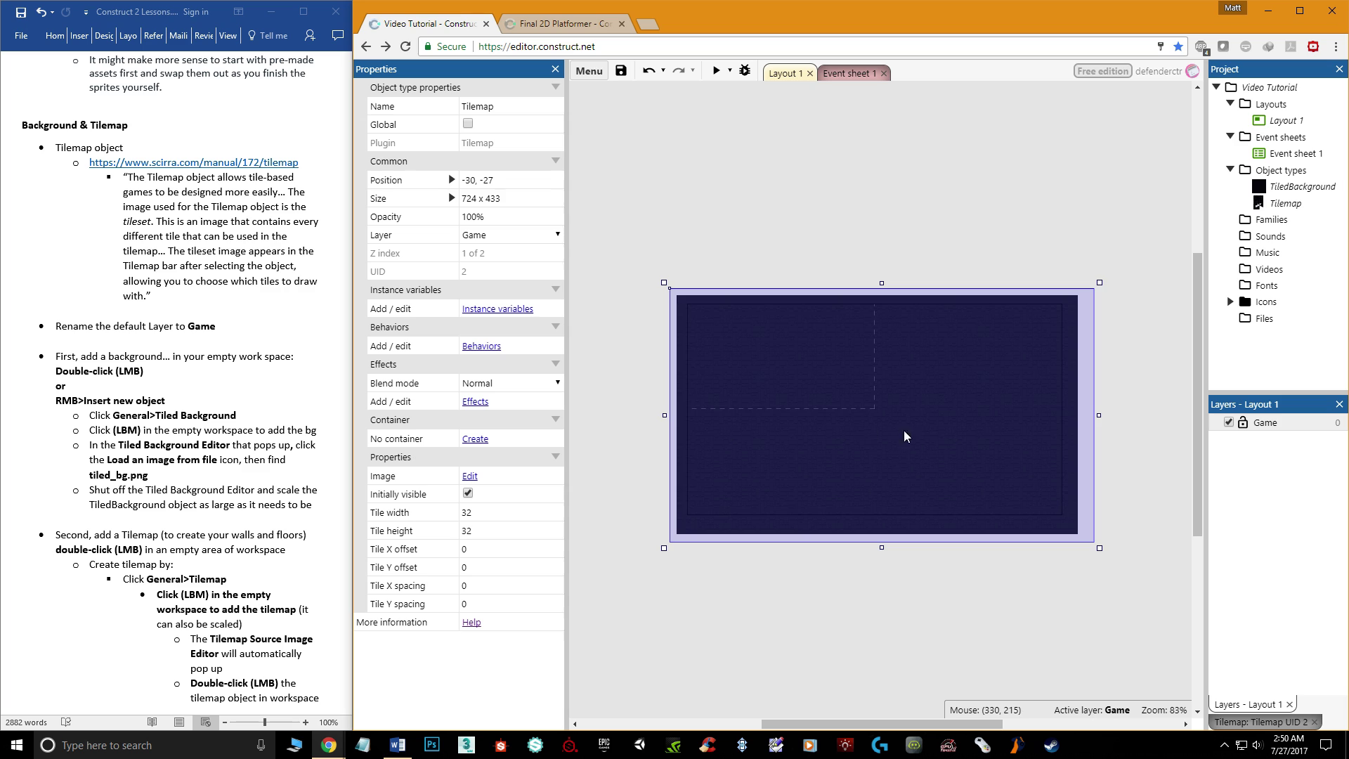
pyautogui.keyDown('ctrl'); pyautogui.scroll(2, 913, 430); pyautogui.keyUp('ctrl')
pyautogui.keyDown('ctrl'); pyautogui.scroll(1, 923, 429); pyautogui.keyUp('ctrl')
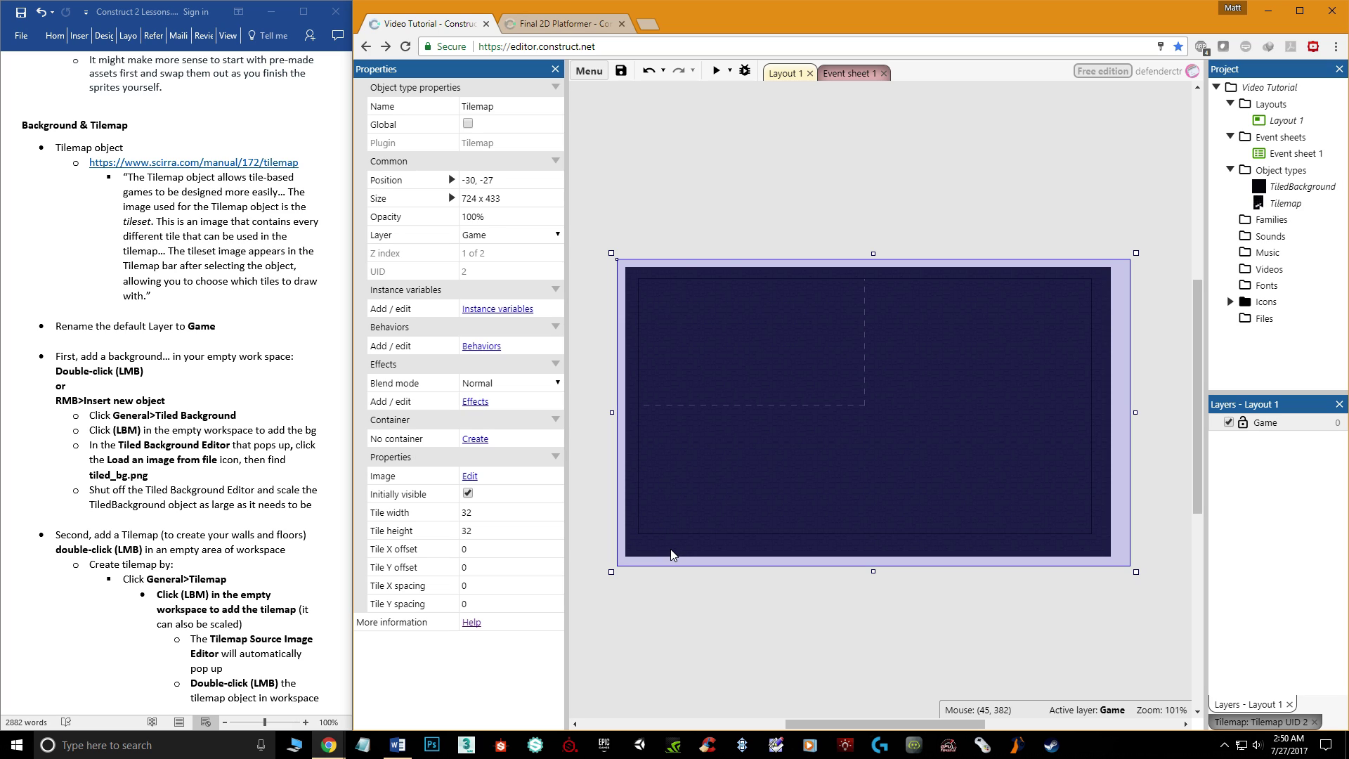
pyautogui.keyDown('ctrl'); pyautogui.scroll(1, 792, 489); pyautogui.keyUp('ctrl')
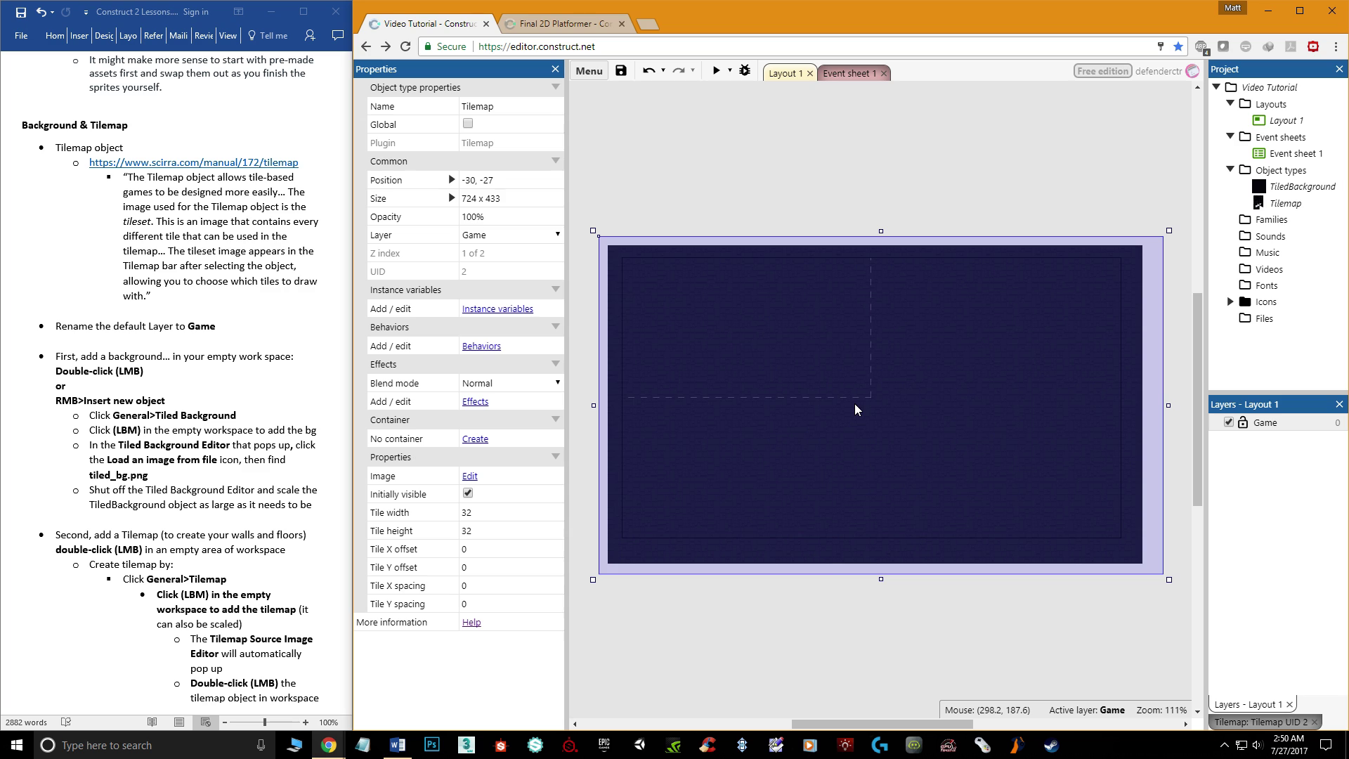
pyautogui.click(1286, 204)
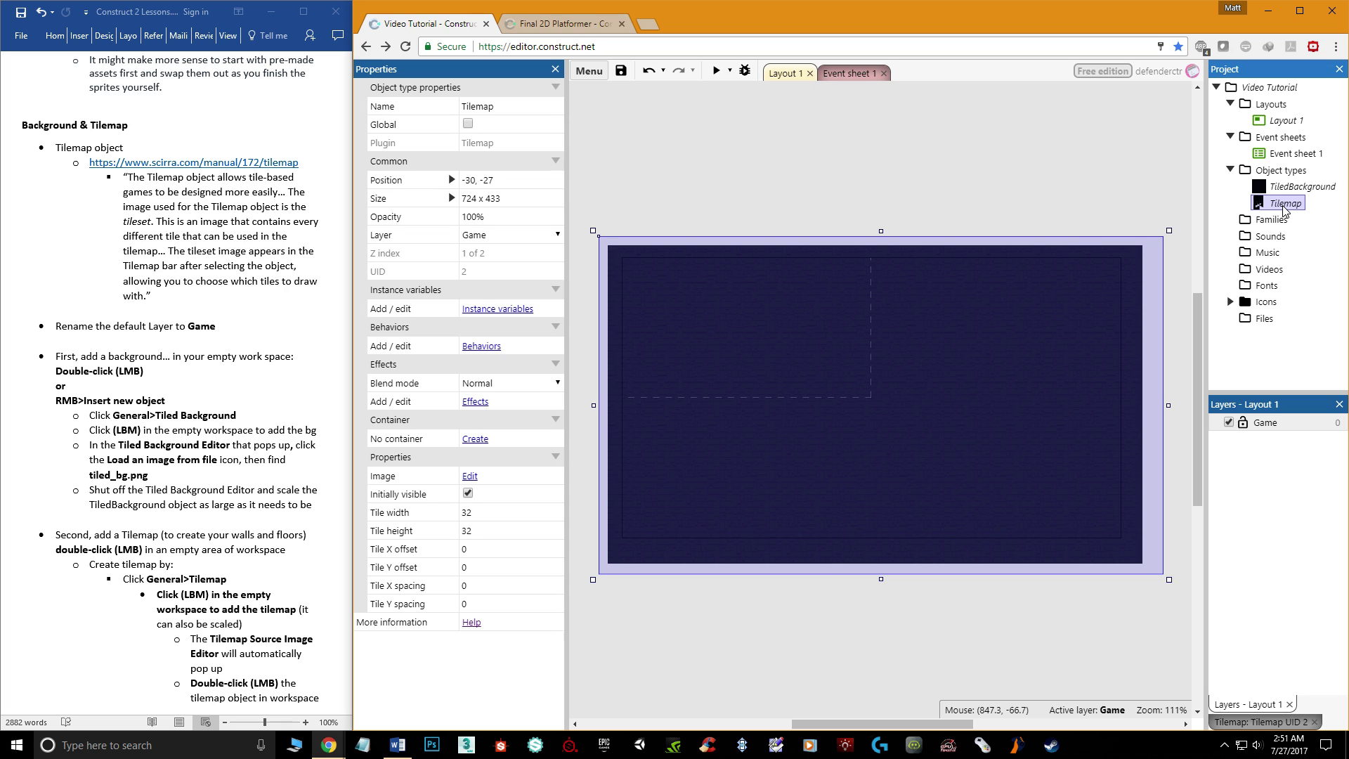
# Select TiledBackground in the Project panel, then reselect the Tilemap object type.
pyautogui.click(803, 349)
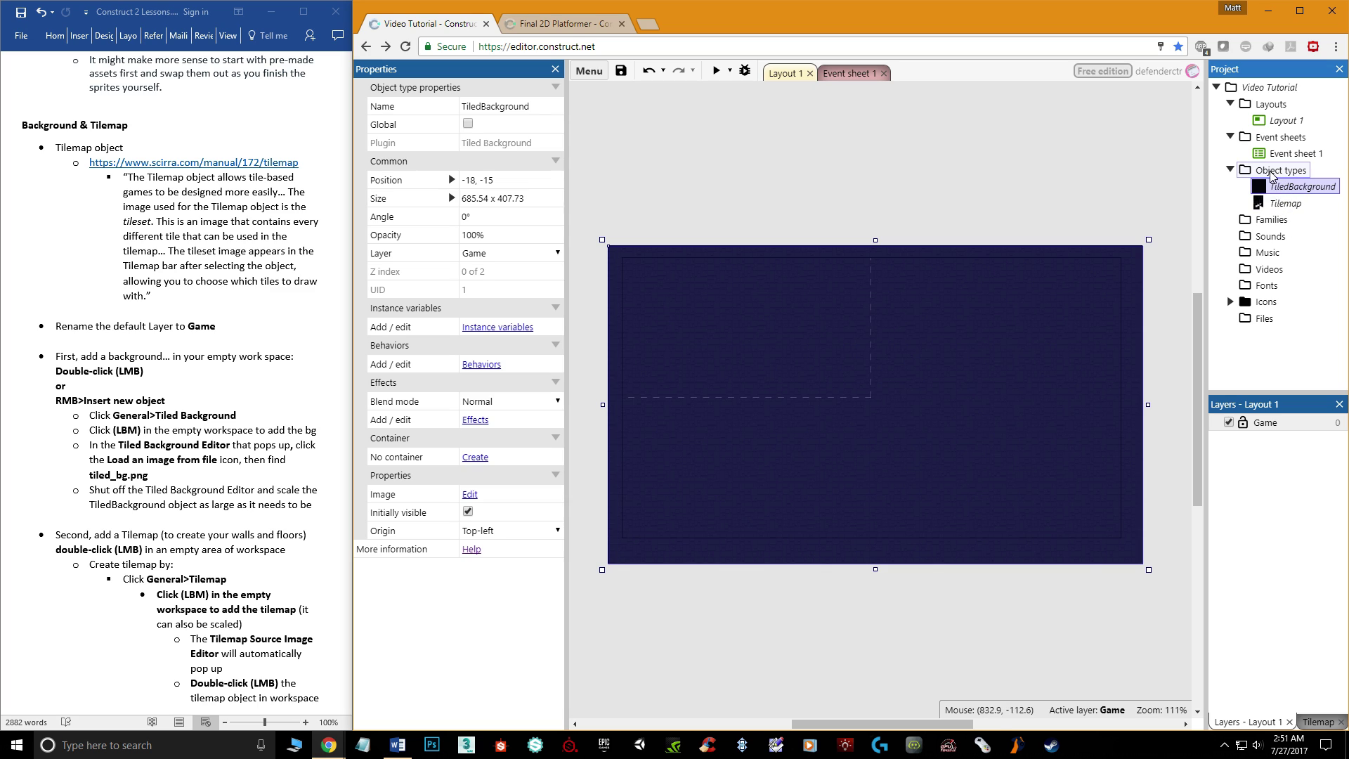
pyautogui.click(1295, 189)
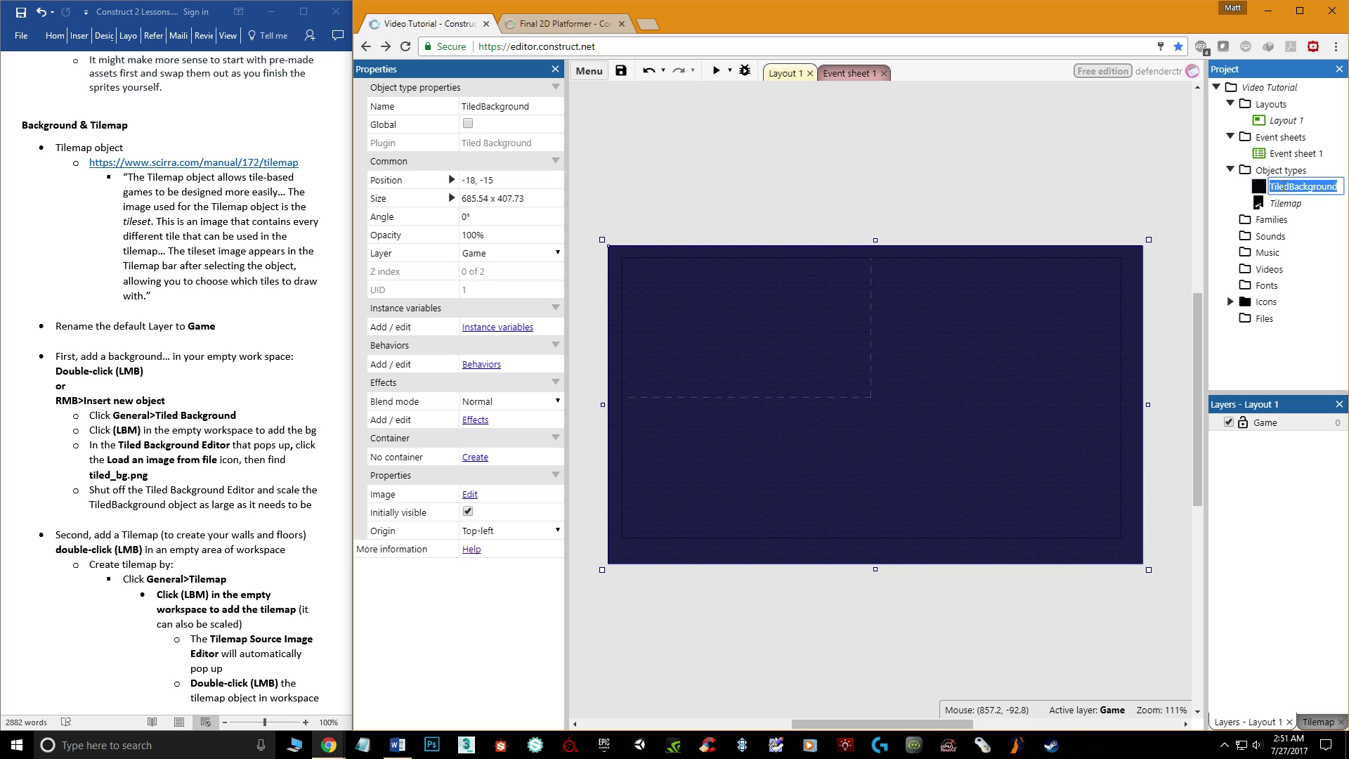
pyautogui.click(1285, 203)
pyautogui.rightClick(1290, 188)
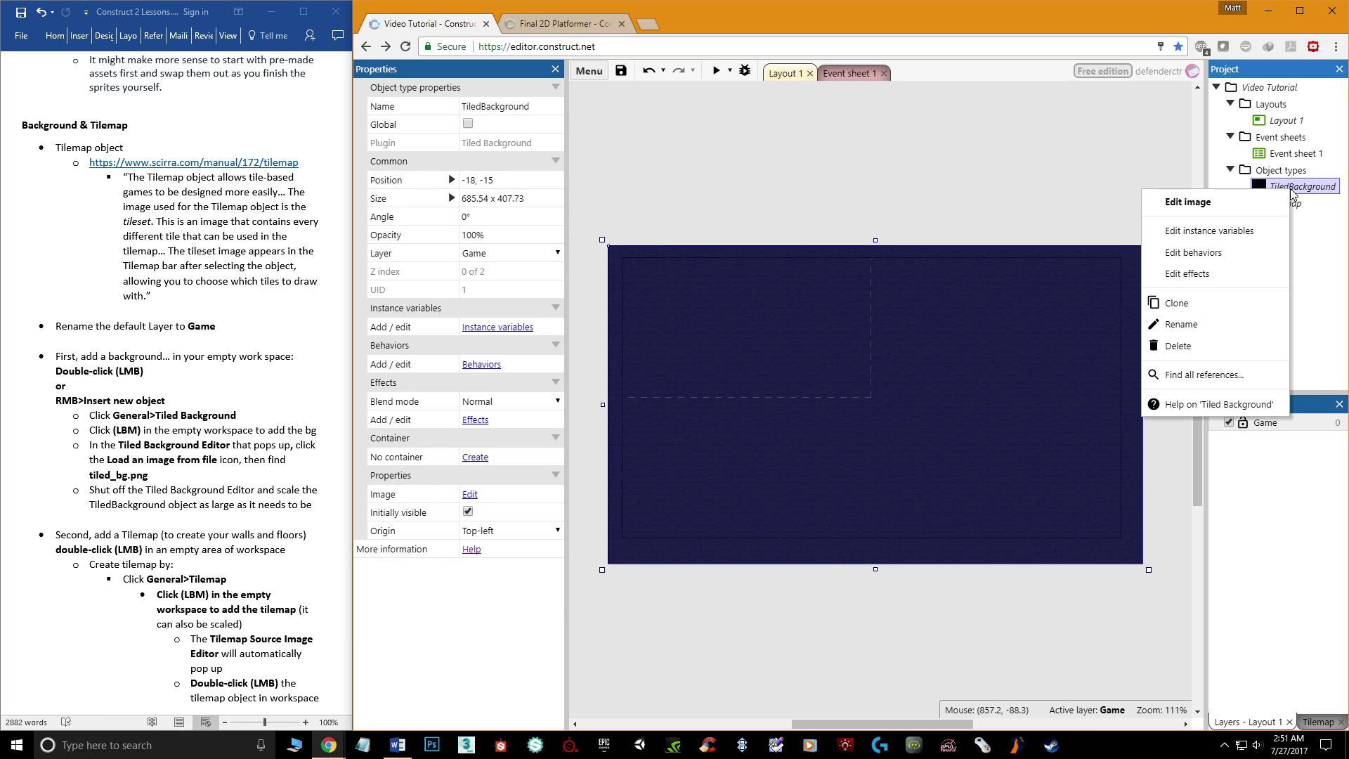
pyautogui.click(1326, 234)
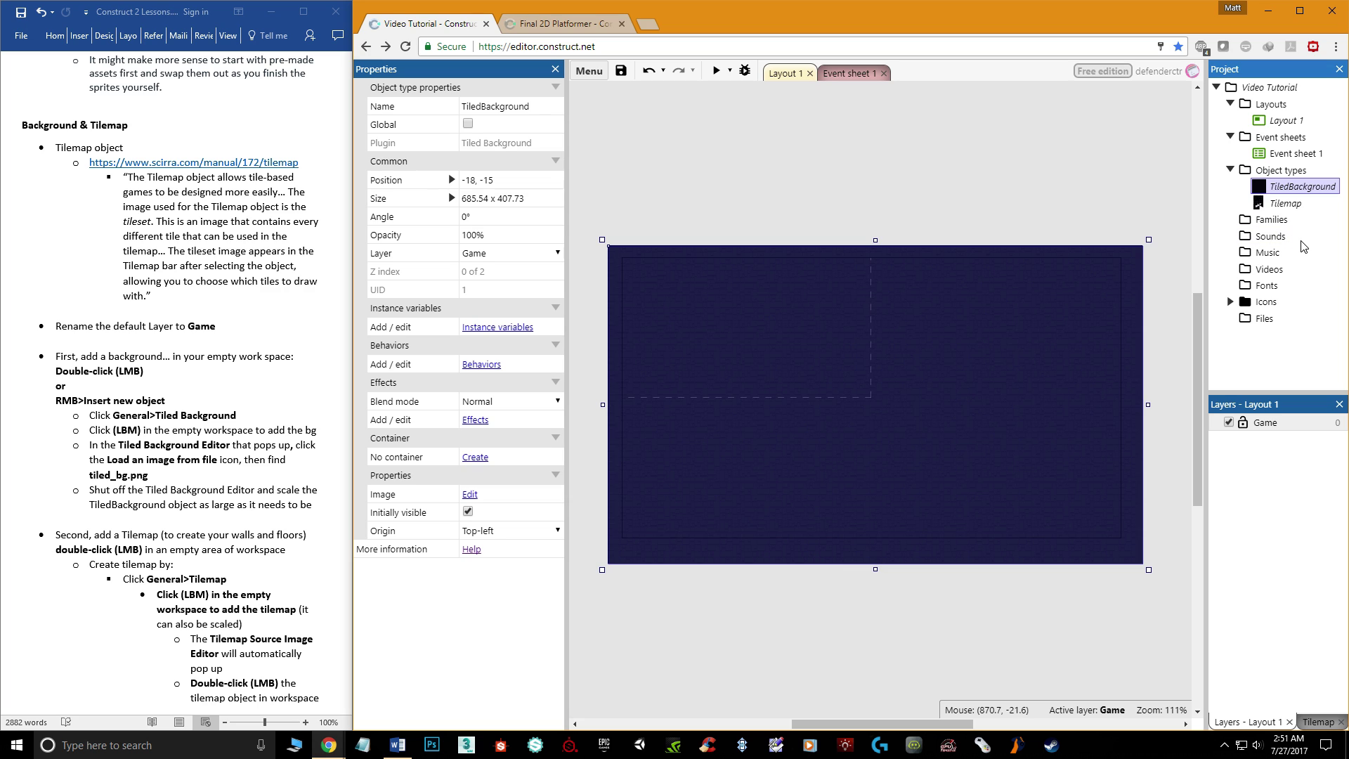
pyautogui.click(1286, 203)
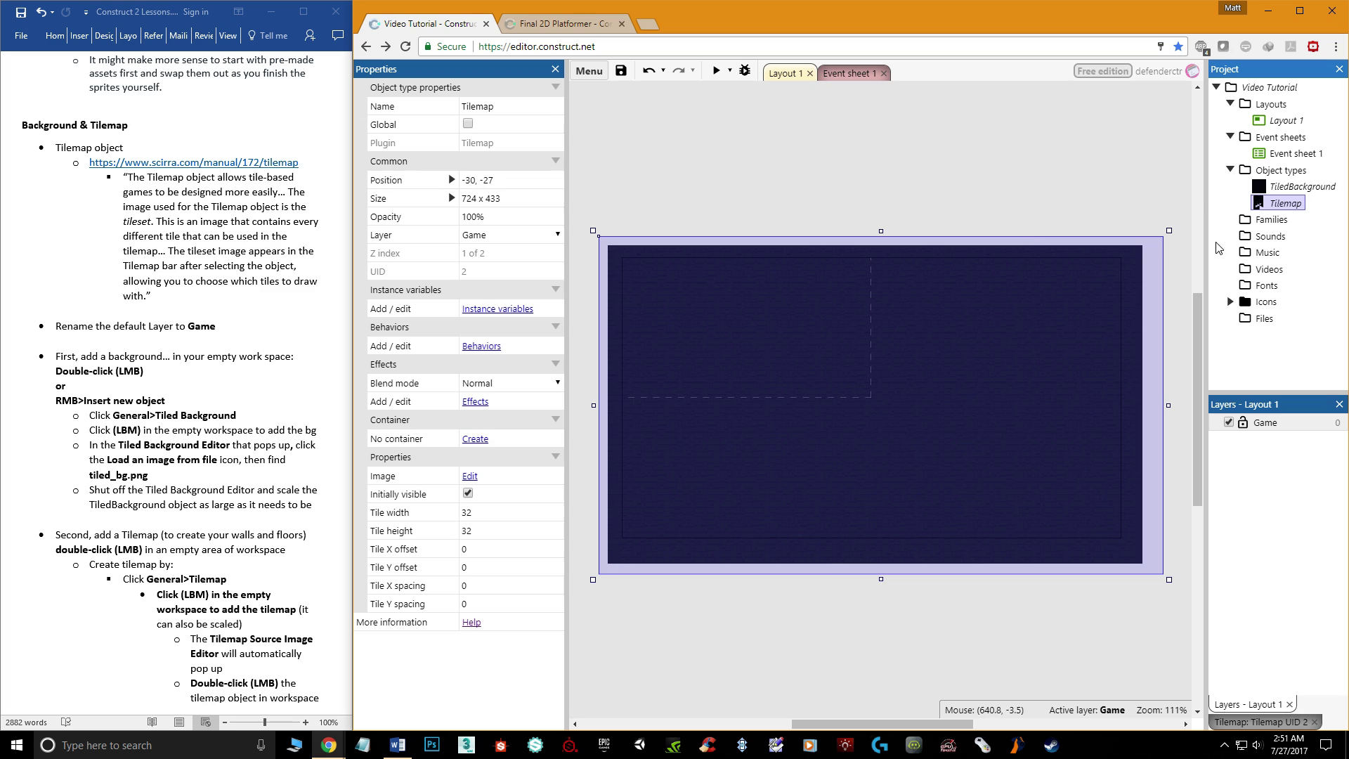
# Show the Tilemap bar's tileset and pick tiles 9 and 10 from it.
pyautogui.click(1250, 722)
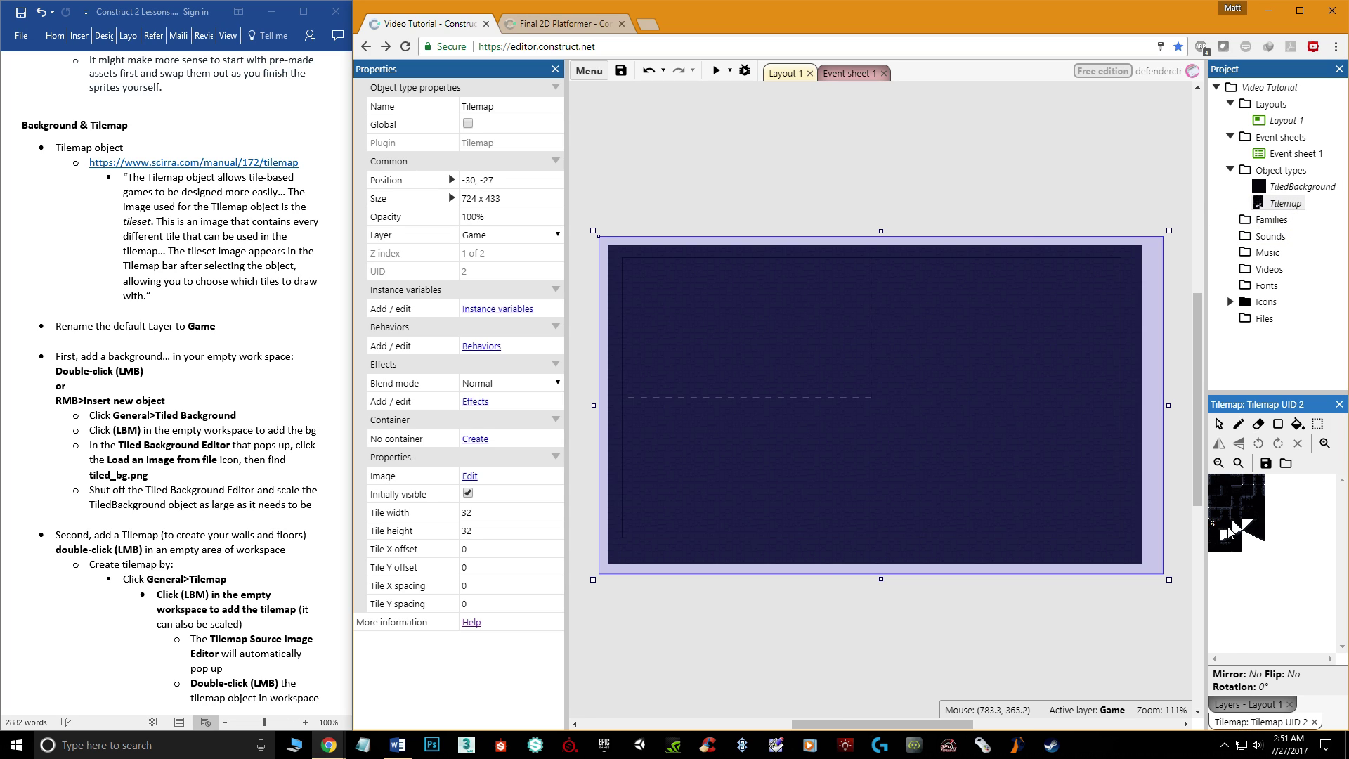
pyautogui.click(1239, 547)
pyautogui.click(1228, 557)
pyautogui.click(1237, 558)
# Set the Tilemap's Tile width and Tile height to 16.
pyautogui.click(491, 512)
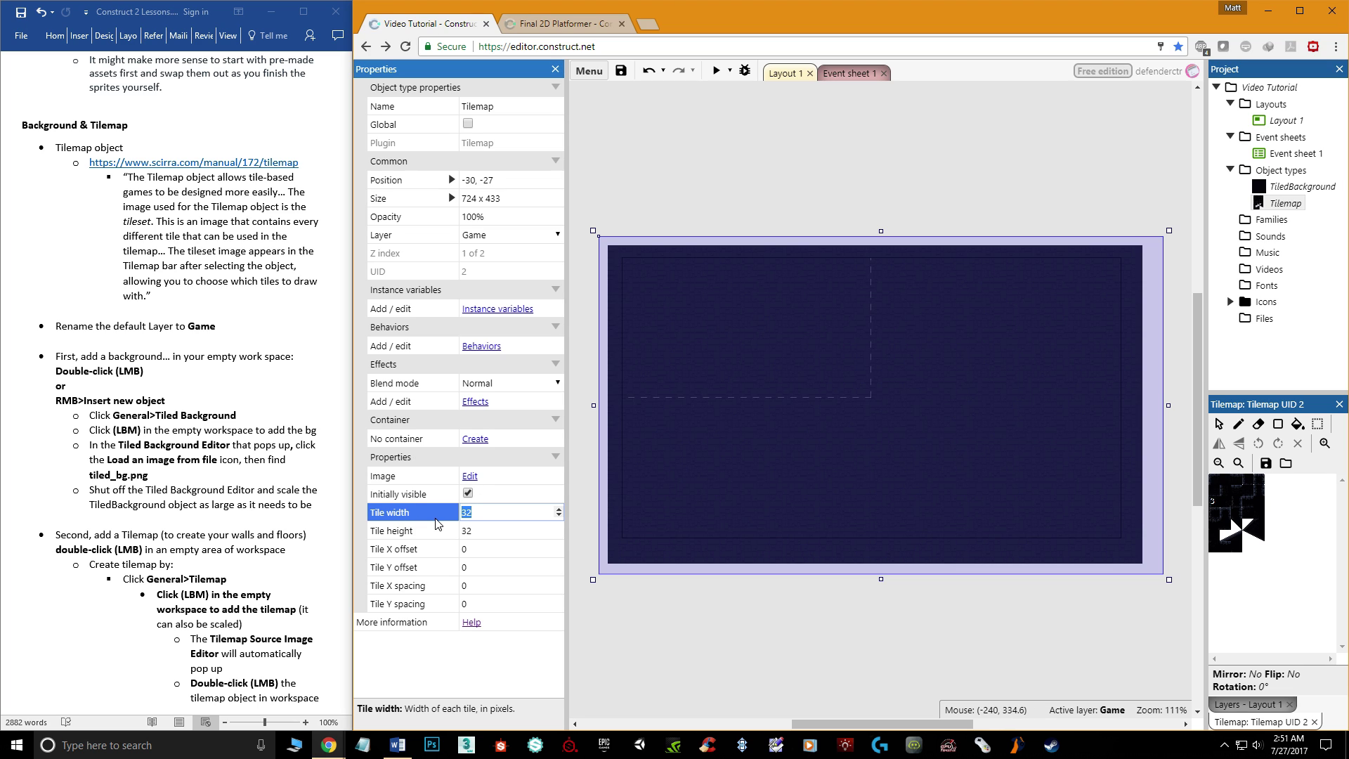
pyautogui.write('16')
pyautogui.click(481, 530)
pyautogui.write('16')
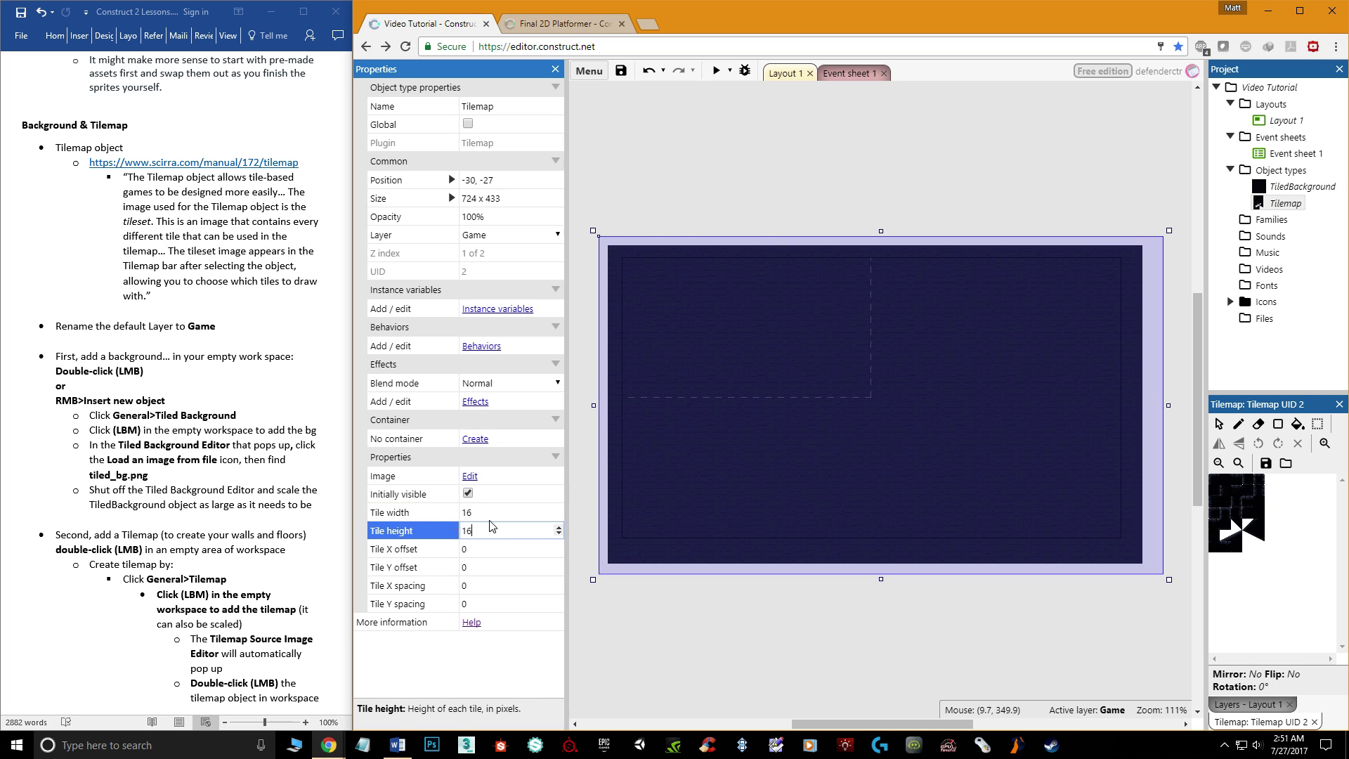
pyautogui.click(485, 512)
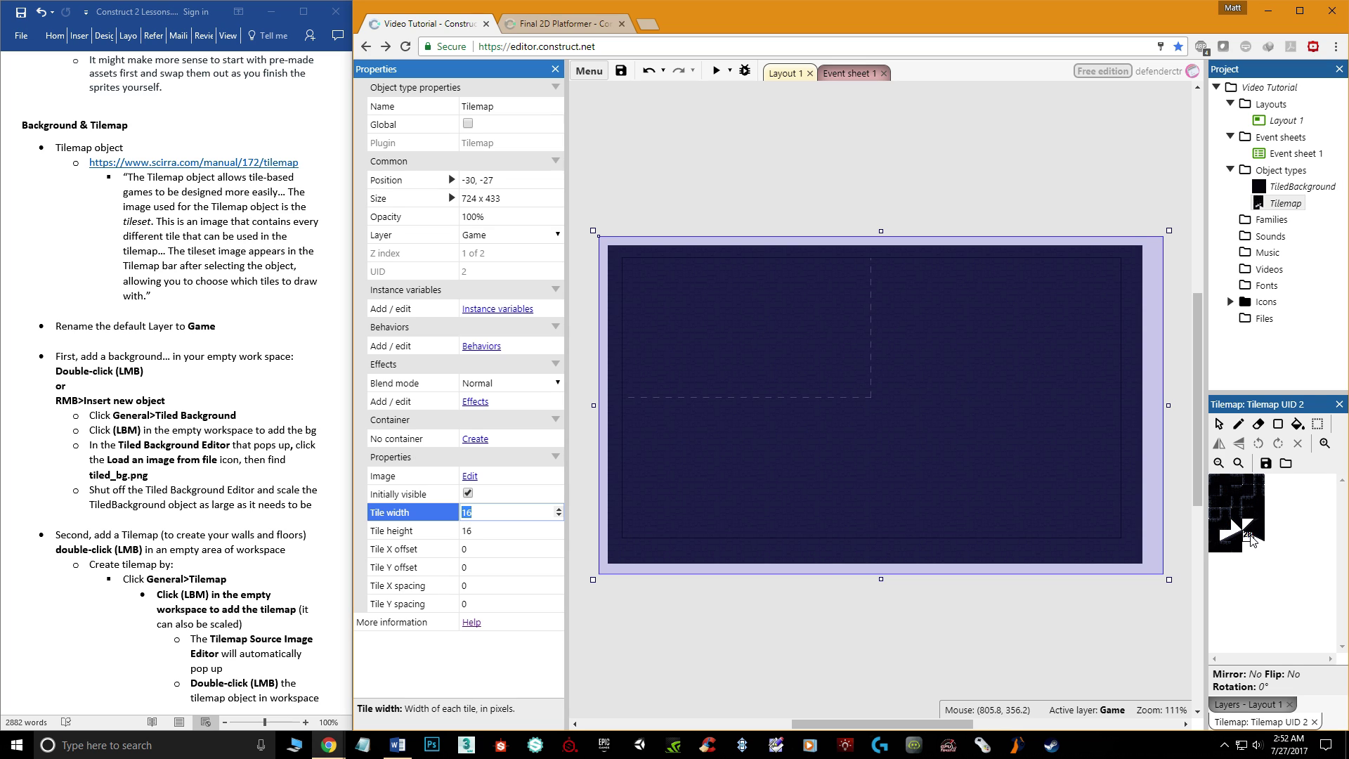
# Enlarge the tileset preview and widen the tileset panel.
pyautogui.click(1325, 443)
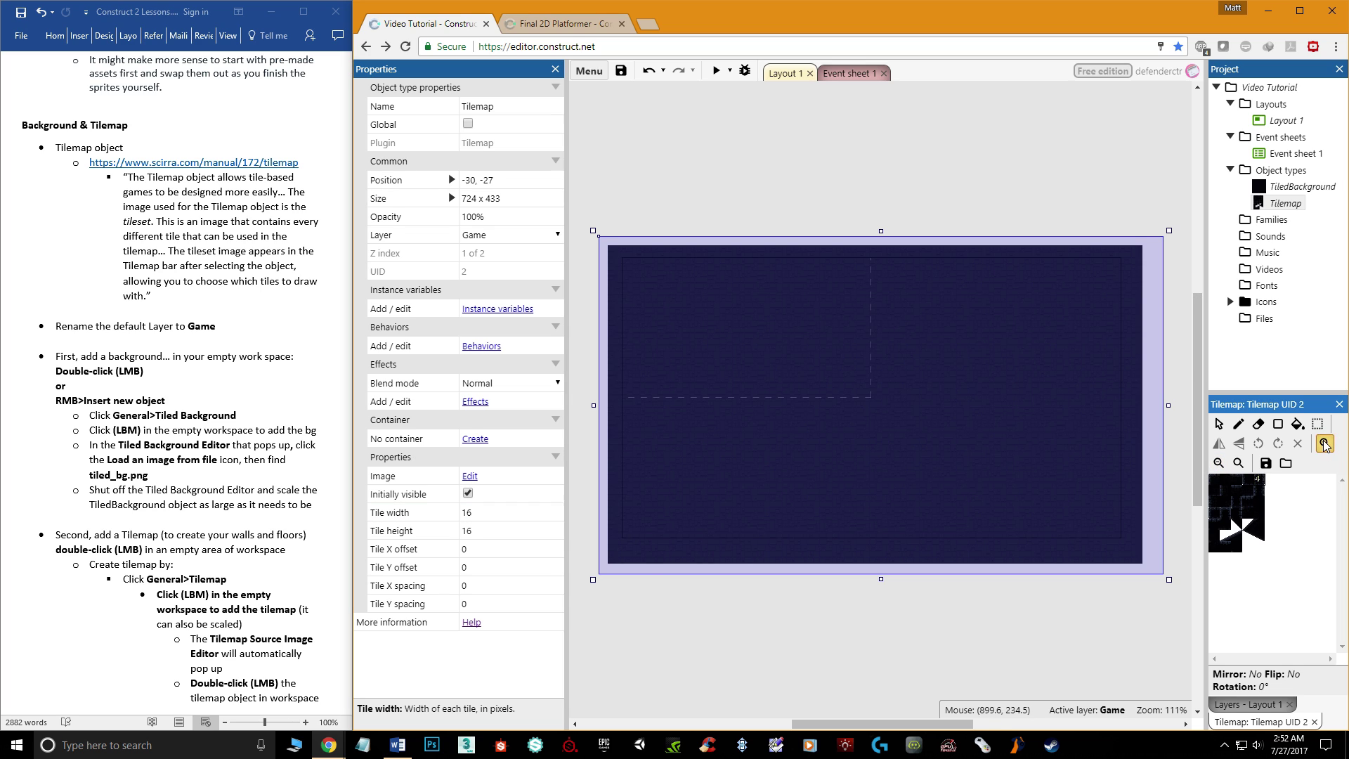
pyautogui.click(1325, 443)
pyautogui.moveTo(1205, 470); pyautogui.dragTo(1137, 470)
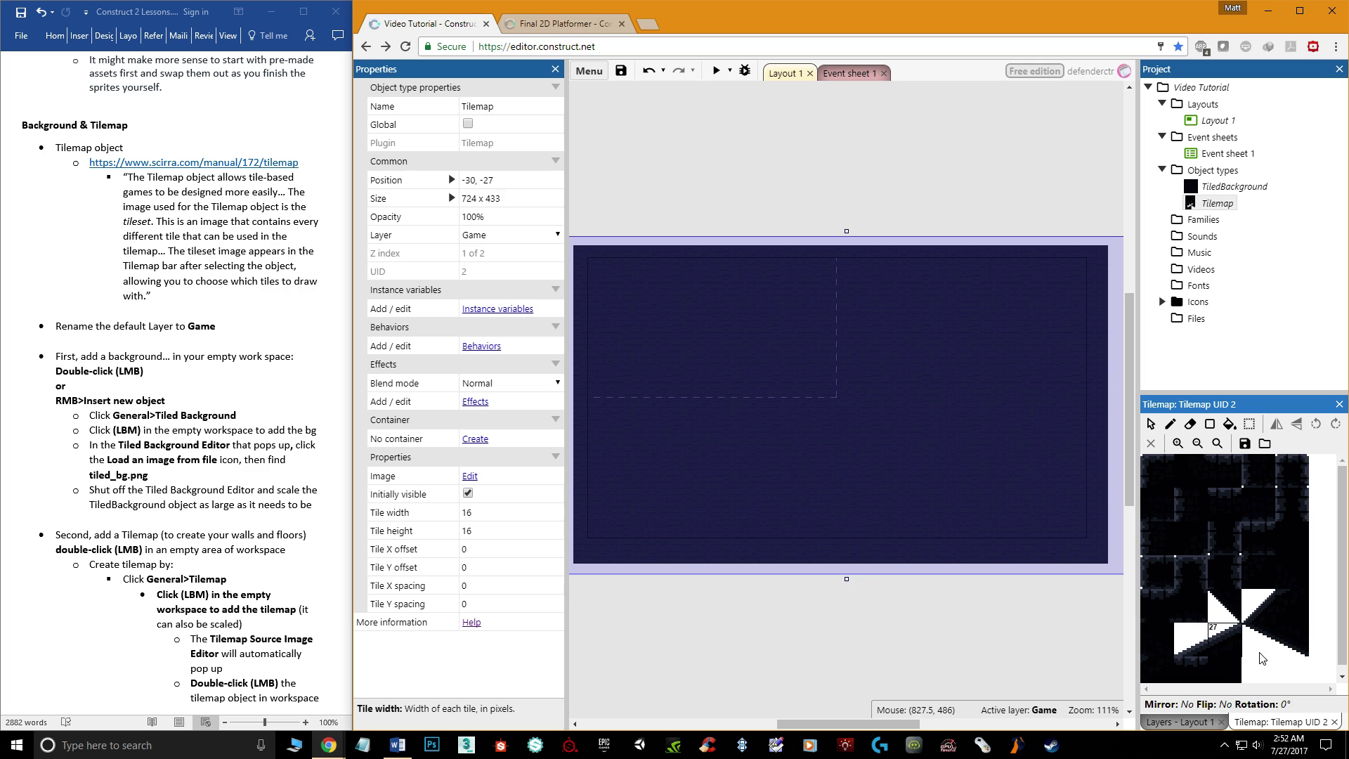
# Select a dark 16 x 16 tile from the tileset and switch to the Pencil tool.
pyautogui.scroll(-1, 1236, 577)
pyautogui.click(1150, 423)
pyautogui.click(757, 211)
pyautogui.click(725, 348)
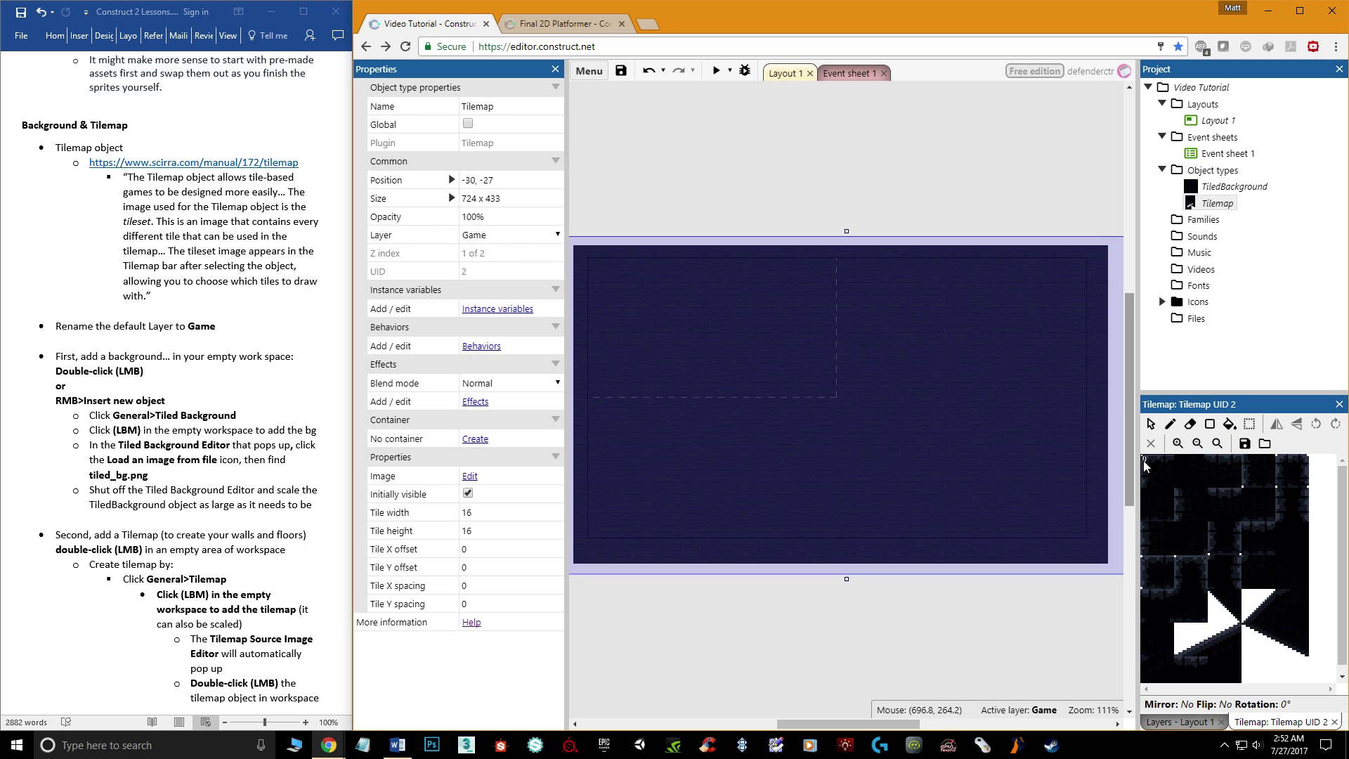
pyautogui.click(1181, 471)
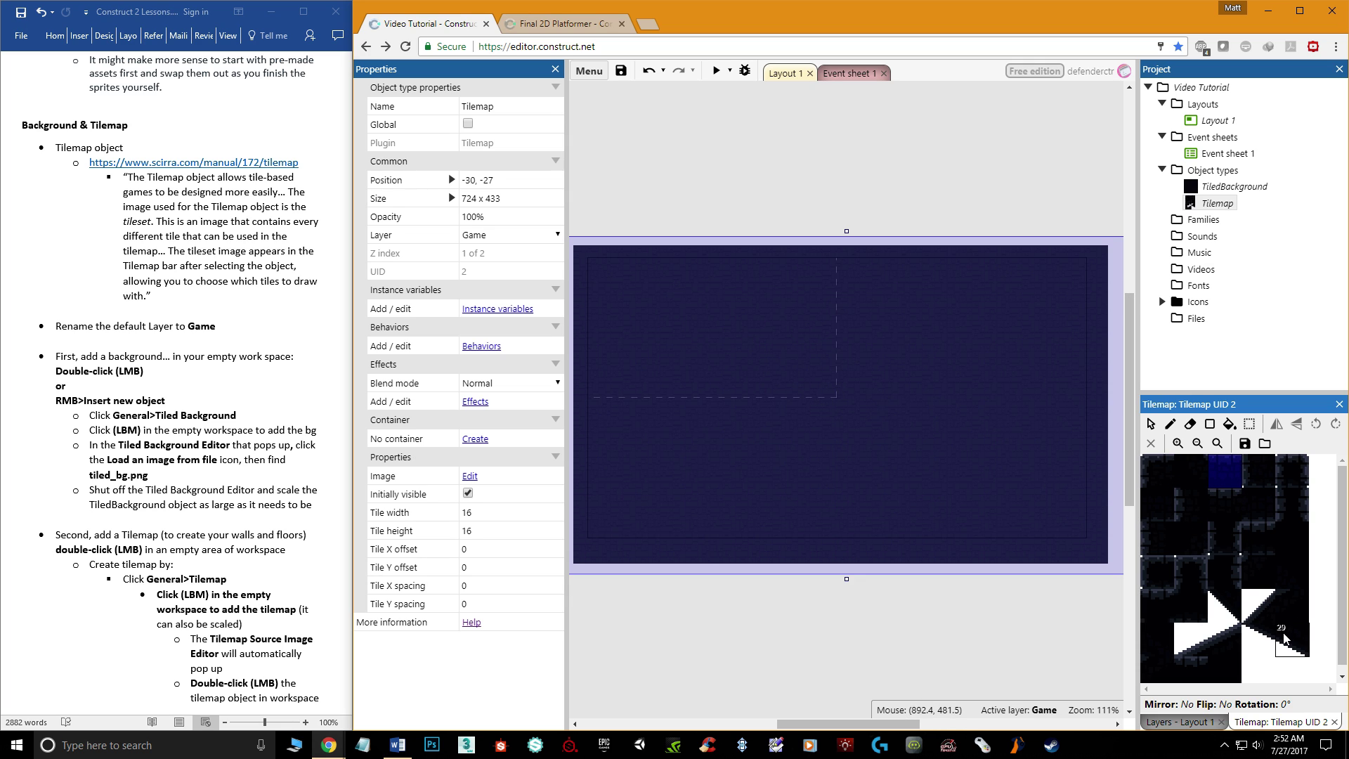
pyautogui.click(1170, 423)
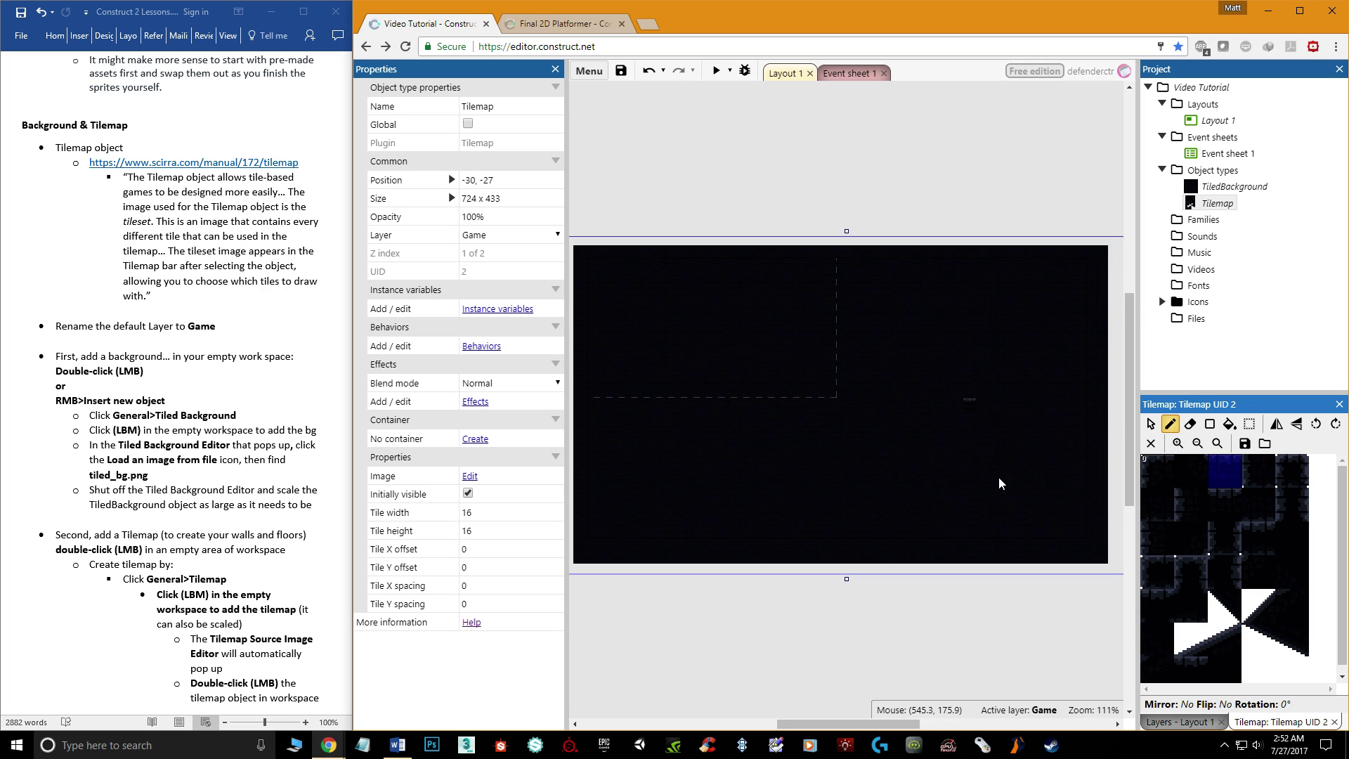
# Paint tiles near the tilemap's upper left, then pick tile 44 with the rectangle tool.
pyautogui.keyDown('ctrl'); pyautogui.scroll(5, 636, 303); pyautogui.keyUp('ctrl')
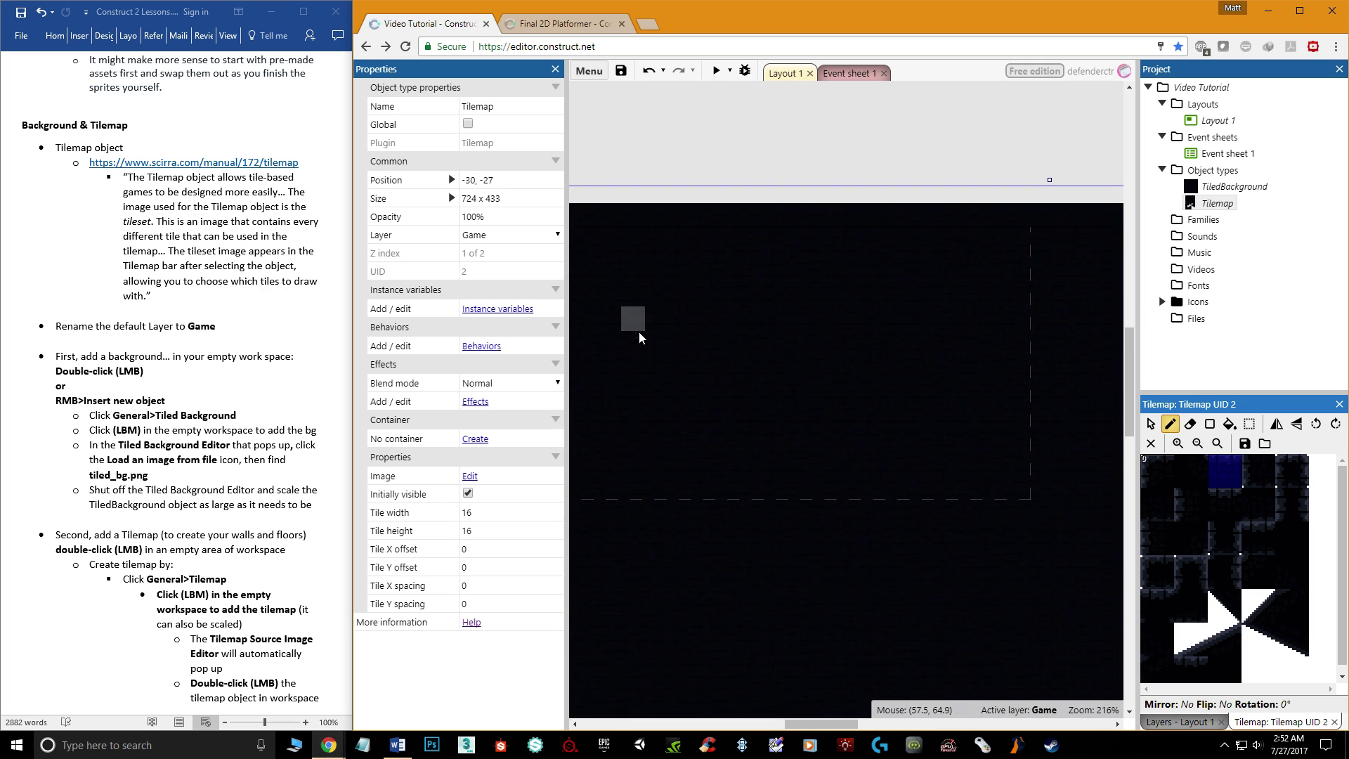
pyautogui.moveTo(667, 401); pyautogui.dragTo(699, 406)
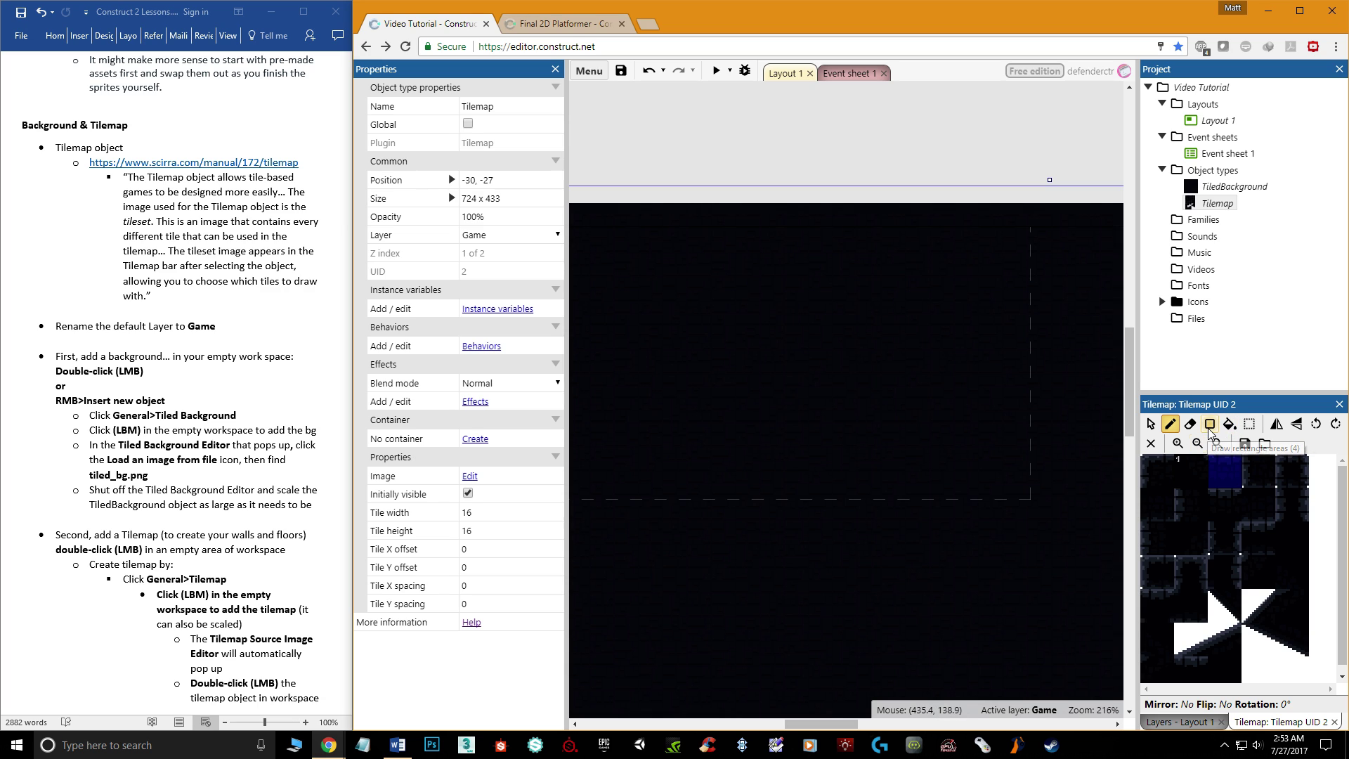
pyautogui.click(1290, 545)
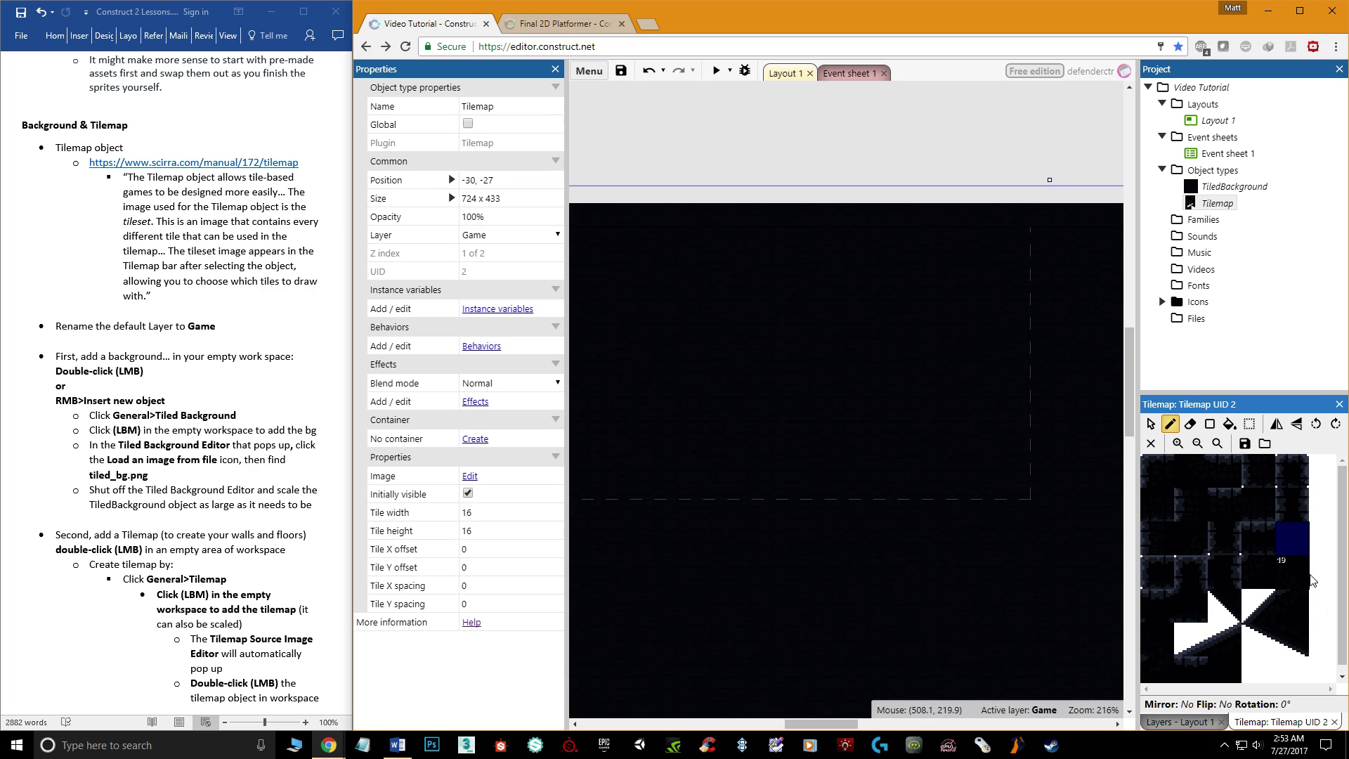
pyautogui.click(1210, 425)
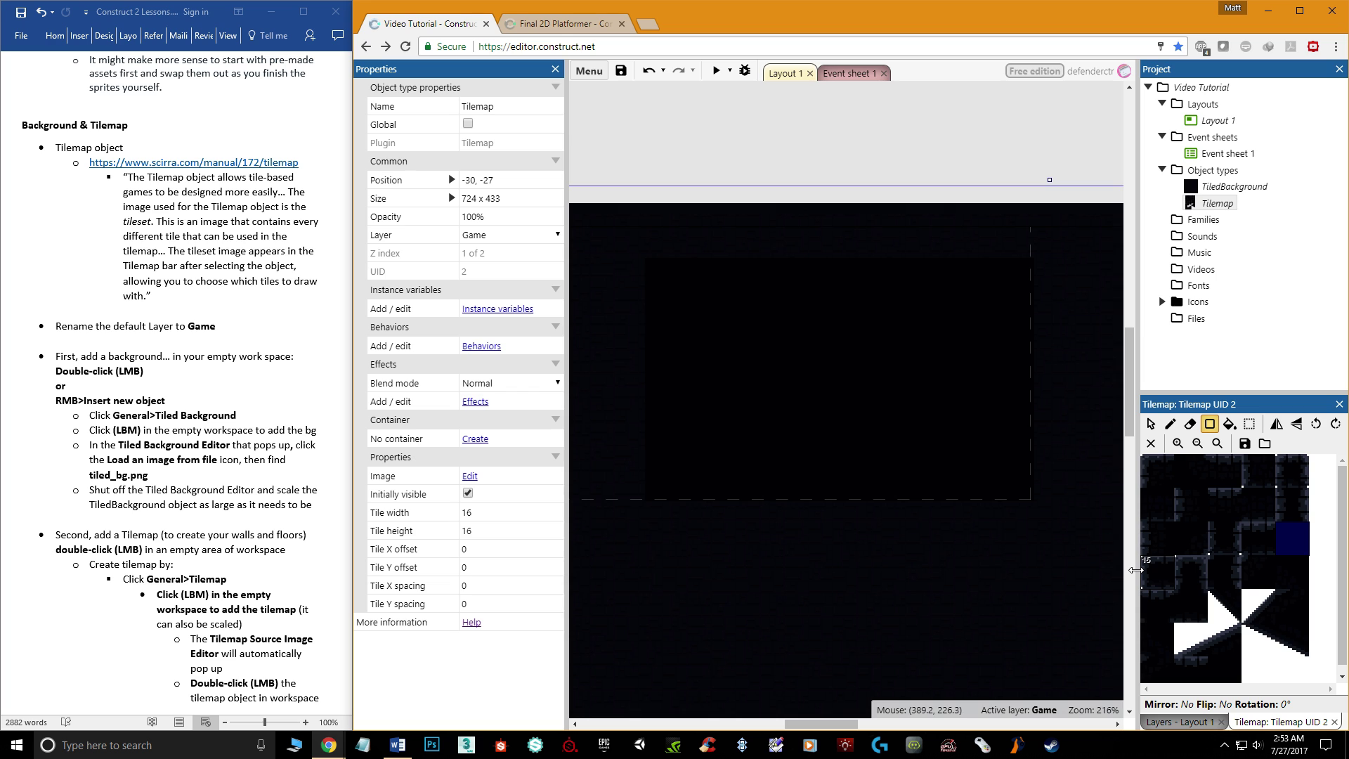
# Undo the large painted block of tiles and select tile 0.
pyautogui.hotkey('ctrl', 'c')
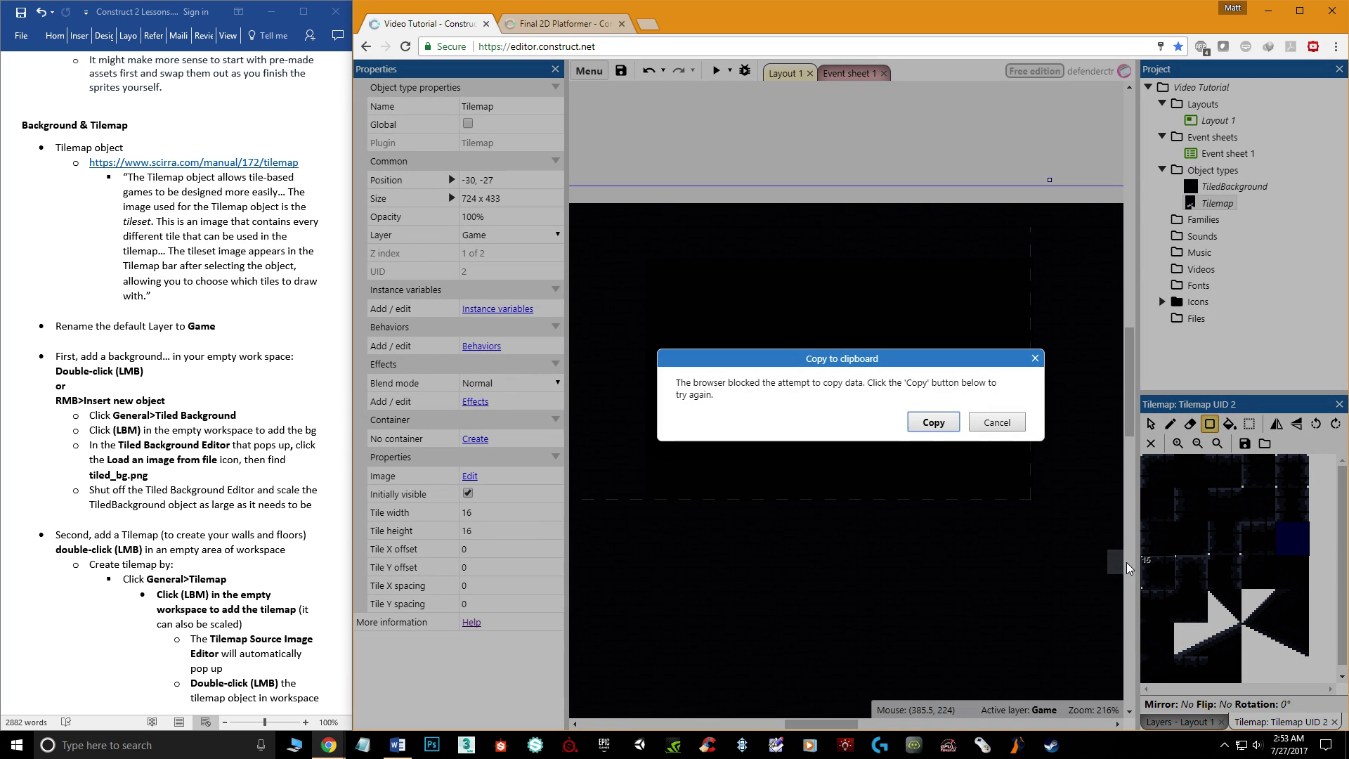
pyautogui.click(1004, 423)
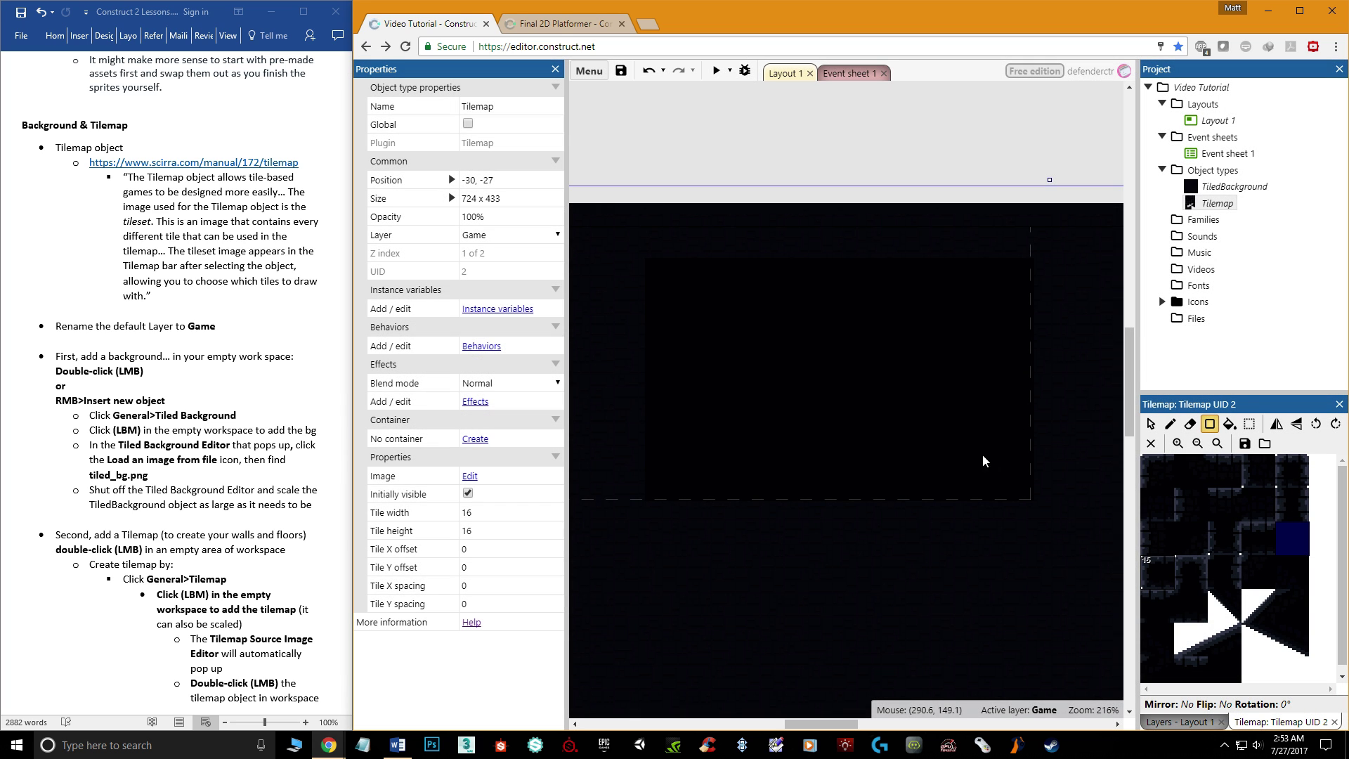
pyautogui.hotkey('ctrl', 'z')
pyautogui.click(1169, 462)
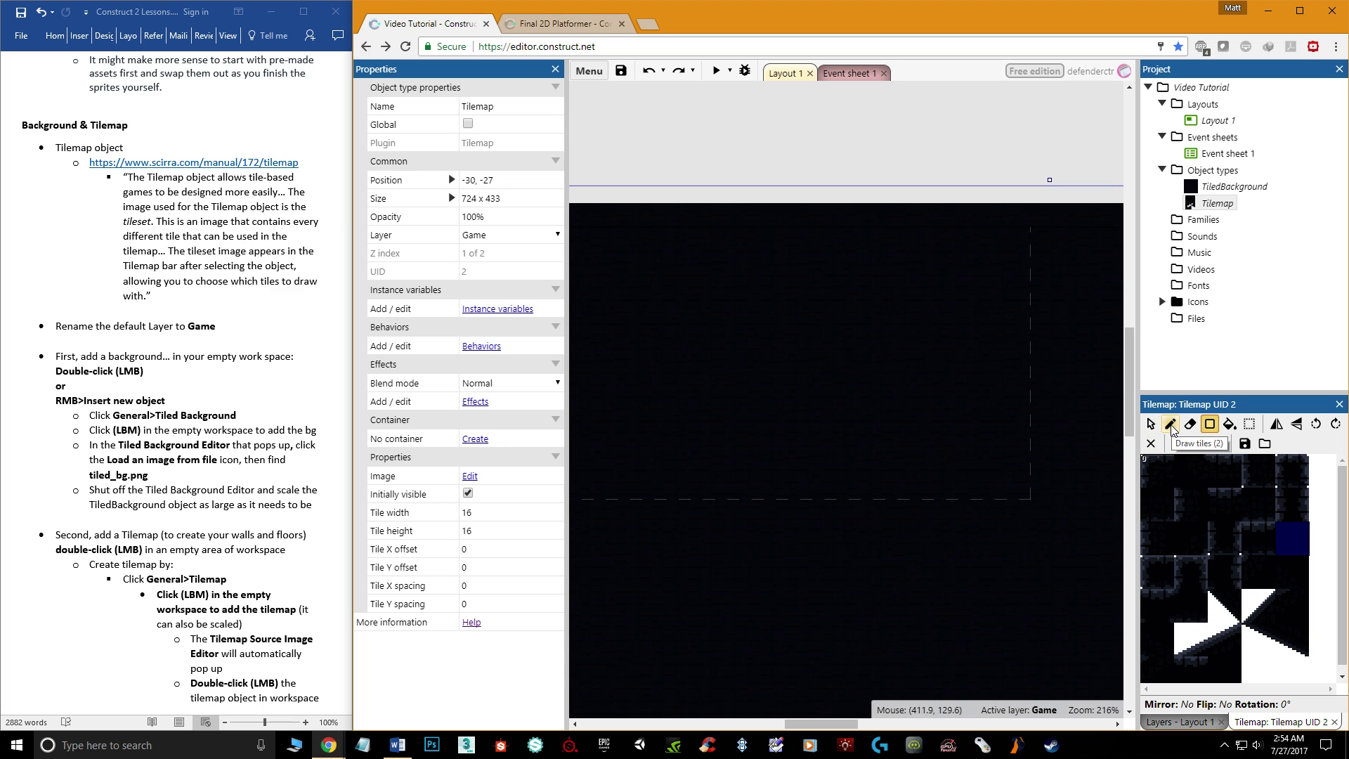
pyautogui.click(1210, 423)
pyautogui.click(1258, 469)
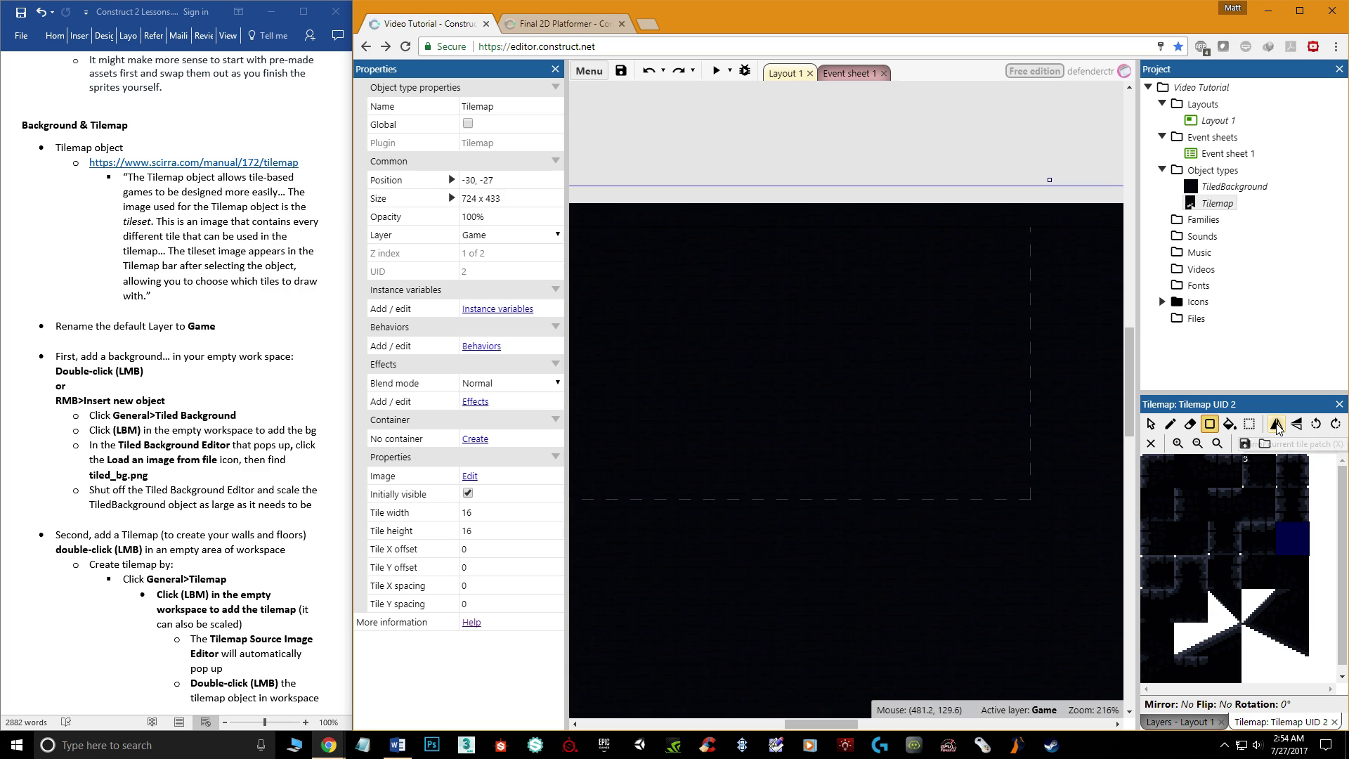
pyautogui.click(1222, 641)
pyautogui.click(1224, 638)
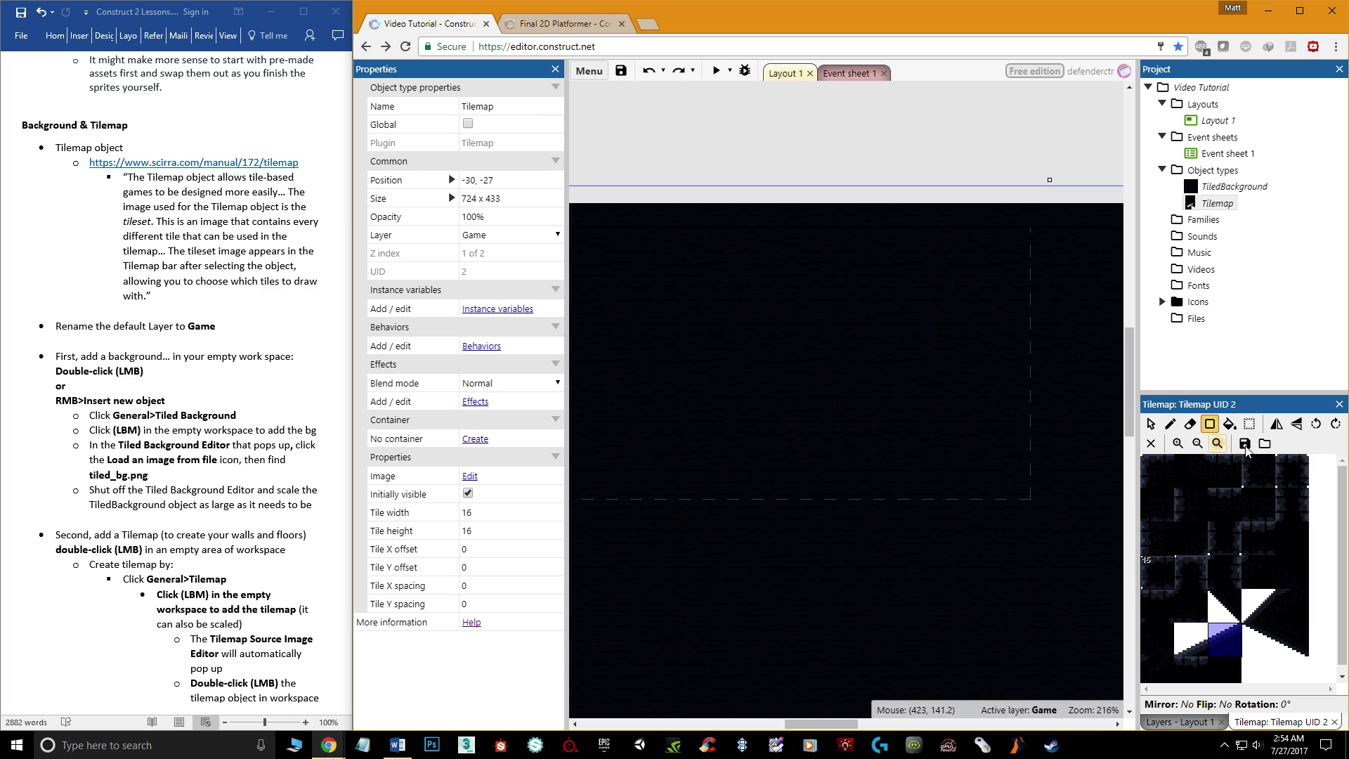
pyautogui.click(1170, 423)
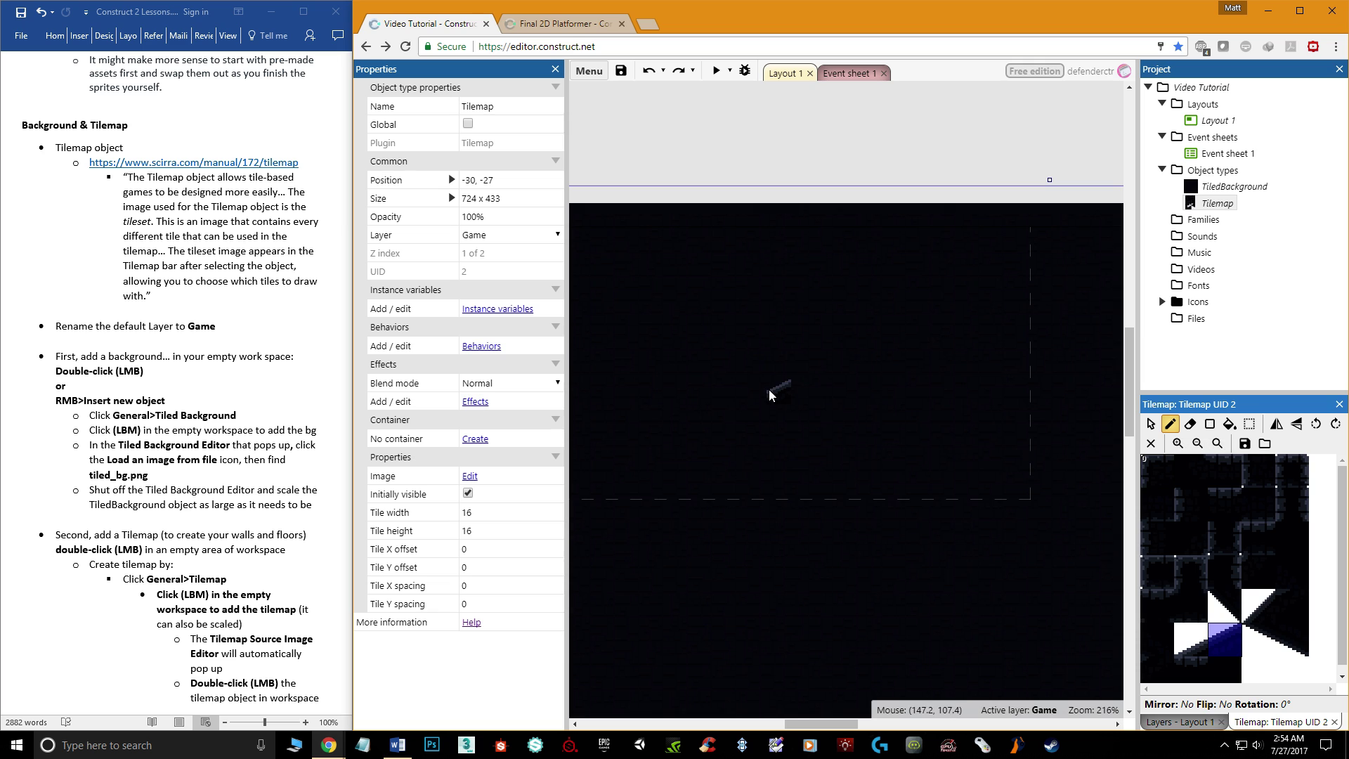
pyautogui.click(770, 390)
pyautogui.keyDown('ctrl'); pyautogui.scroll(5, 859, 364); pyautogui.keyUp('ctrl')
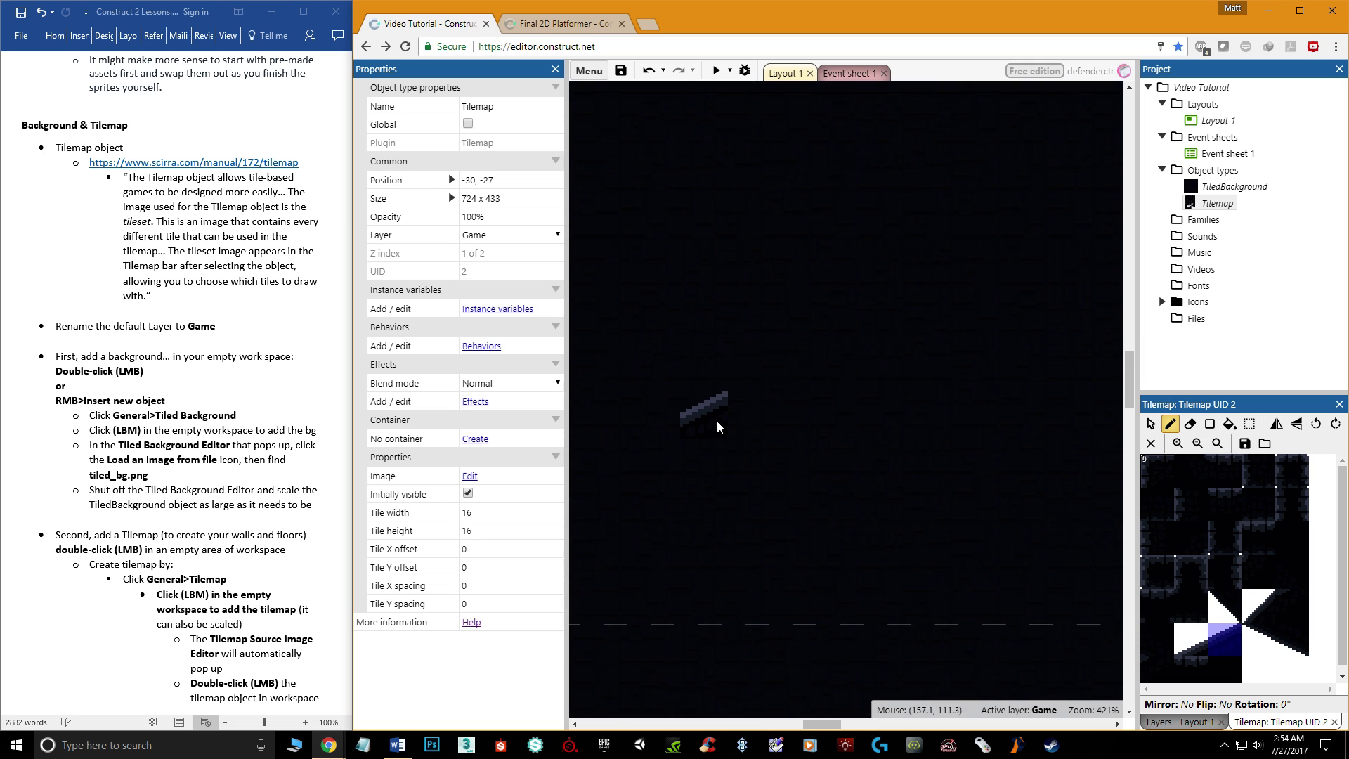
pyautogui.click(1276, 424)
pyautogui.click(847, 414)
pyautogui.hotkey('ctrl', 'z')
pyautogui.click(756, 410)
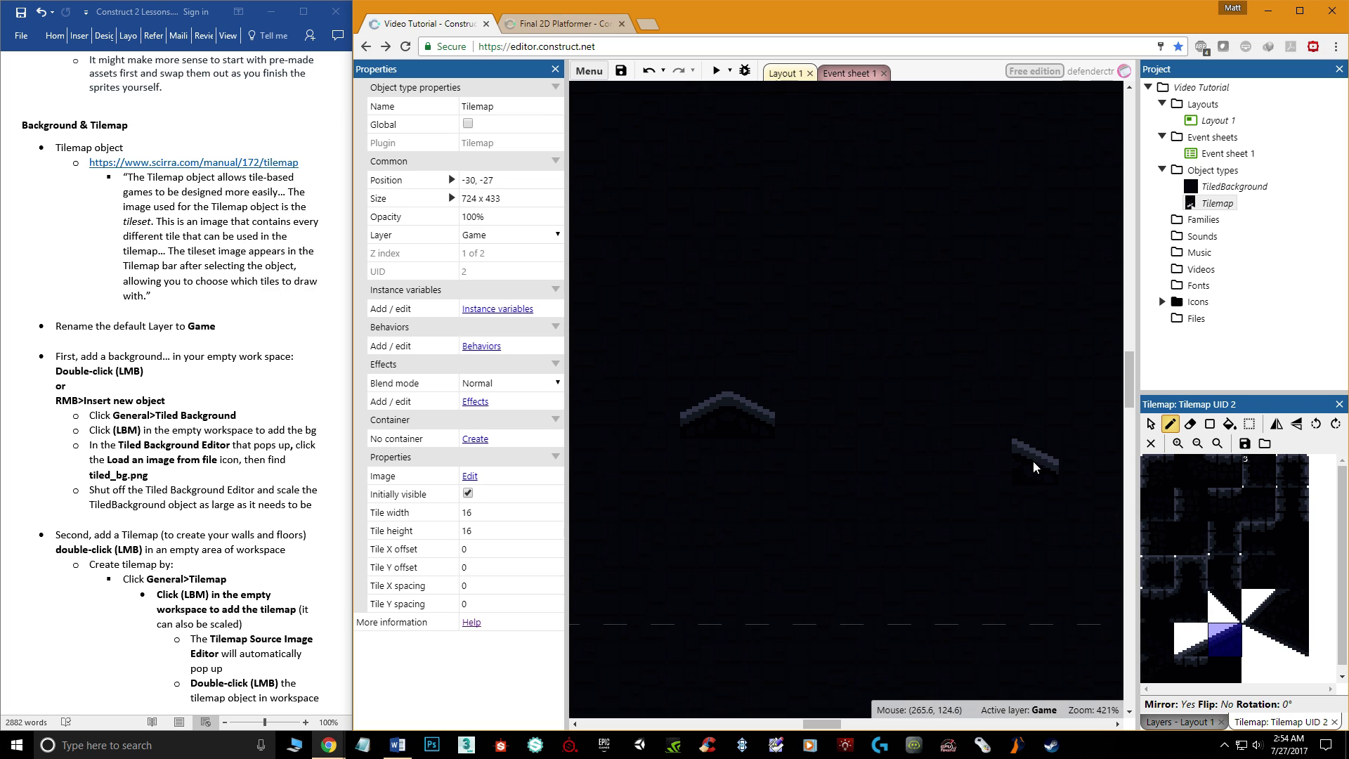
pyautogui.hotkey('ctrl', 'z')
pyautogui.hotkey('ctrl', 'z')
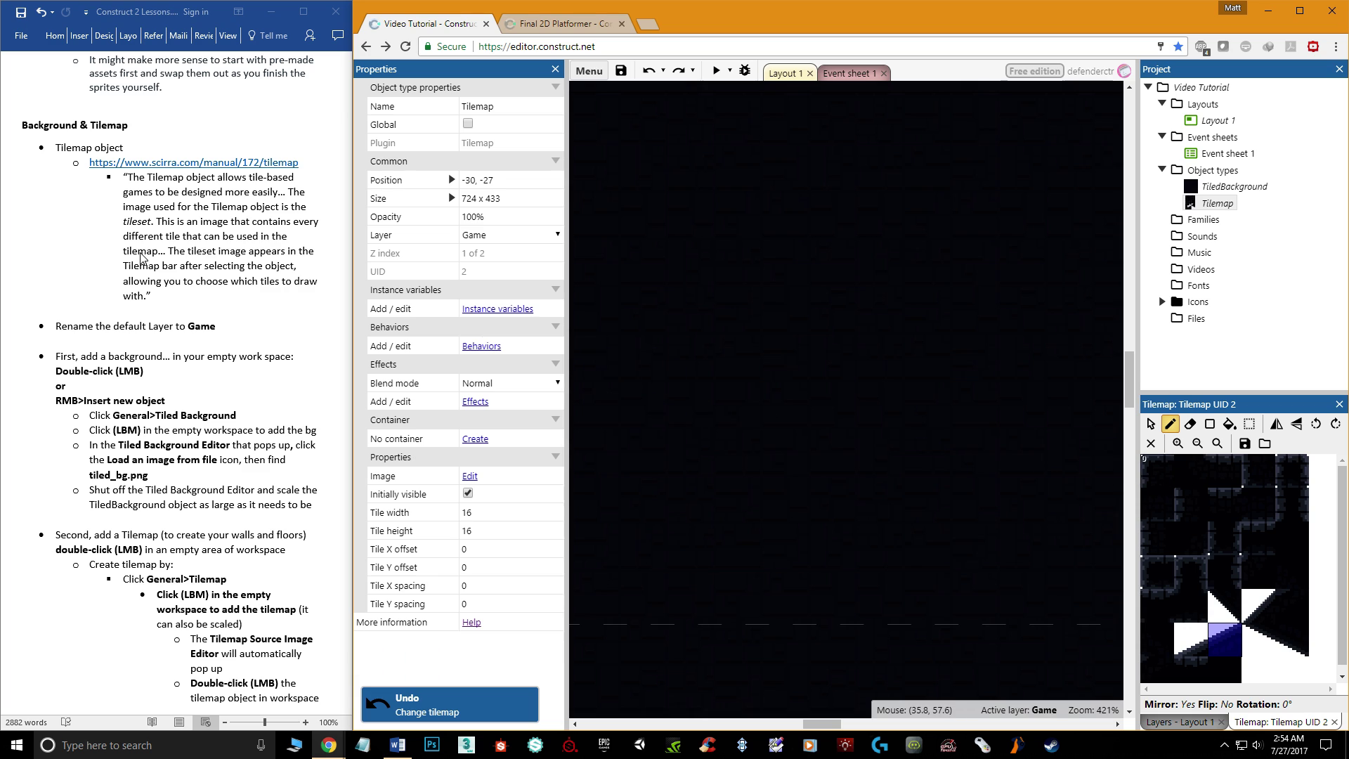
# Place one mirrored diagonal slope tile near the middle of Layout 1.
pyautogui.scroll(-2, 196, 381)
pyautogui.scroll(-9, 196, 382)
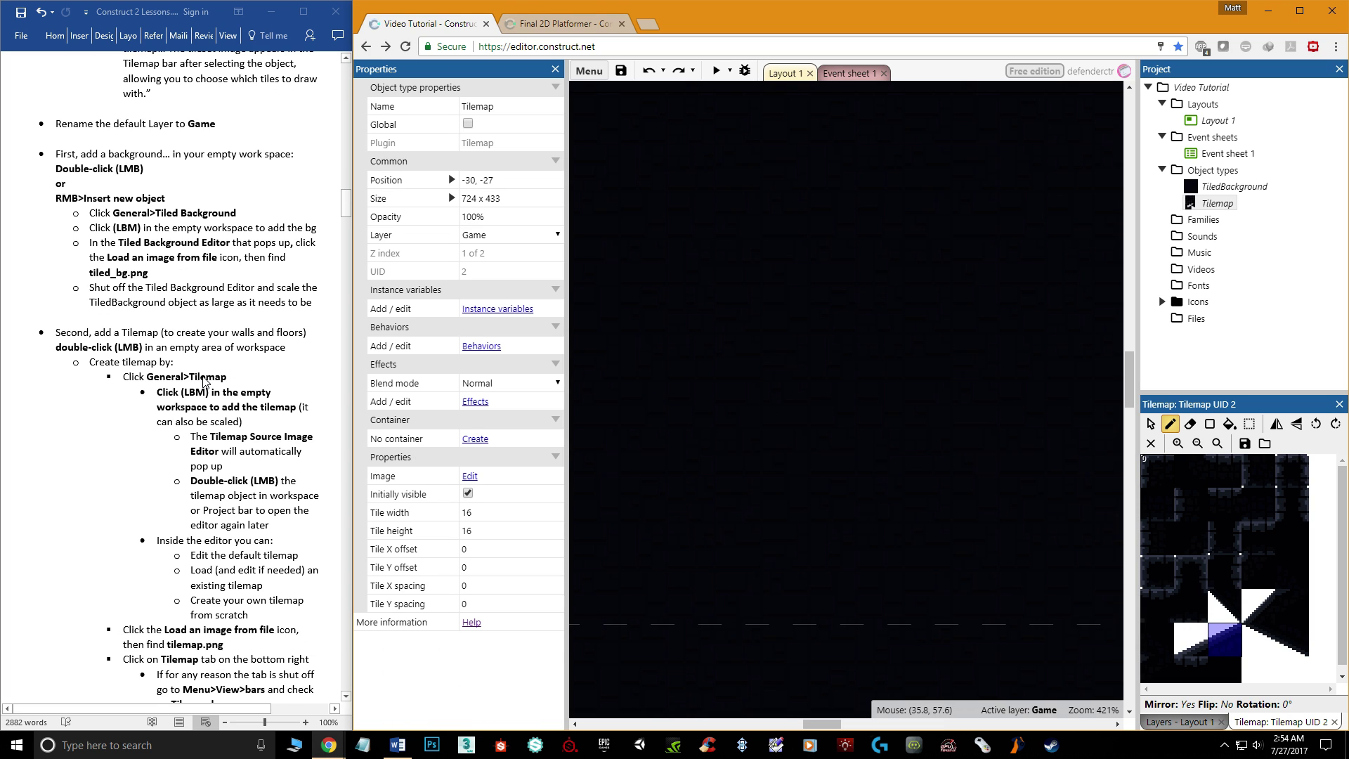
pyautogui.scroll(-7, 226, 425)
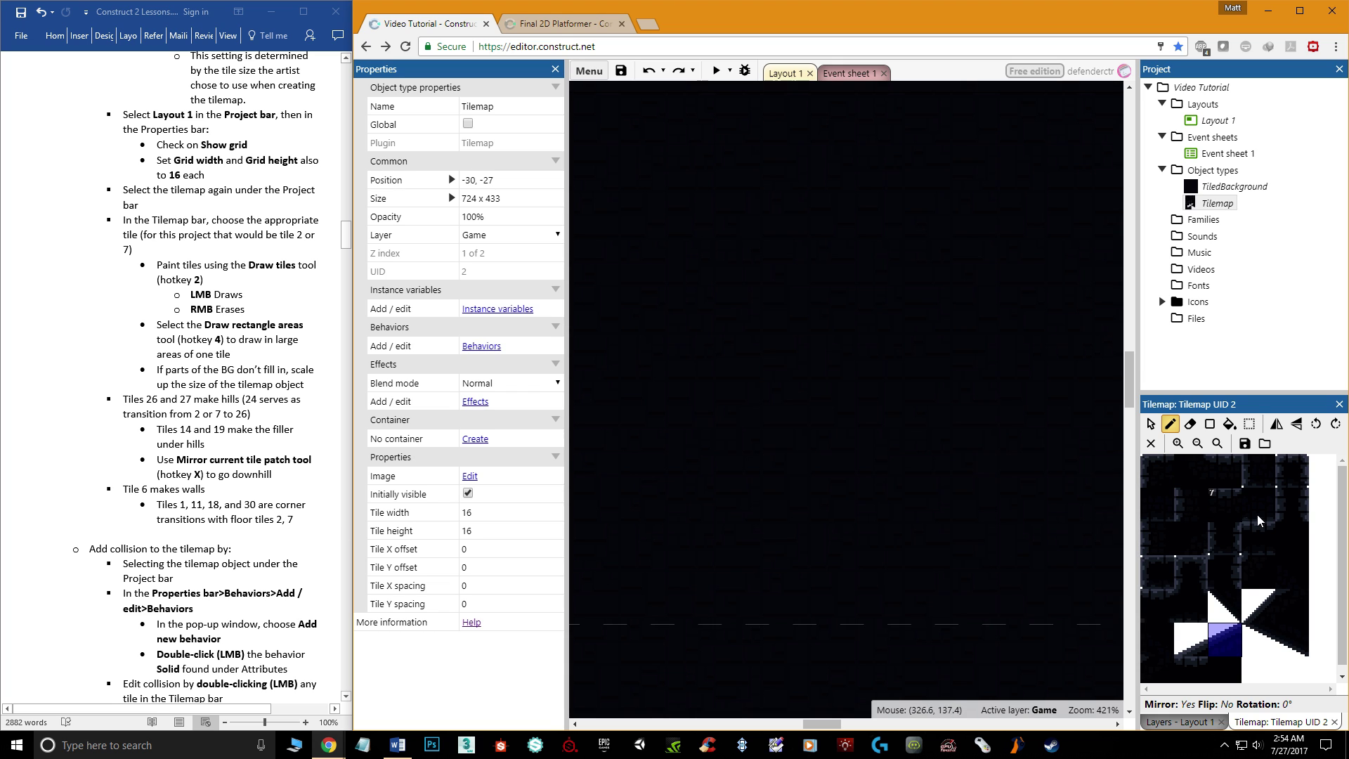
pyautogui.scroll(-2, 251, 486)
pyautogui.scroll(-3, 252, 486)
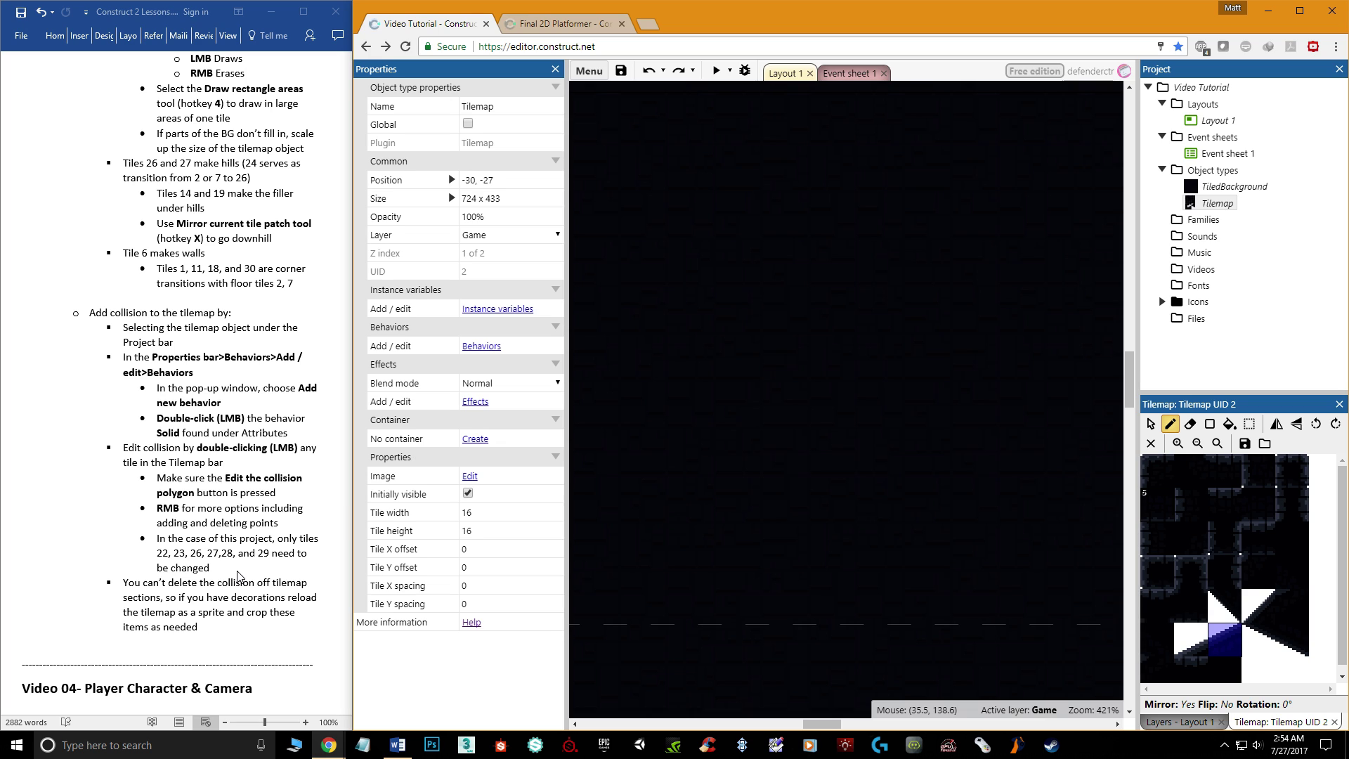
pyautogui.click(699, 503)
pyautogui.scroll(12, 265, 525)
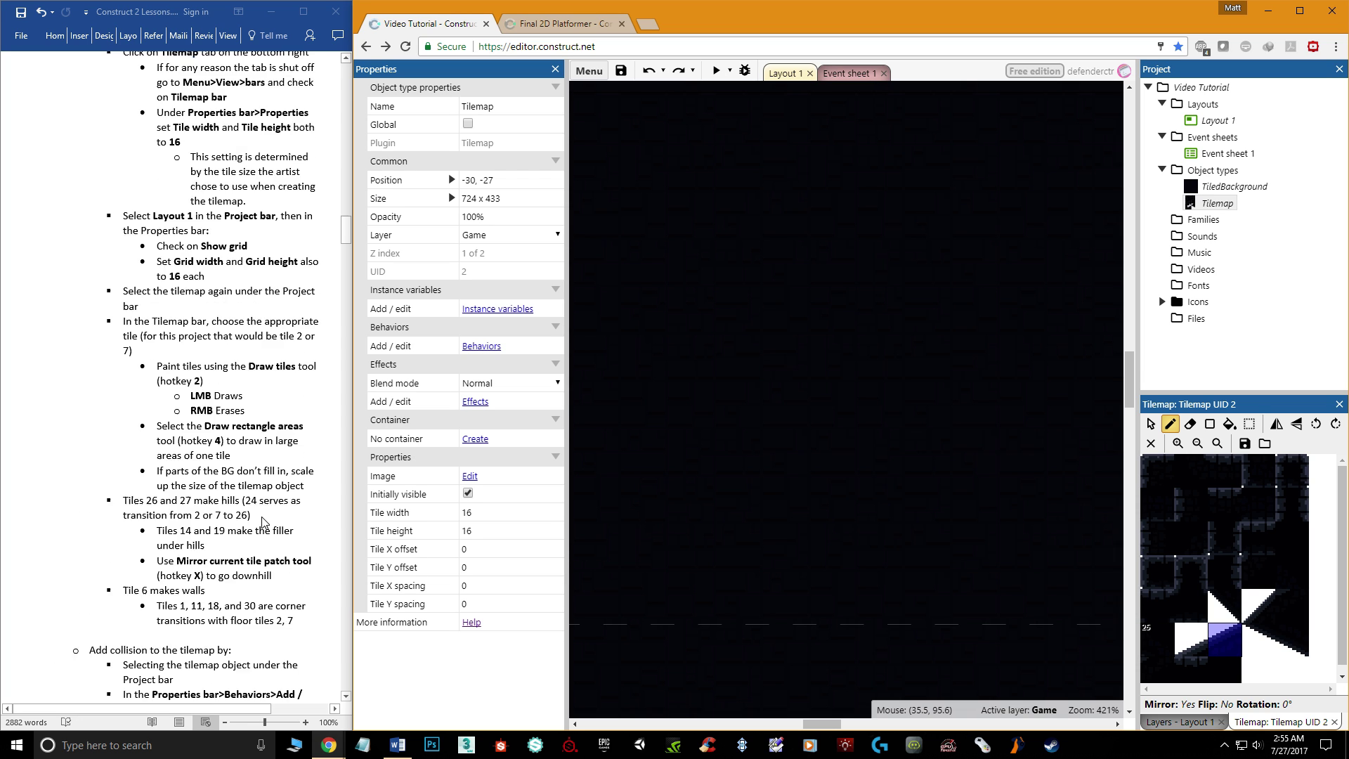
pyautogui.scroll(10, 266, 525)
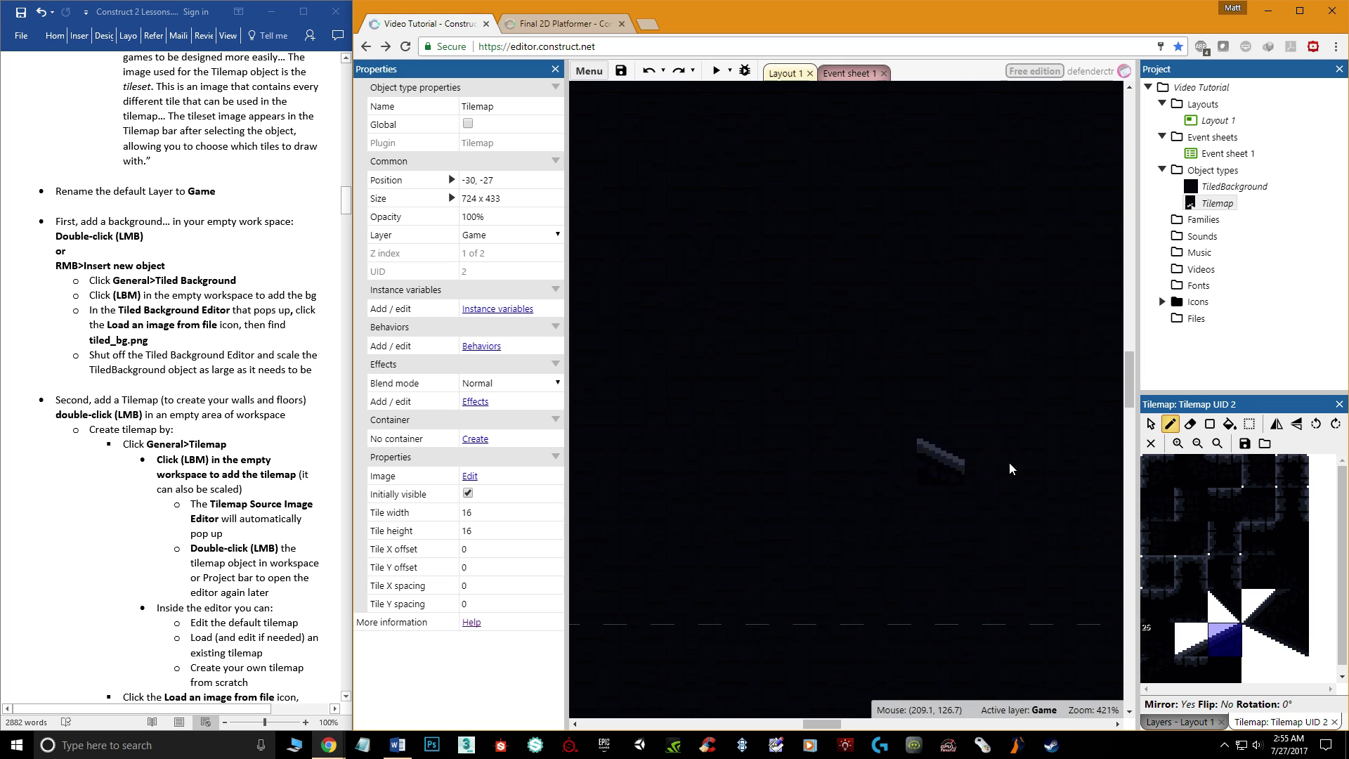
# Paint two floating platform rows using a plain ground tile.
pyautogui.click(1227, 472)
pyautogui.keyDown('ctrl'); pyautogui.scroll(-1, 785, 373); pyautogui.keyUp('ctrl')
pyautogui.keyDown('ctrl'); pyautogui.scroll(-12, 786, 373); pyautogui.keyUp('ctrl')
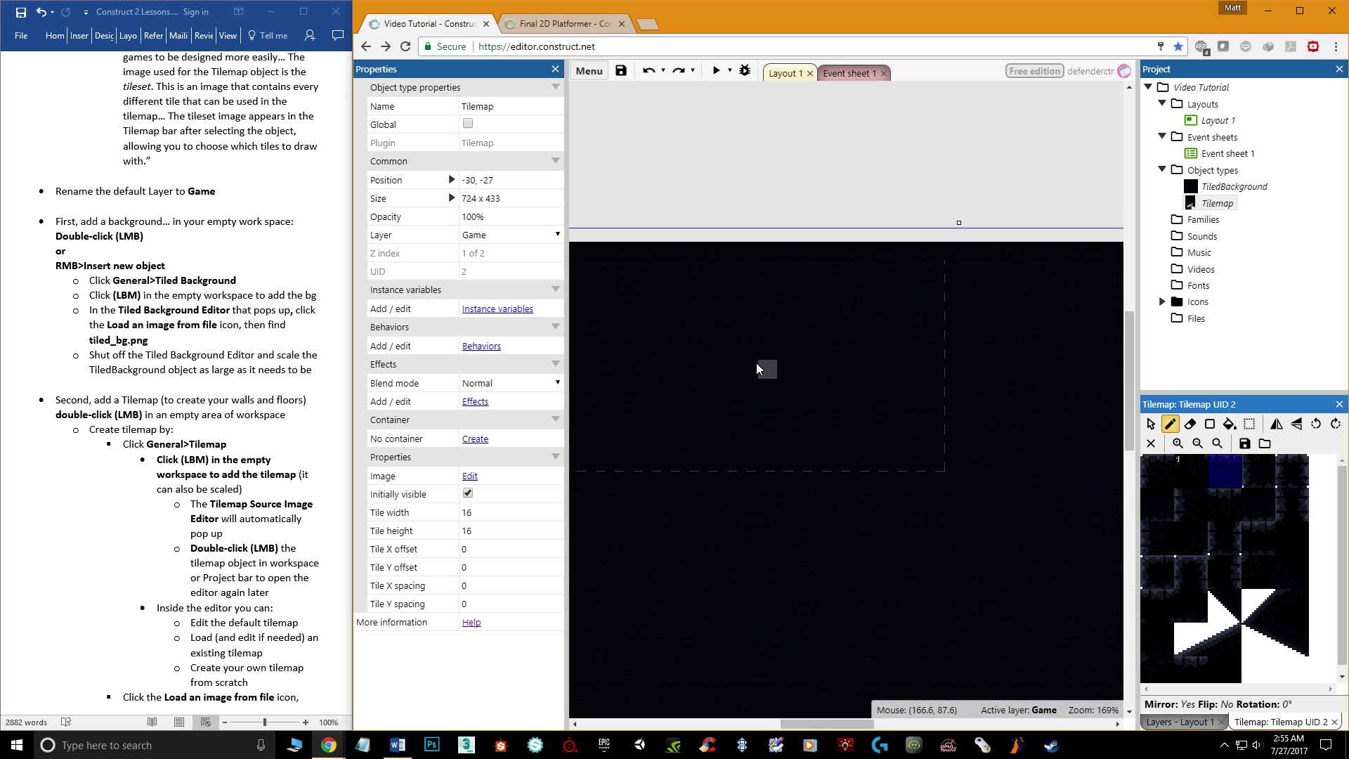
pyautogui.keyDown('ctrl'); pyautogui.scroll(2, 650, 409); pyautogui.keyUp('ctrl')
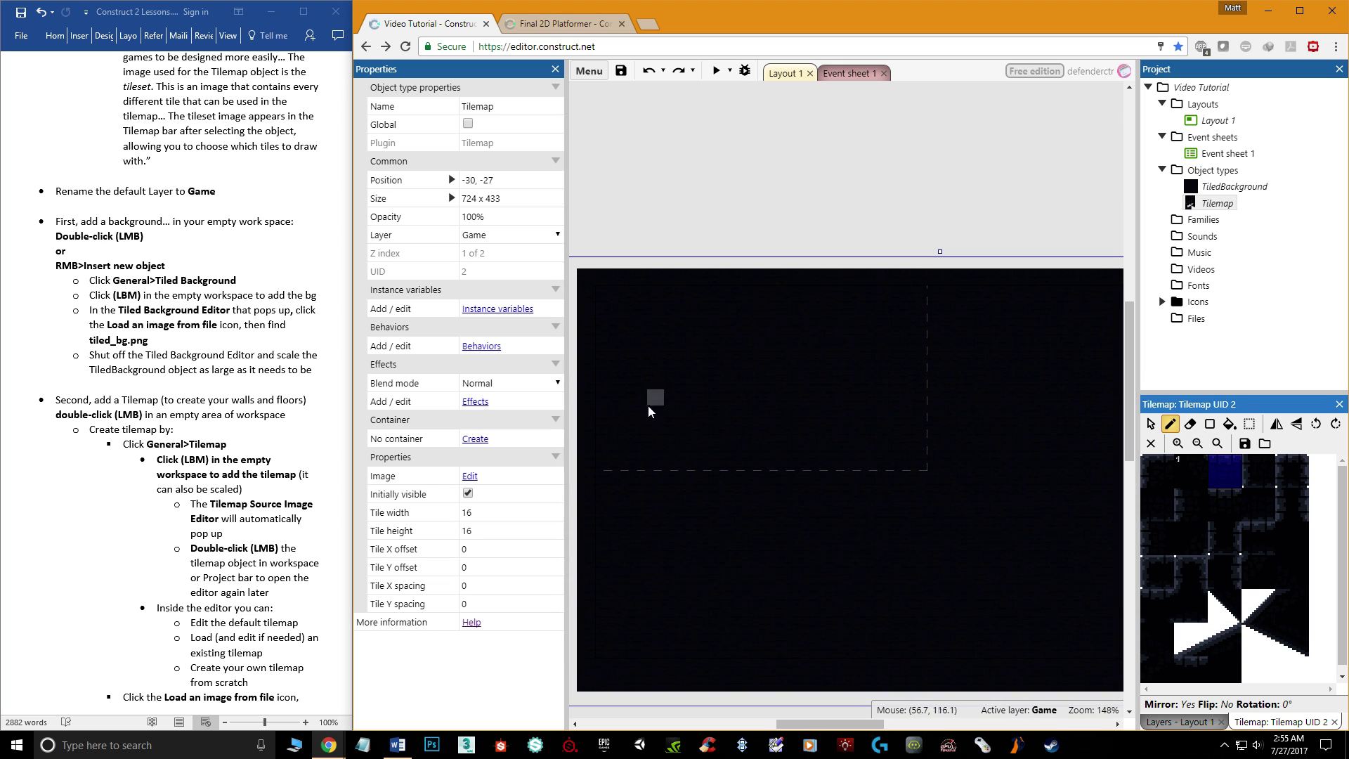
pyautogui.moveTo(645, 412); pyautogui.dragTo(651, 413)
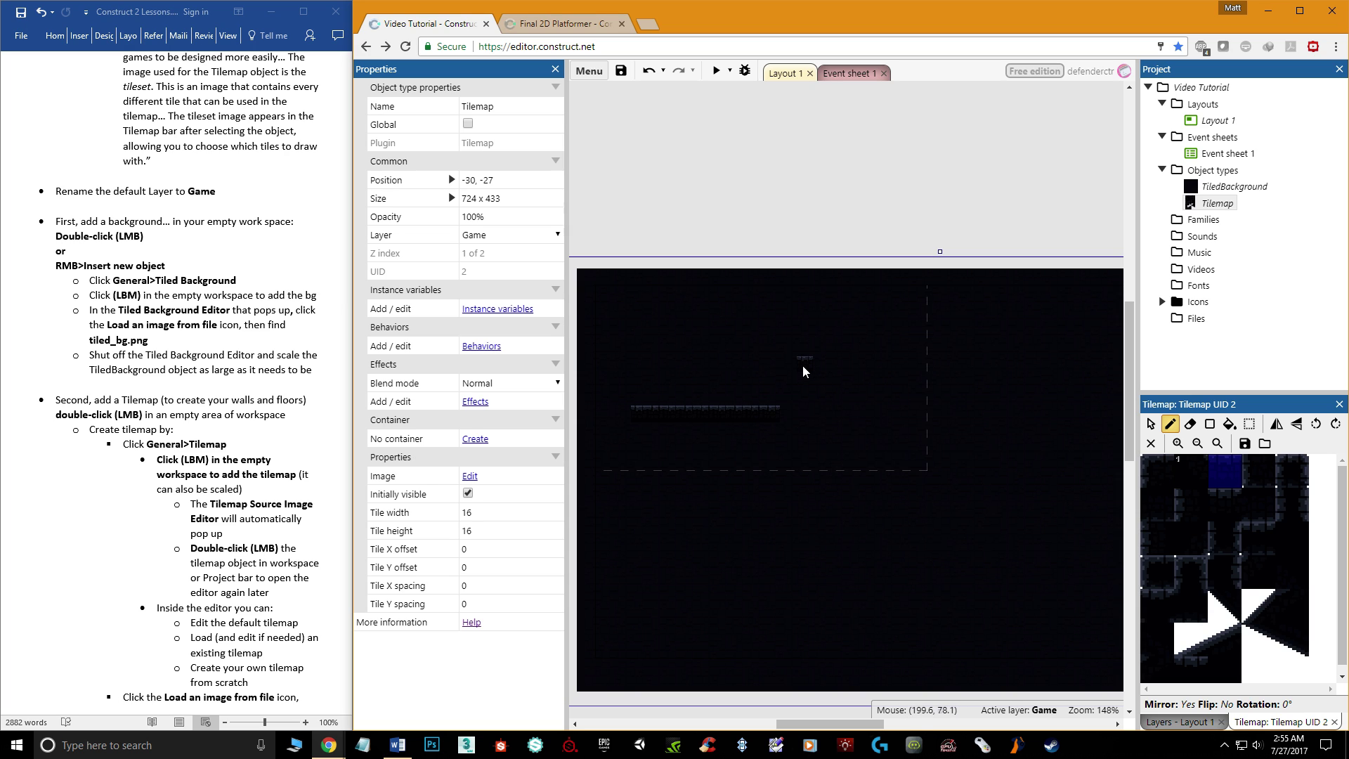
pyautogui.moveTo(867, 366); pyautogui.dragTo(883, 363)
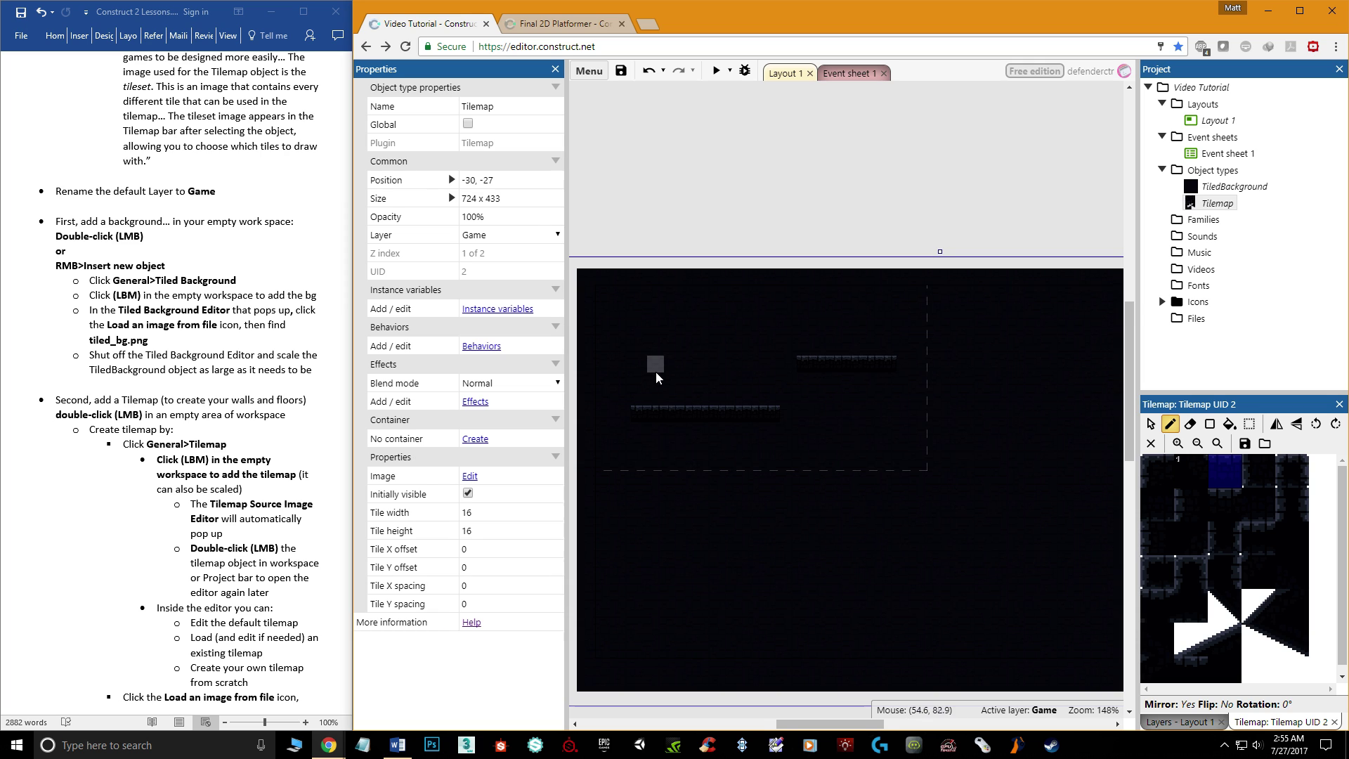
# Choose triangle slope tile 23 as the brush and select the Tilemap object type.
pyautogui.keyDown('ctrl'); pyautogui.scroll(4, 656, 373); pyautogui.keyUp('ctrl')
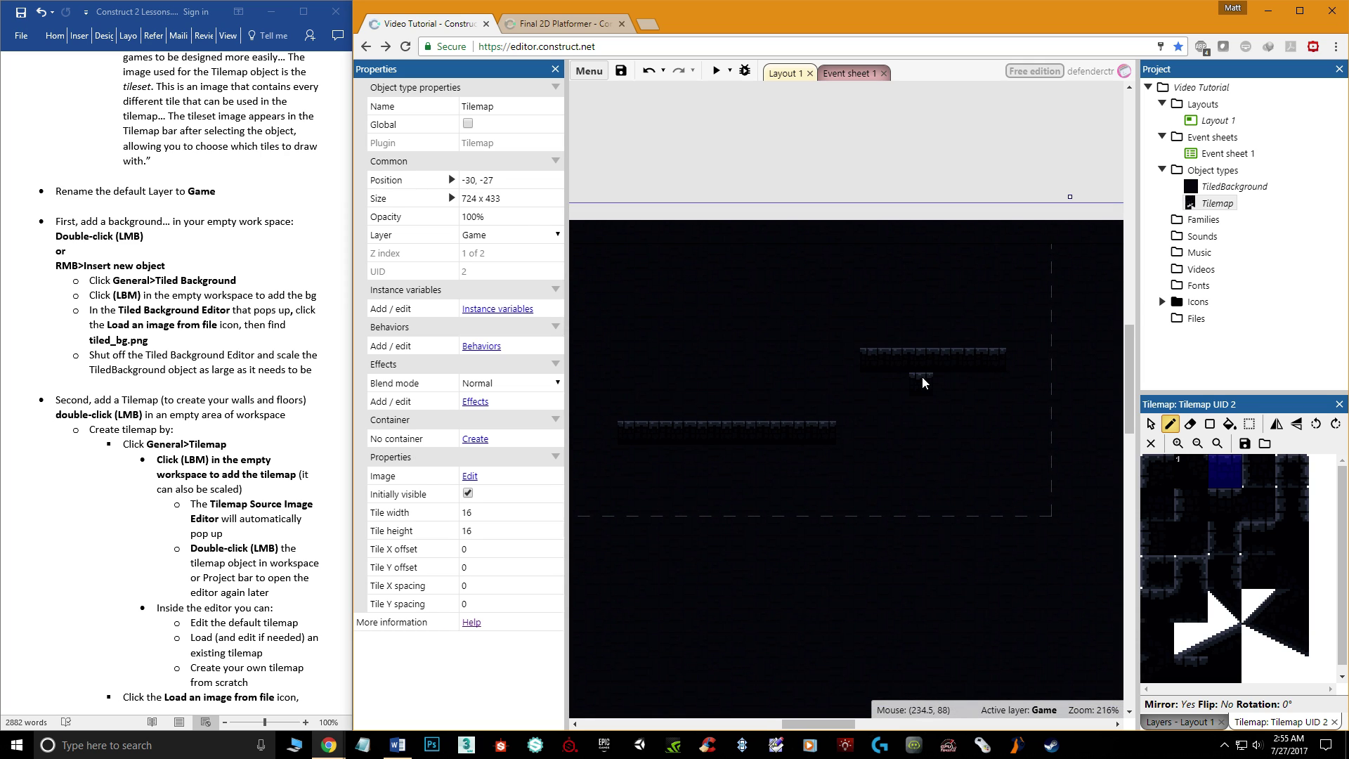
pyautogui.click(1254, 609)
pyautogui.click(1216, 204)
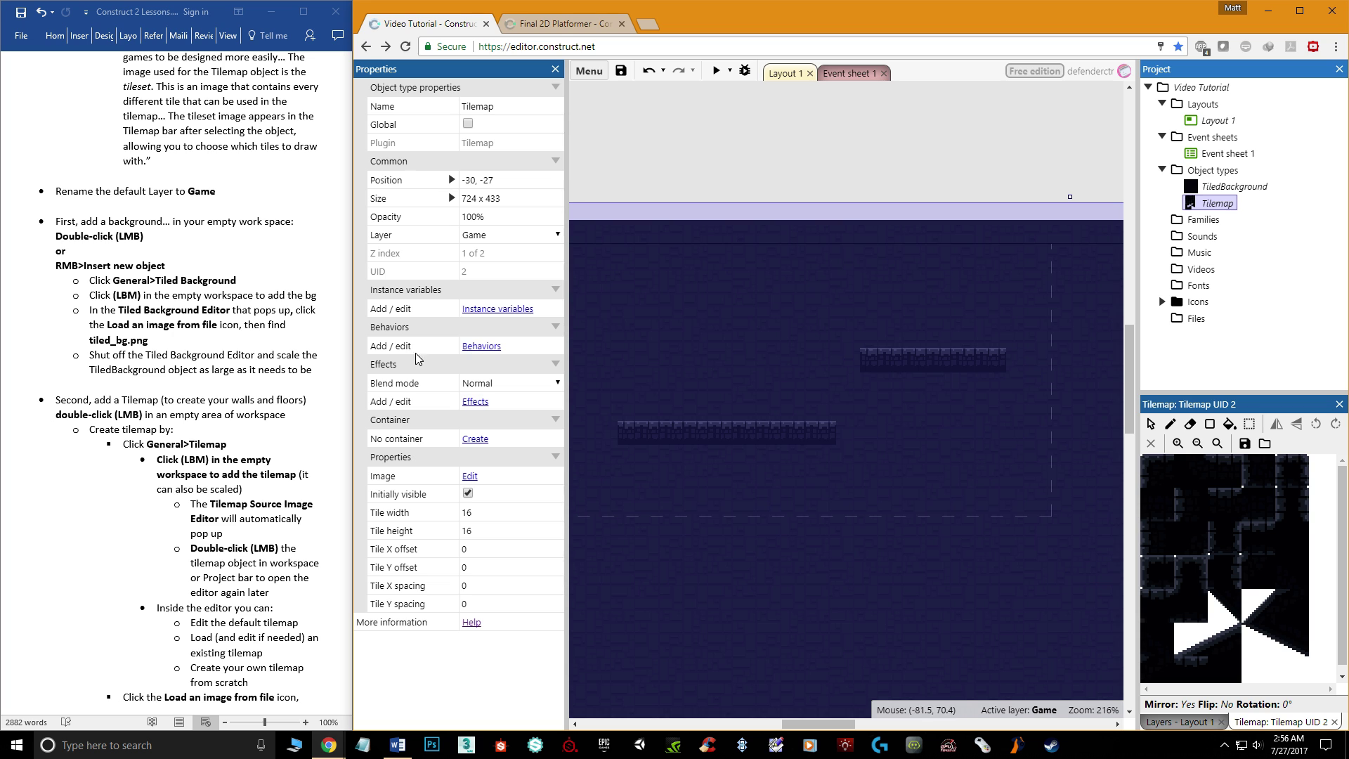
# Add the Solid behavior from Attributes to the Tilemap's behaviors list.
pyautogui.click(481, 346)
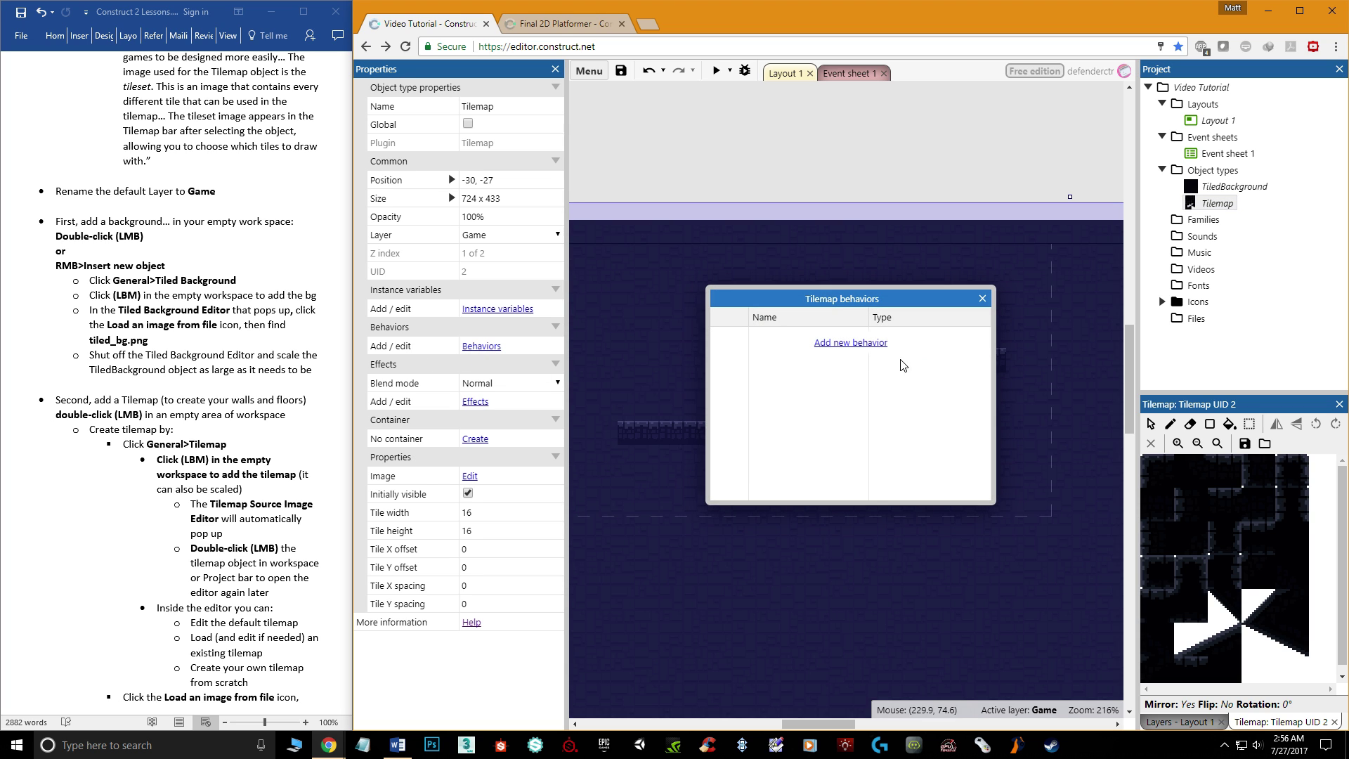
pyautogui.click(850, 343)
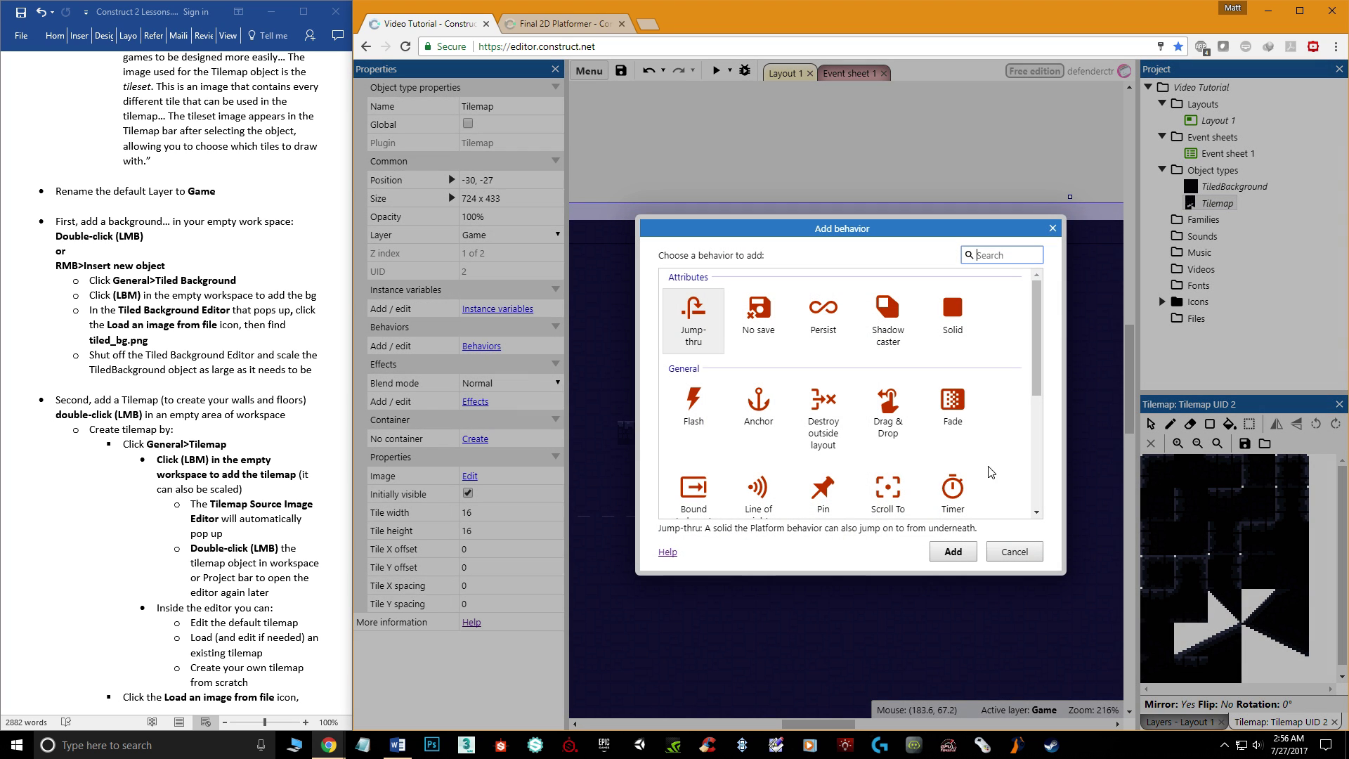
pyautogui.click(953, 310)
pyautogui.click(953, 551)
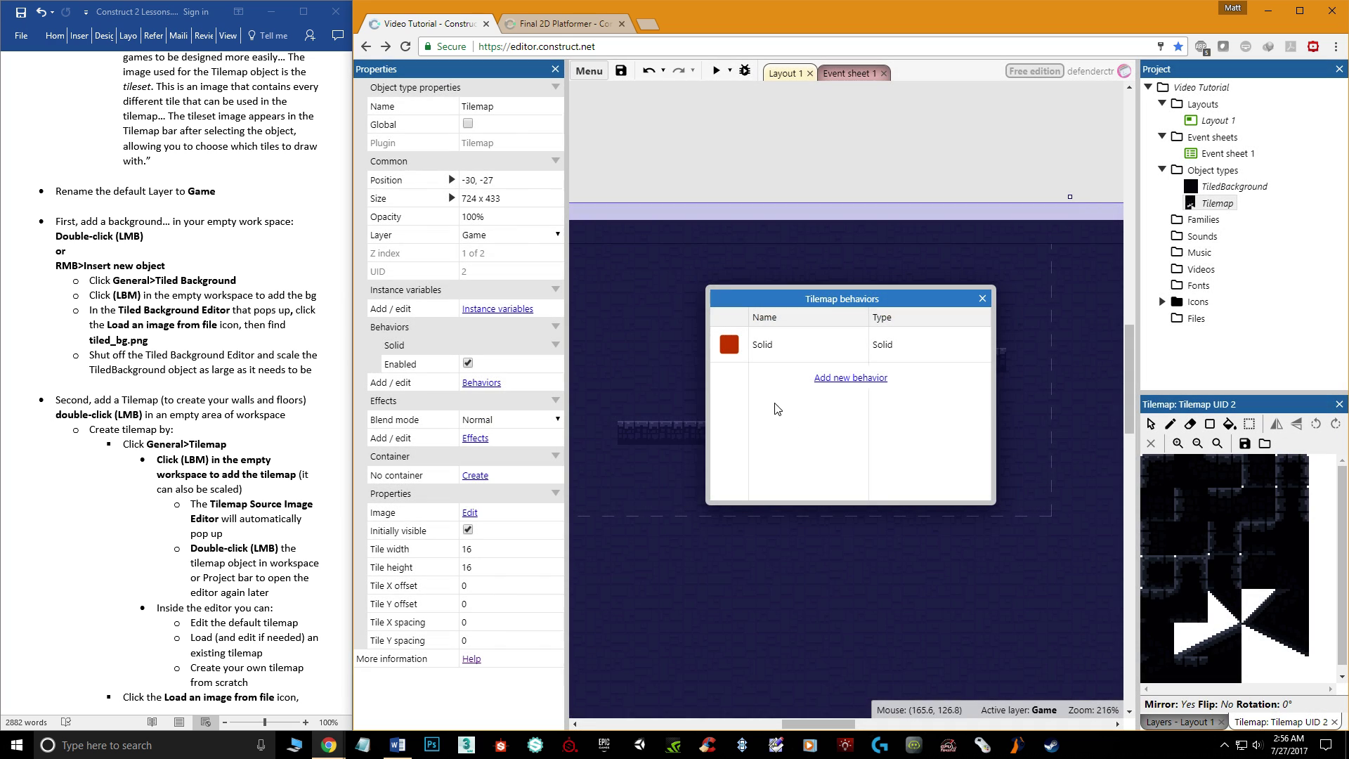
pyautogui.click(982, 299)
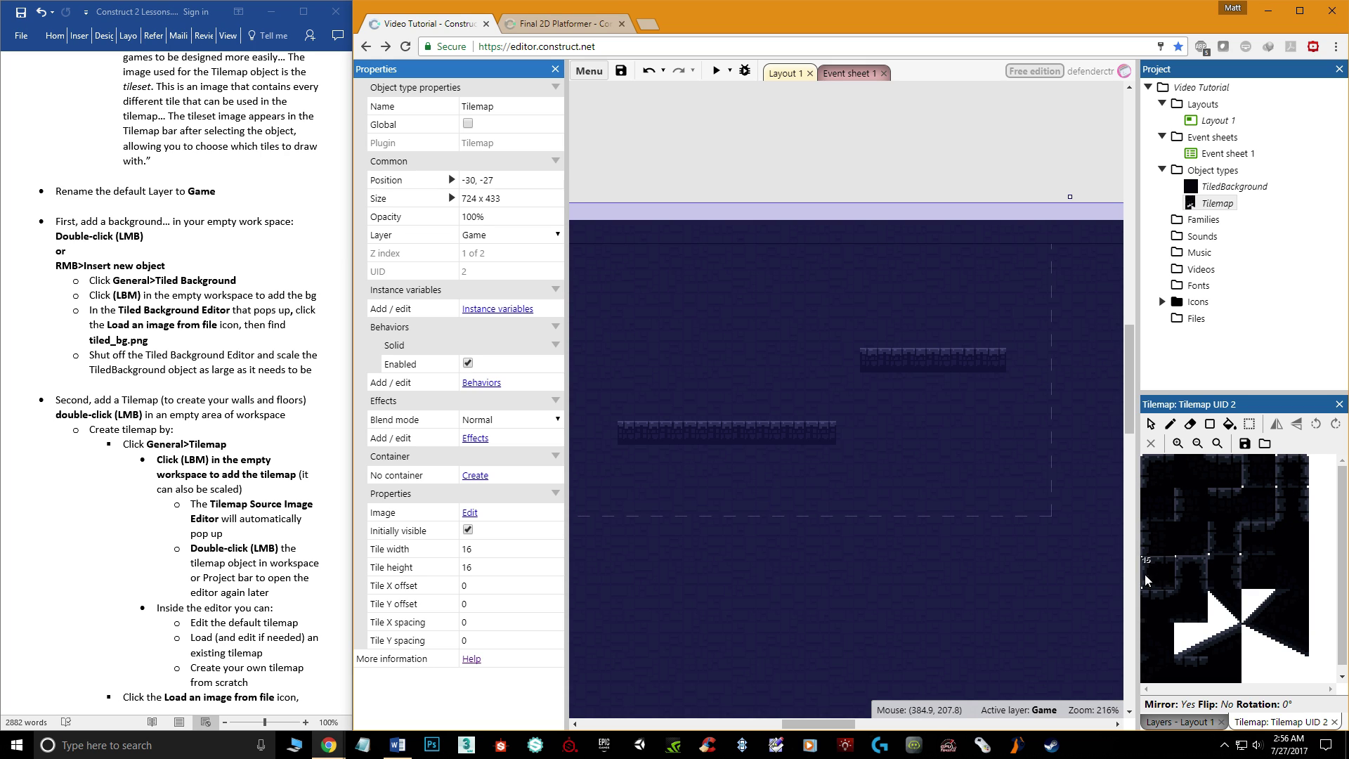
pyautogui.click(1161, 477)
pyautogui.doubleClick(1161, 477)
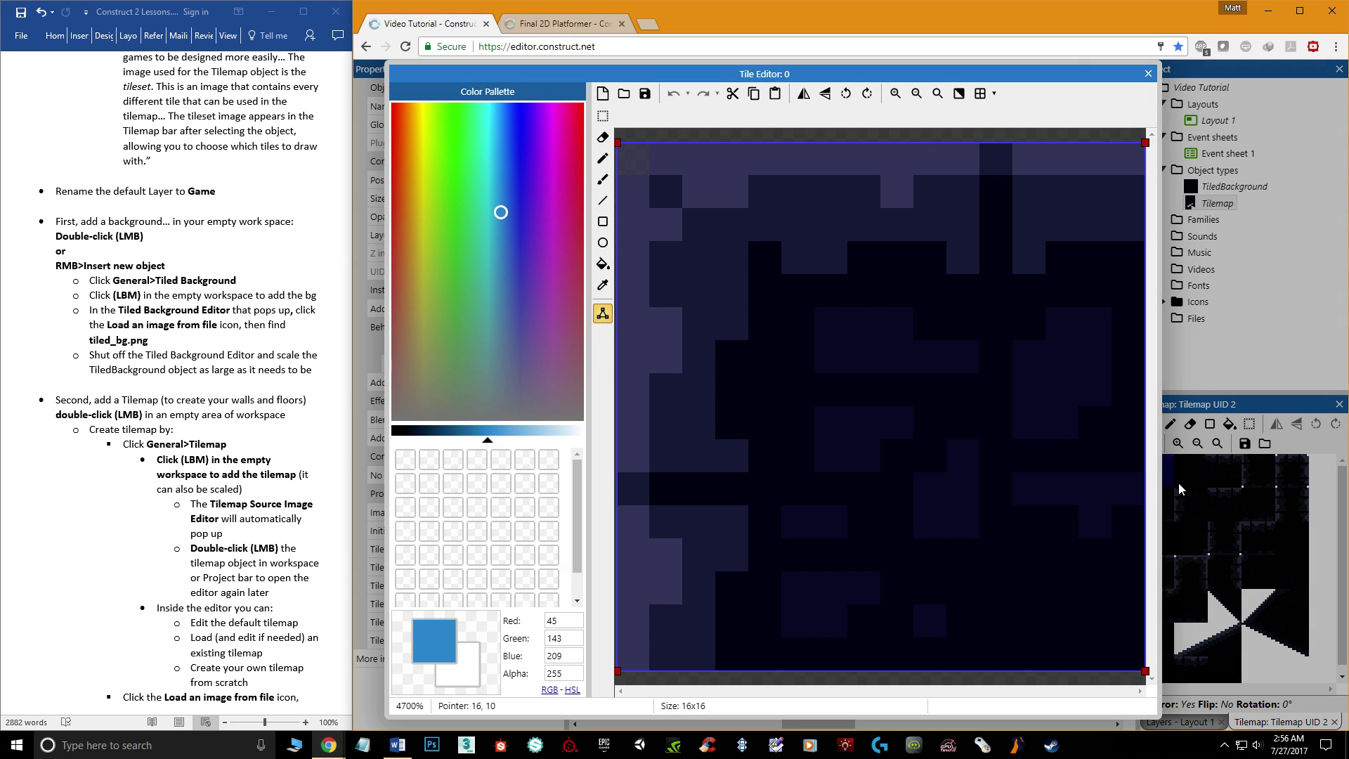
pyautogui.scroll(-3, 1009, 399)
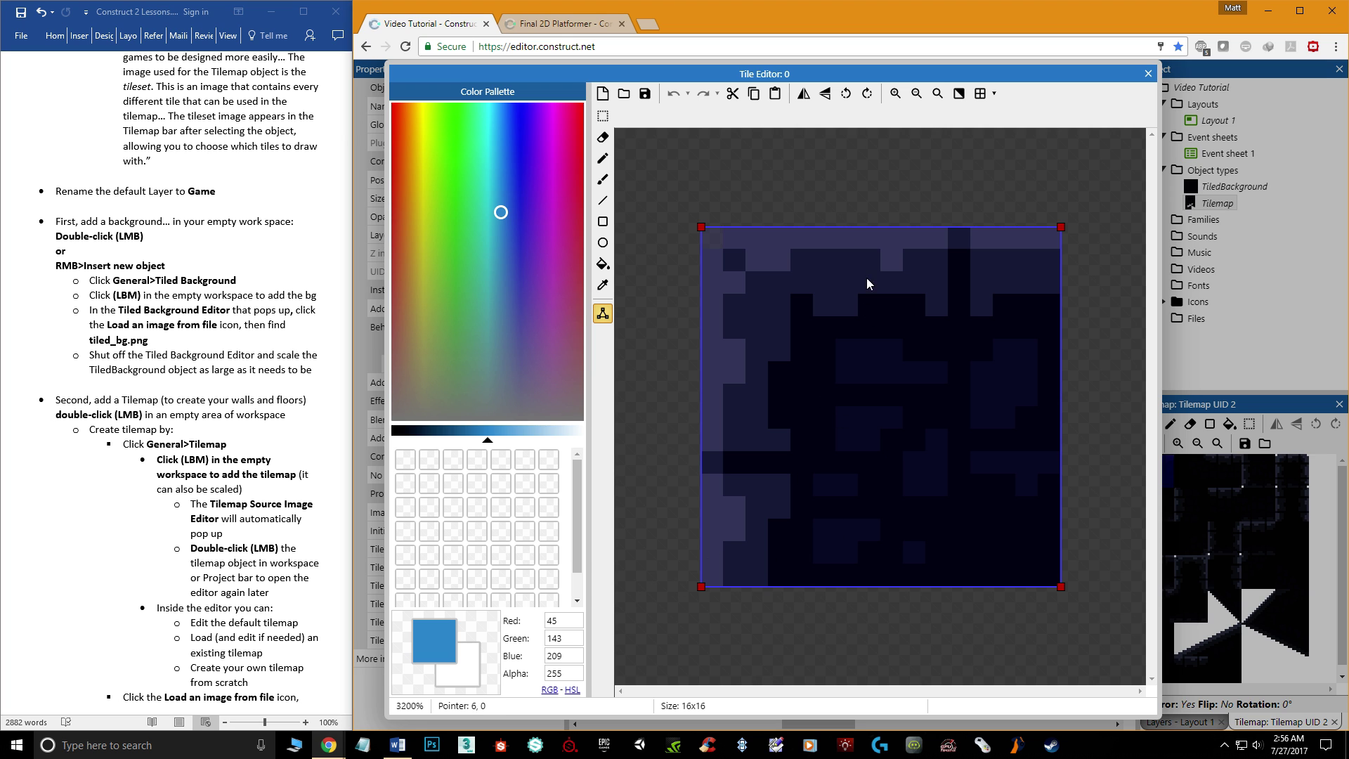
pyautogui.click(1148, 73)
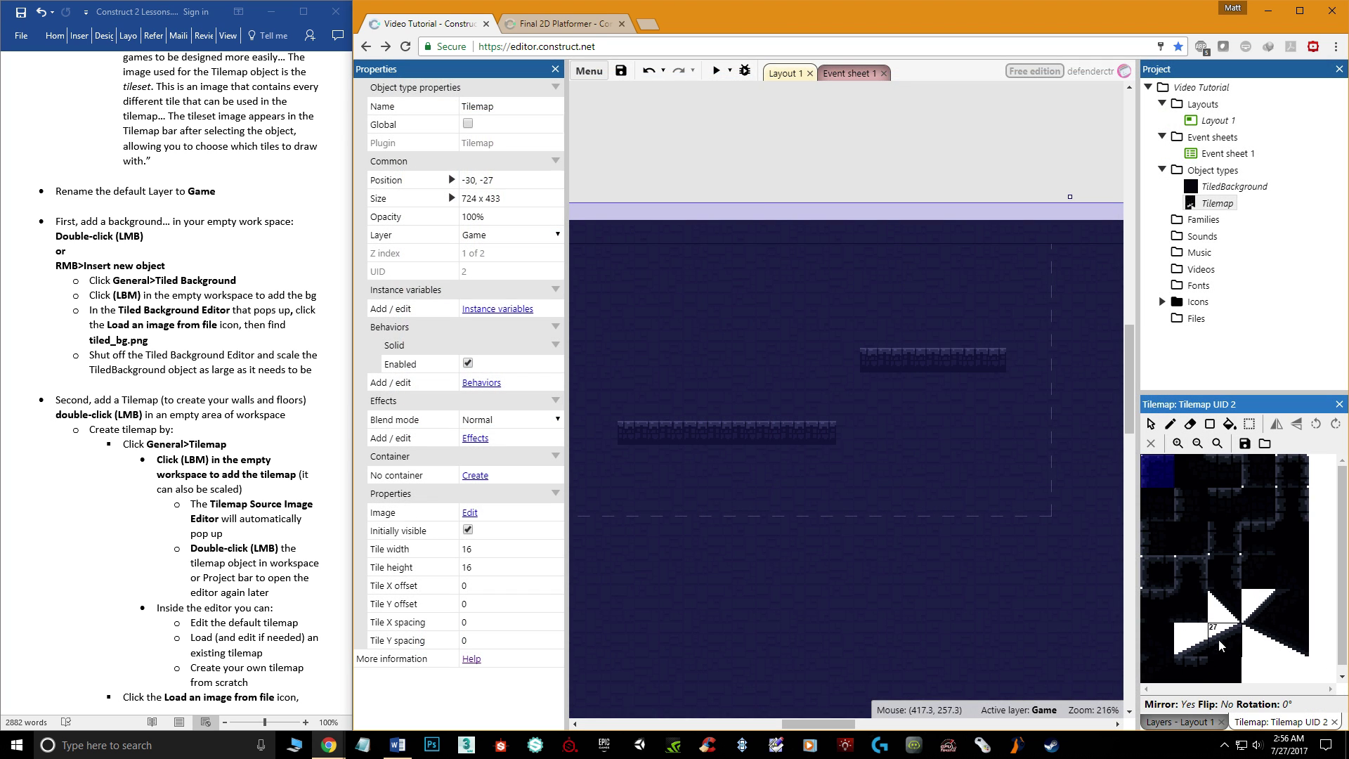
# Show tile 26's collision polygon, try auto-fitting it to the slope, then undo.
pyautogui.doubleClick(1192, 650)
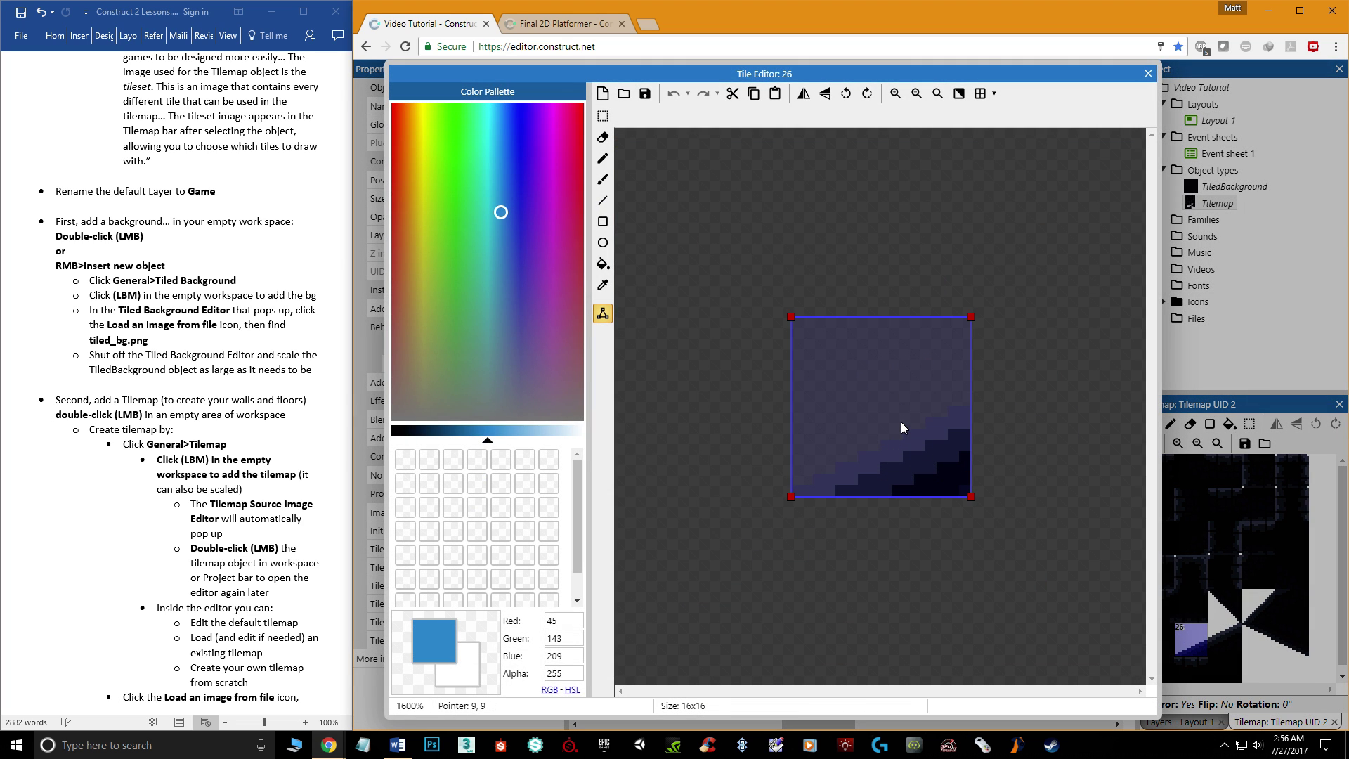
pyautogui.click(960, 93)
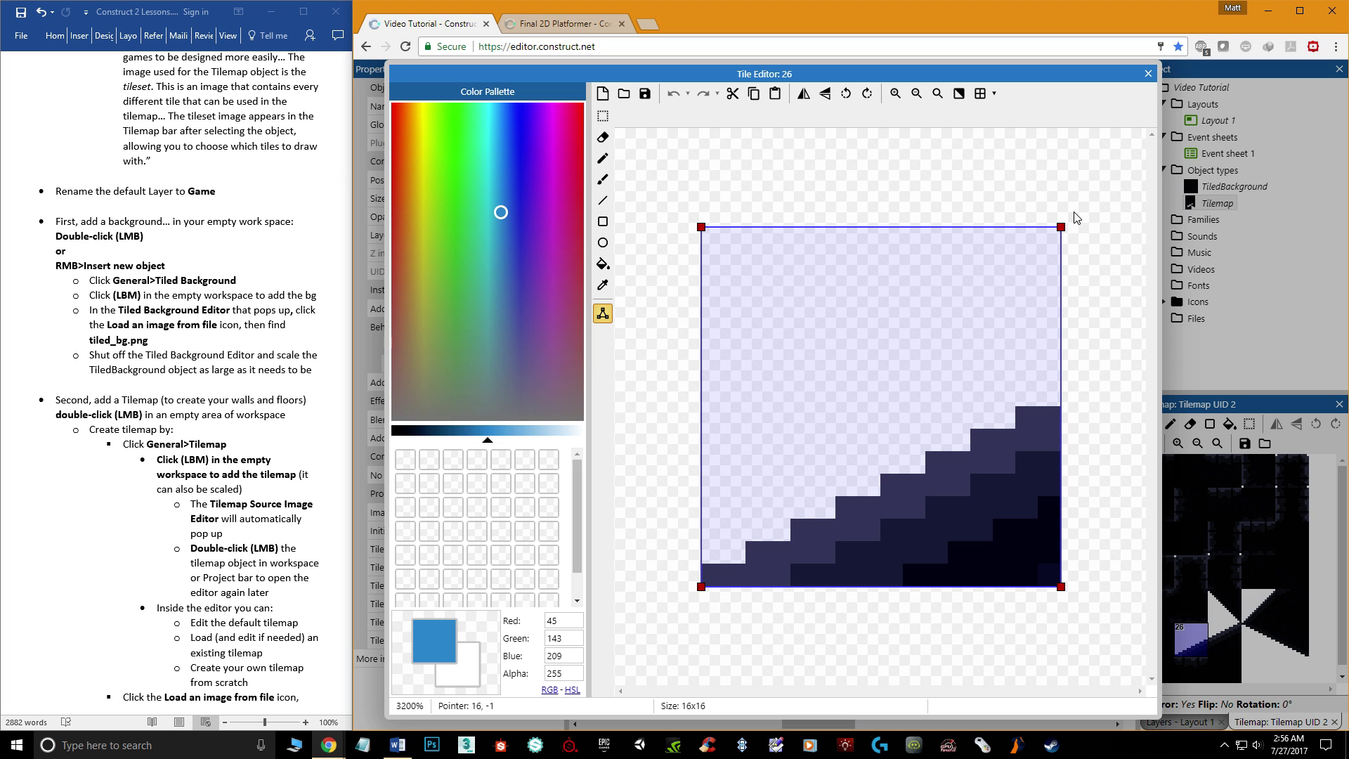
pyautogui.moveTo(701, 230); pyautogui.dragTo(791, 337)
pyautogui.rightClick(790, 334)
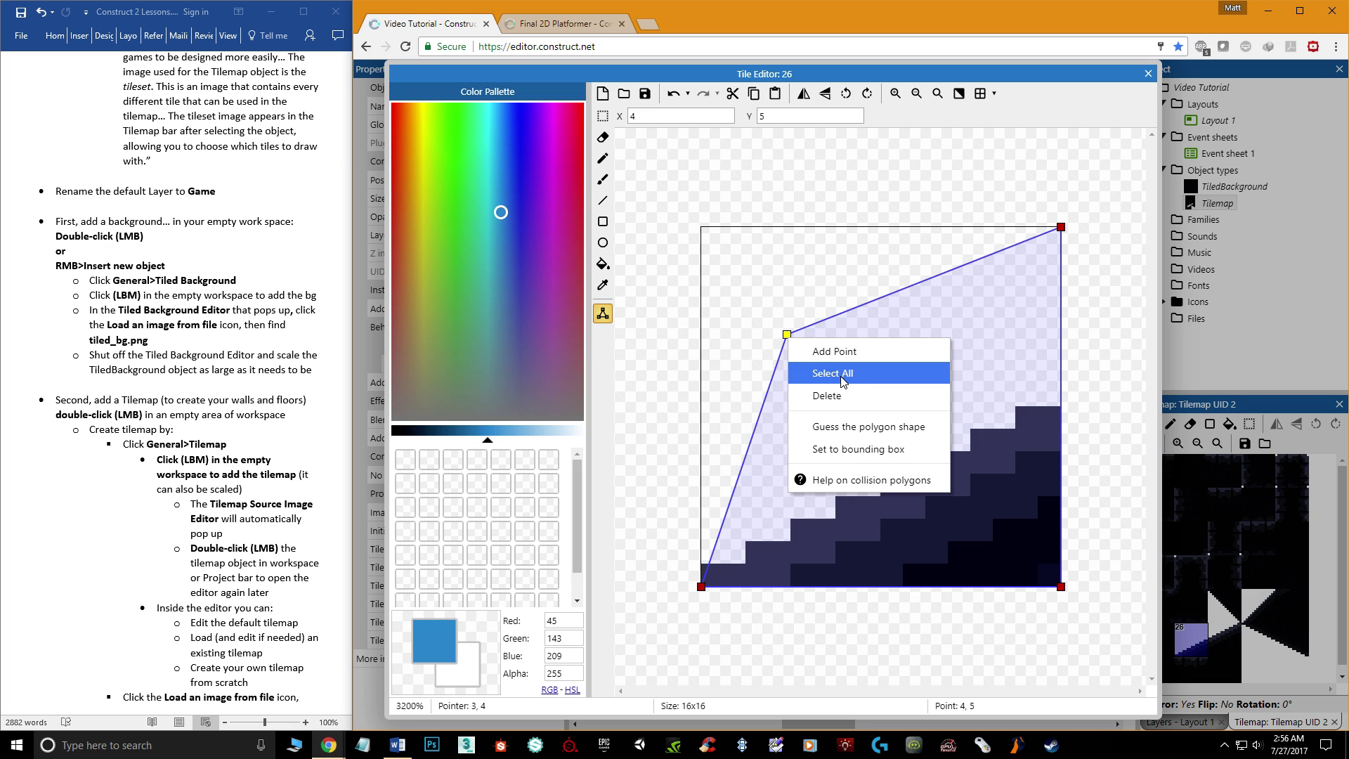
pyautogui.click(855, 426)
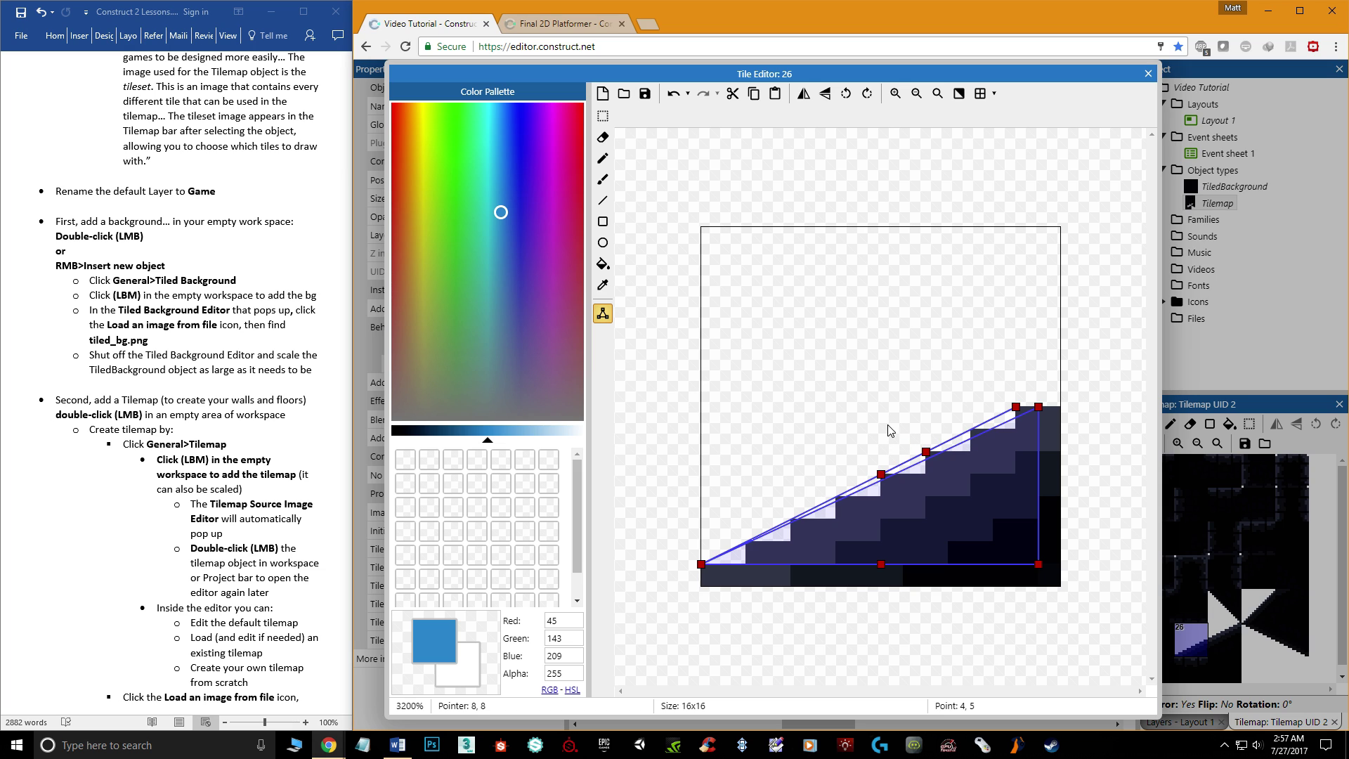
pyautogui.hotkey('ctrl', 'z')
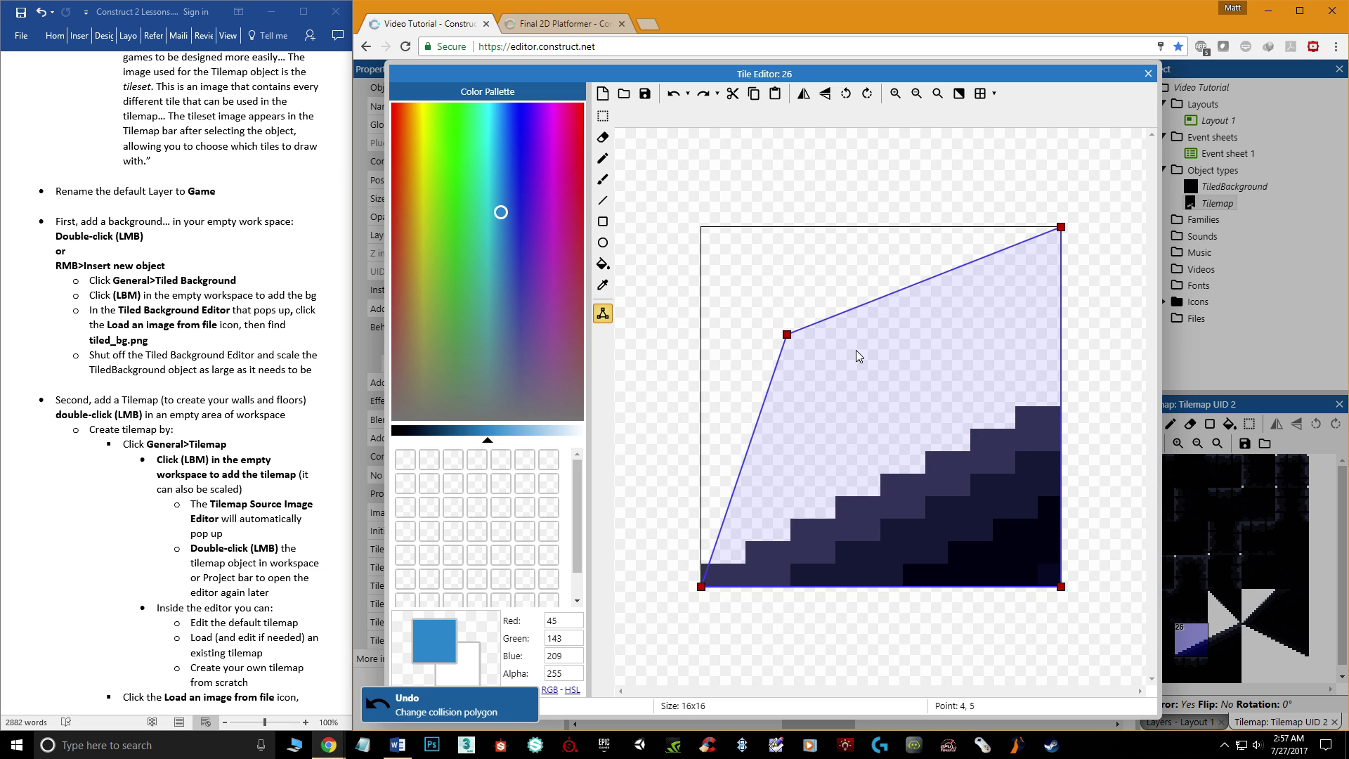
# Delete tile 26's upper-left collision point and lower the top-right point to 16,8.
pyautogui.click(786, 335)
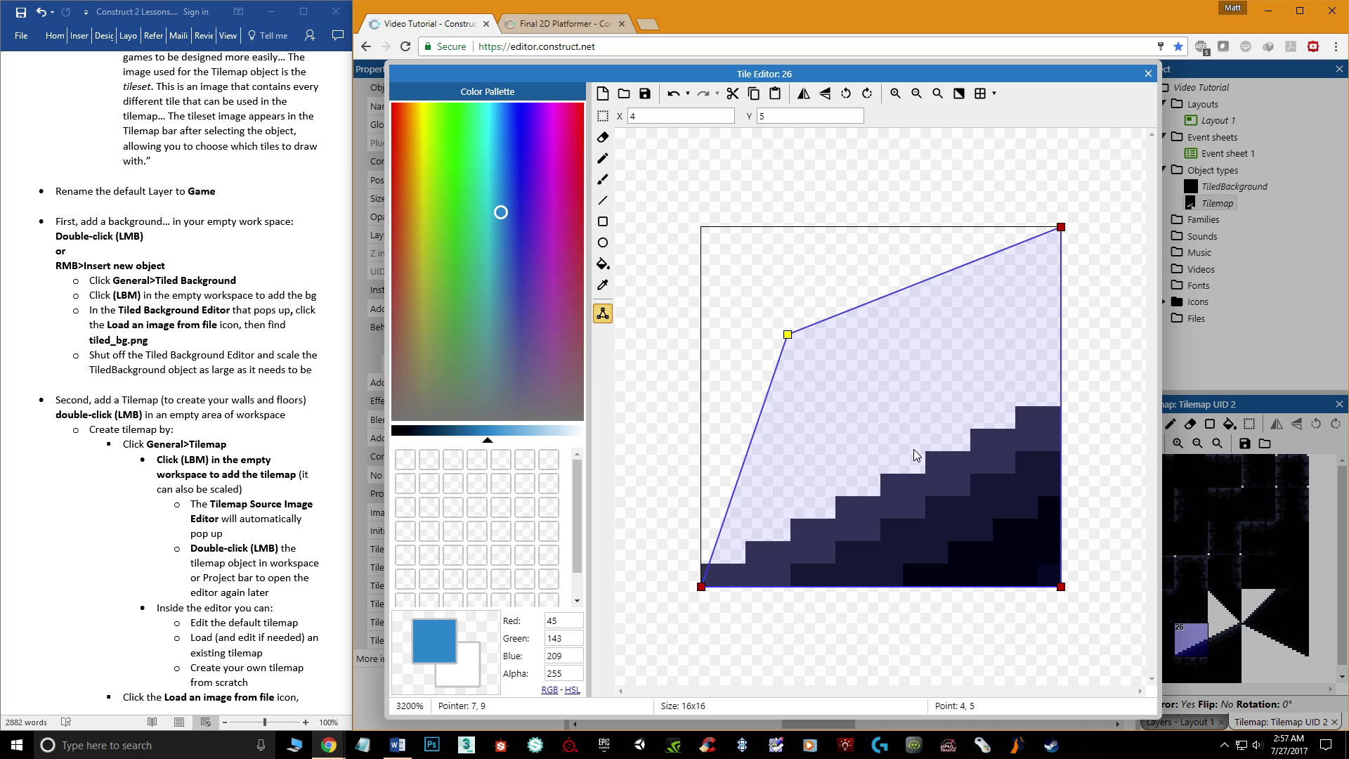
pyautogui.press('Delete')
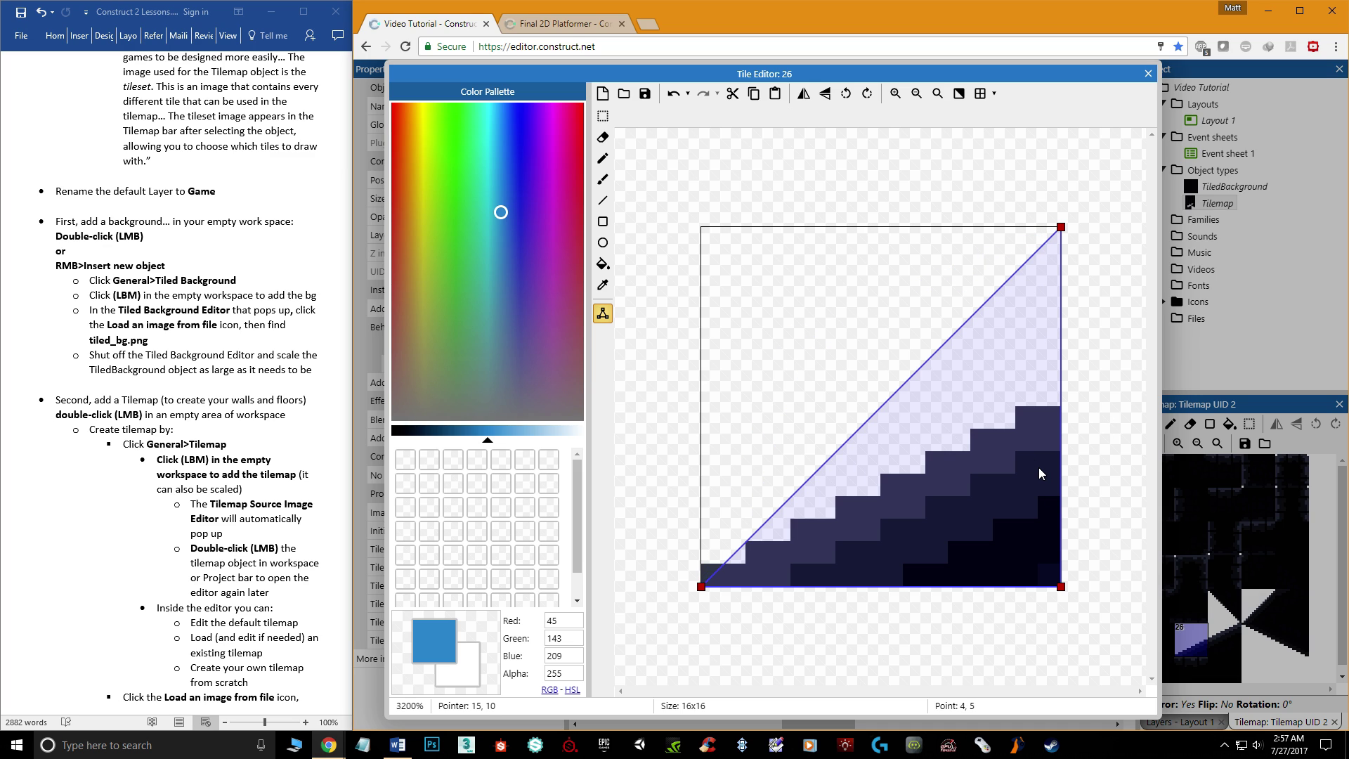
pyautogui.click(1060, 228)
pyautogui.moveTo(1062, 233); pyautogui.dragTo(1072, 417)
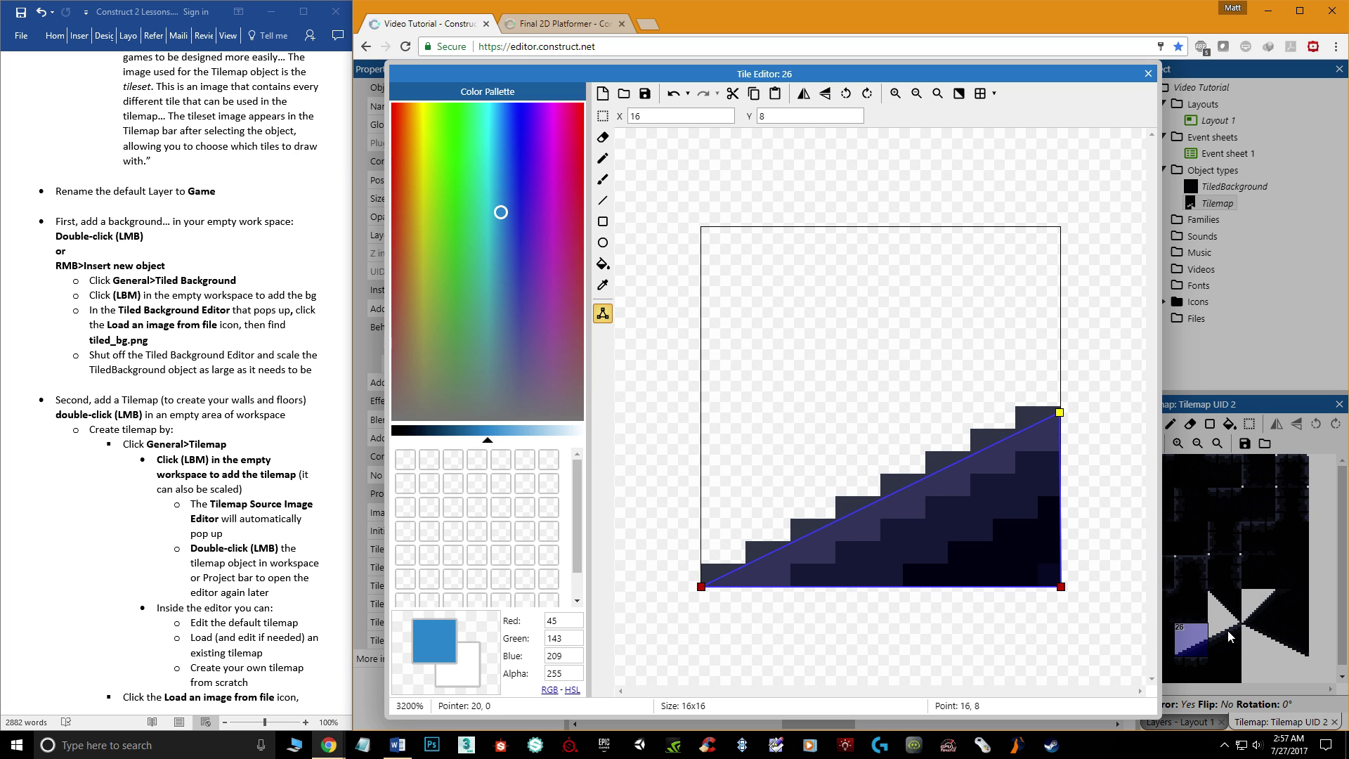
pyautogui.click(1148, 74)
pyautogui.doubleClick(1224, 639)
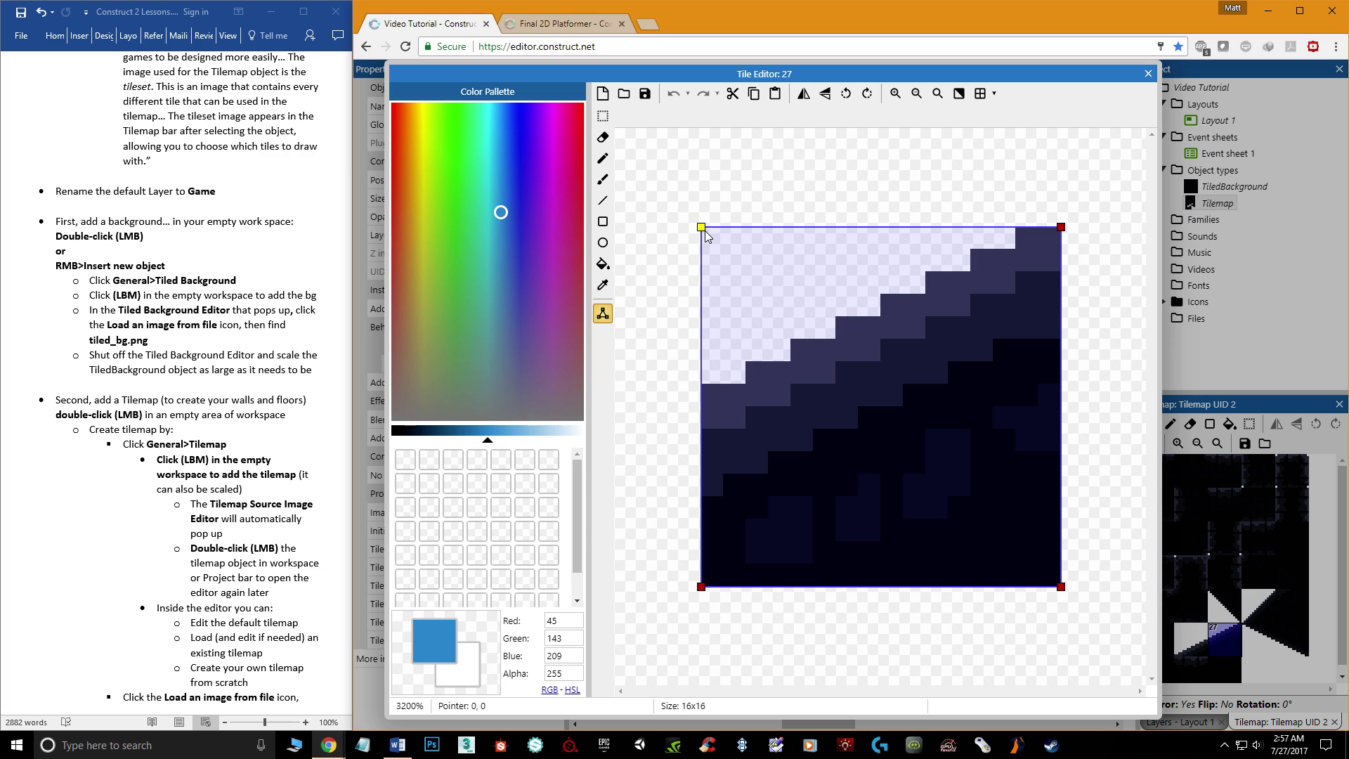
# Move tile 27's top-left collision point down to 0,8, undoing the first misplaced drag.
pyautogui.click(702, 228)
pyautogui.moveTo(719, 243); pyautogui.dragTo(708, 496)
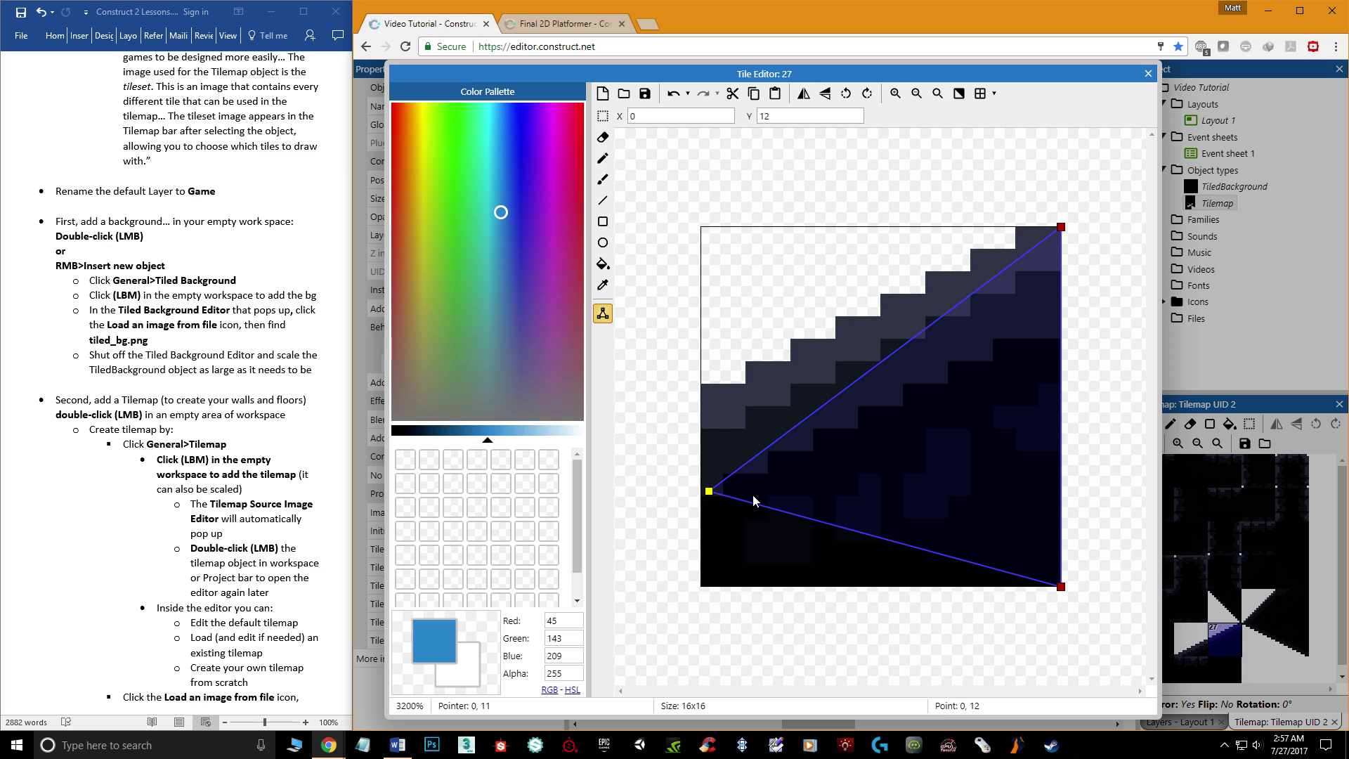
pyautogui.hotkey('ctrl', 'z')
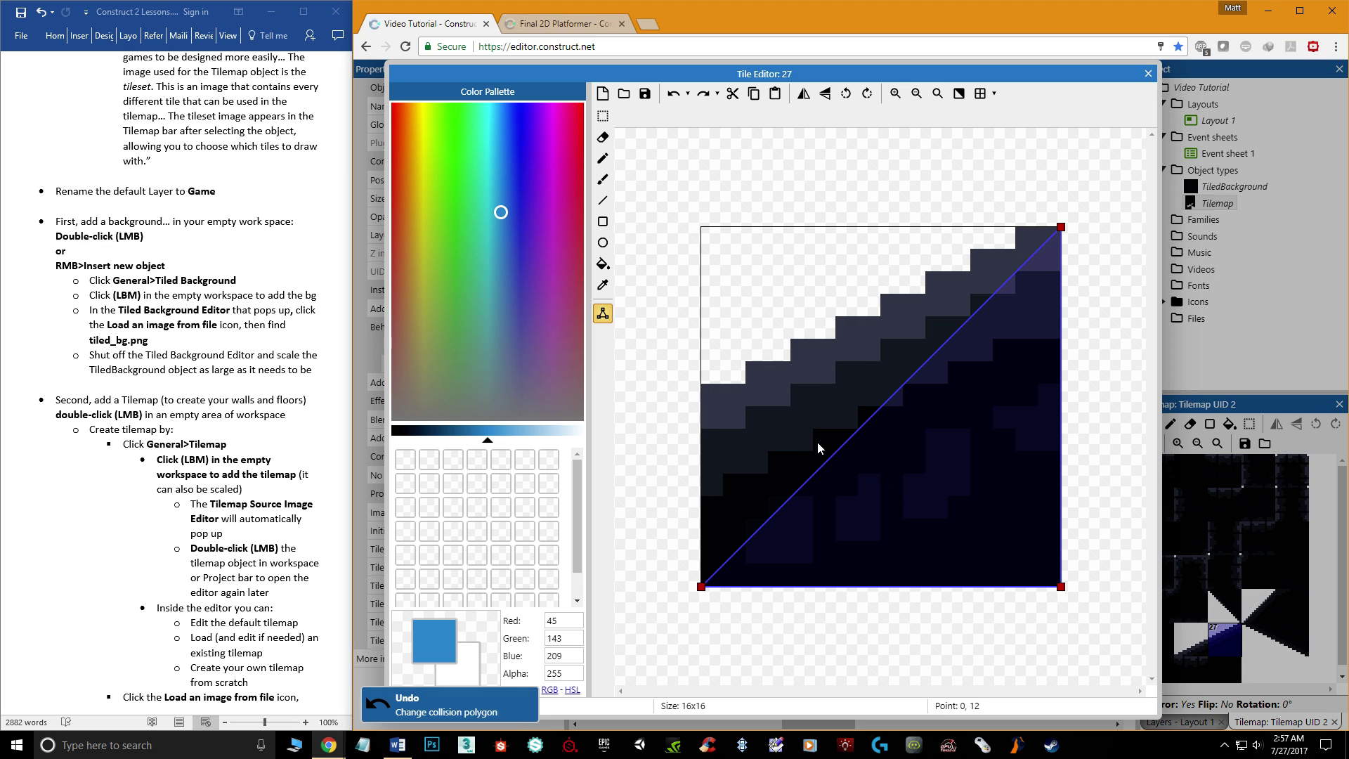
pyautogui.hotkey('ctrl', 'z')
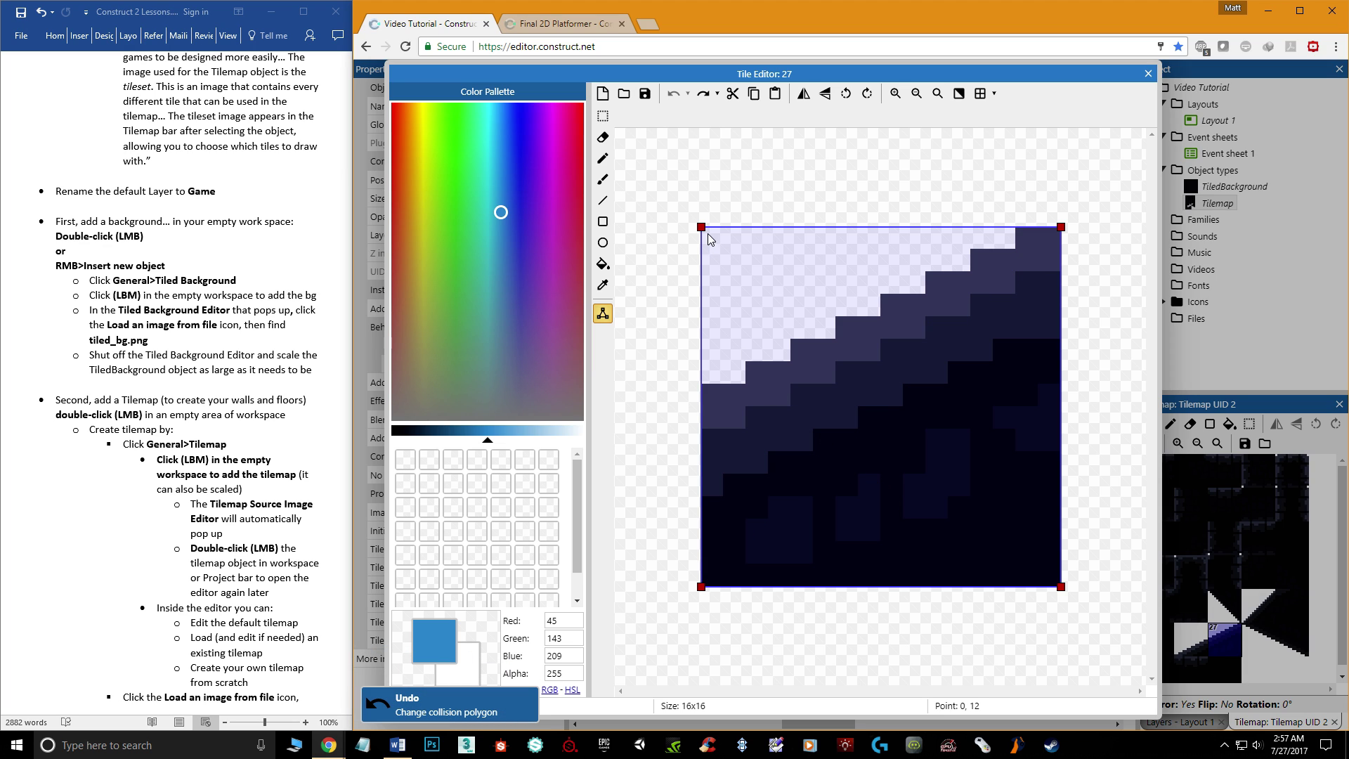
pyautogui.moveTo(702, 230); pyautogui.dragTo(699, 407)
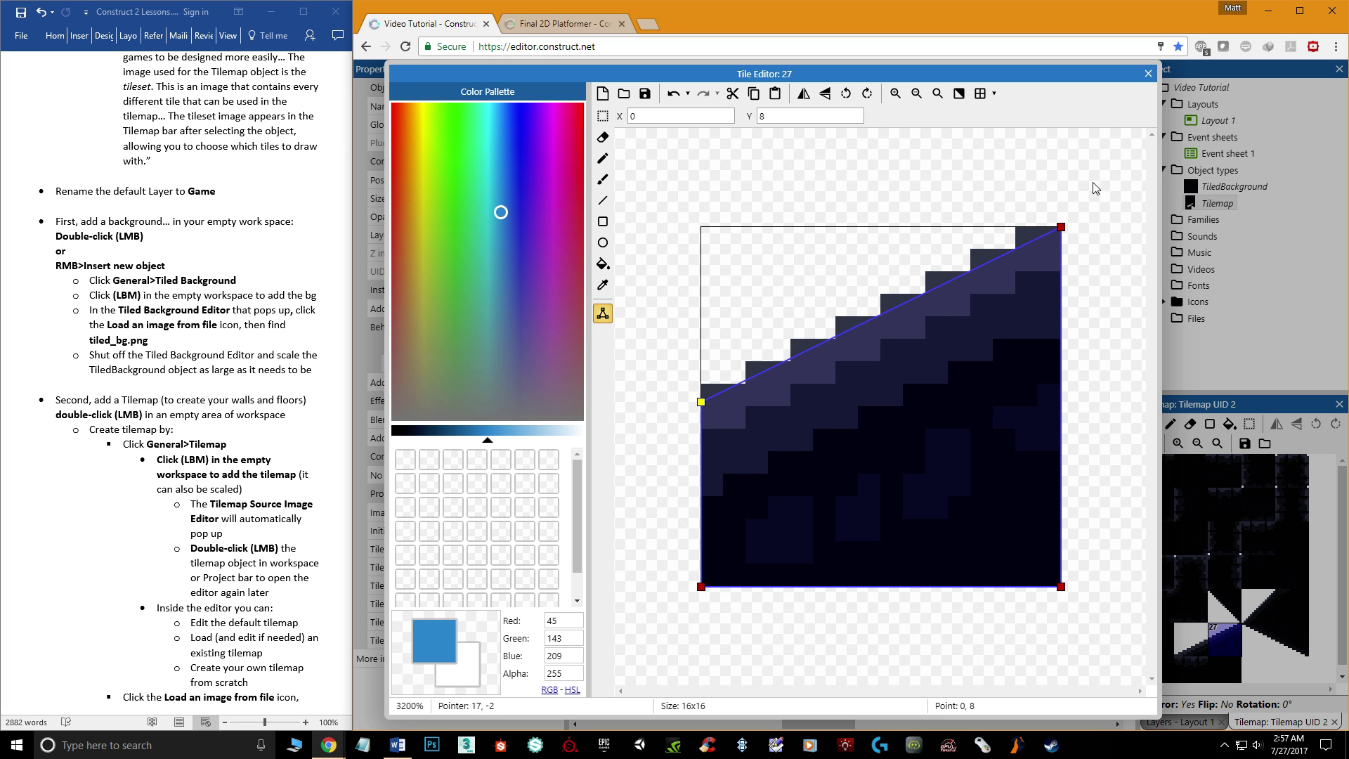
pyautogui.click(1147, 74)
# Reopen tile 26 to recheck its sloped collision polygon.
pyautogui.doubleClick(1191, 638)
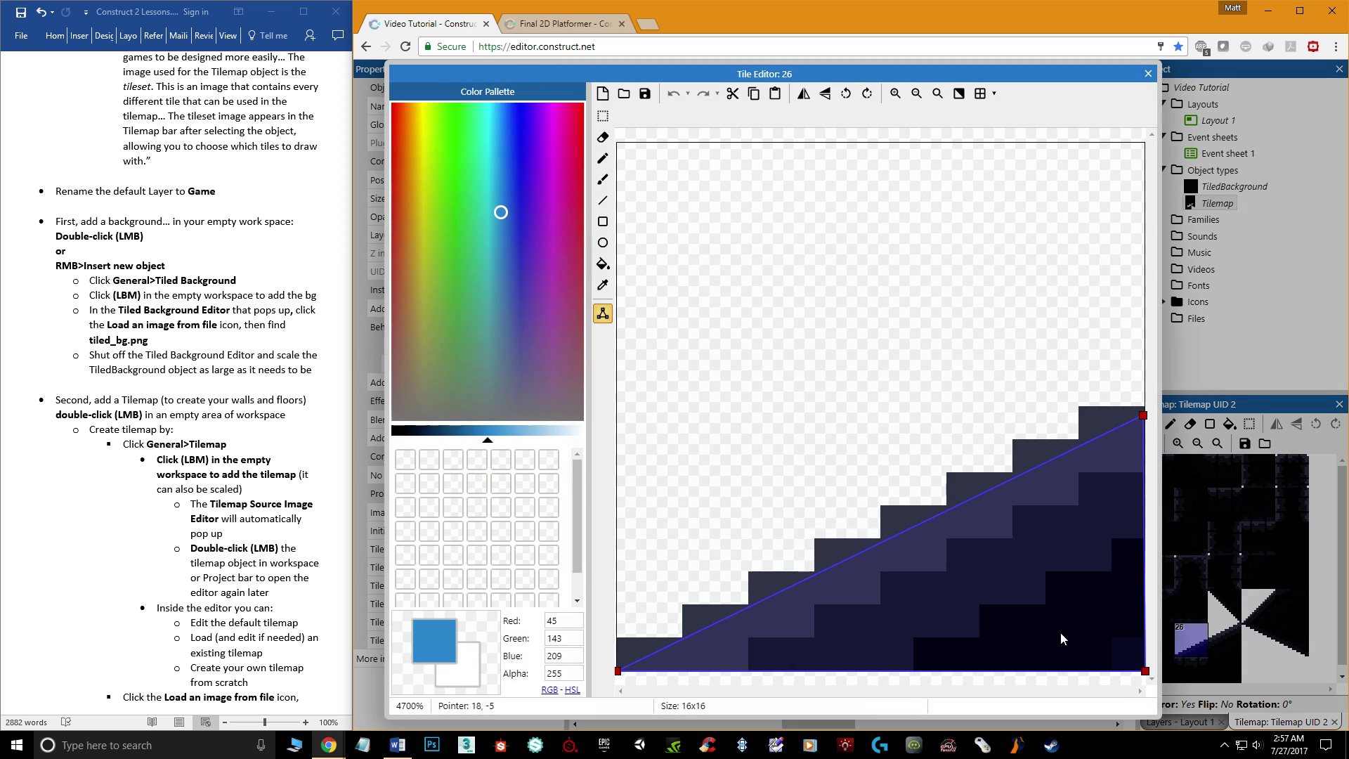
pyautogui.scroll(-3, 942, 575)
pyautogui.scroll(2, 877, 367)
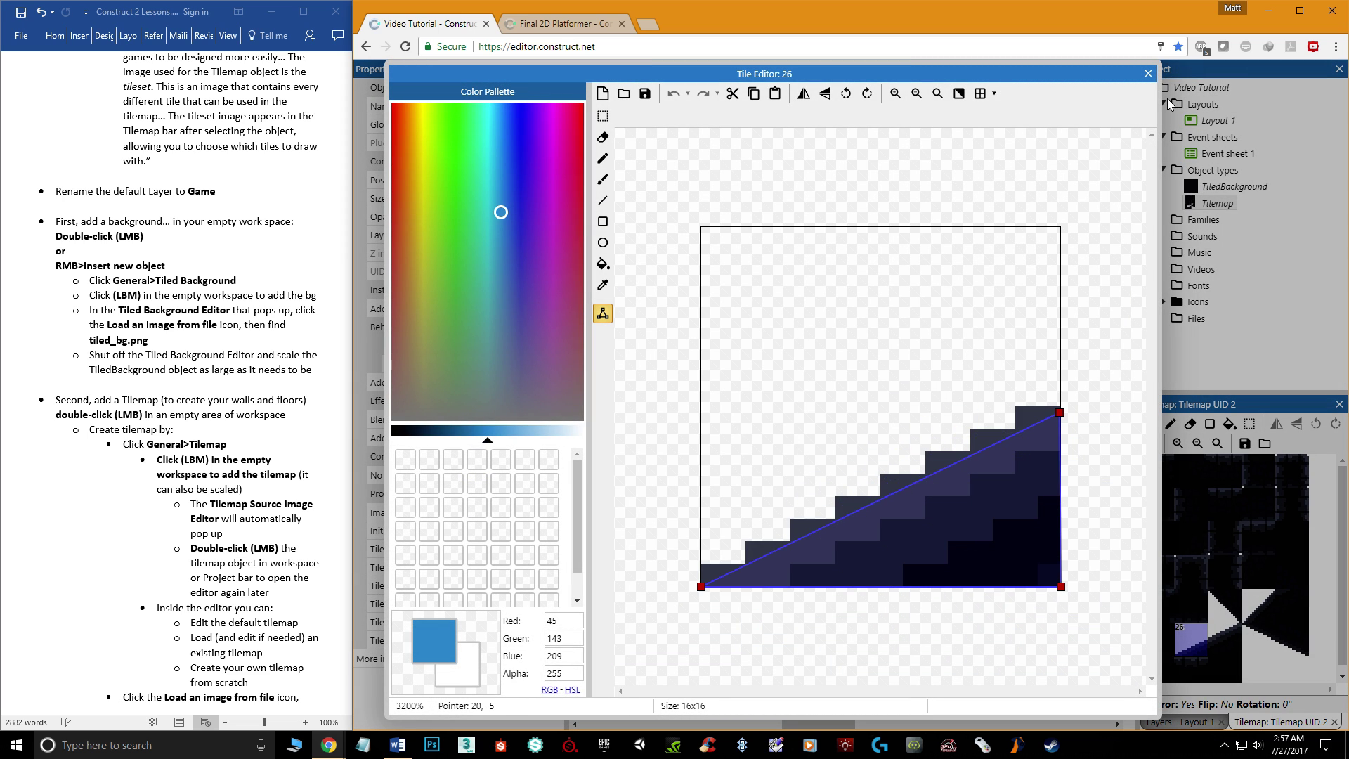
pyautogui.click(1148, 74)
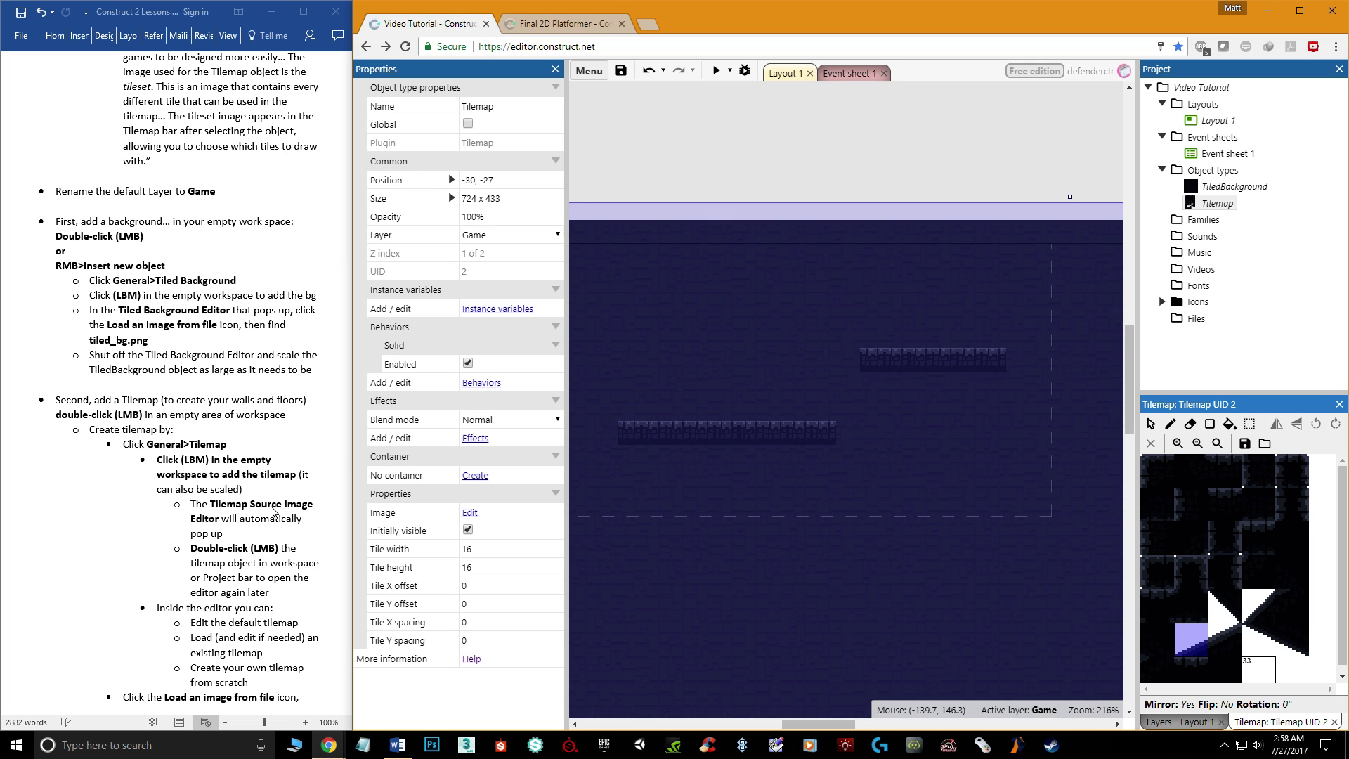
pyautogui.scroll(3, 239, 525)
pyautogui.scroll(4, 239, 526)
pyautogui.scroll(-10, 241, 536)
pyautogui.scroll(-6, 241, 536)
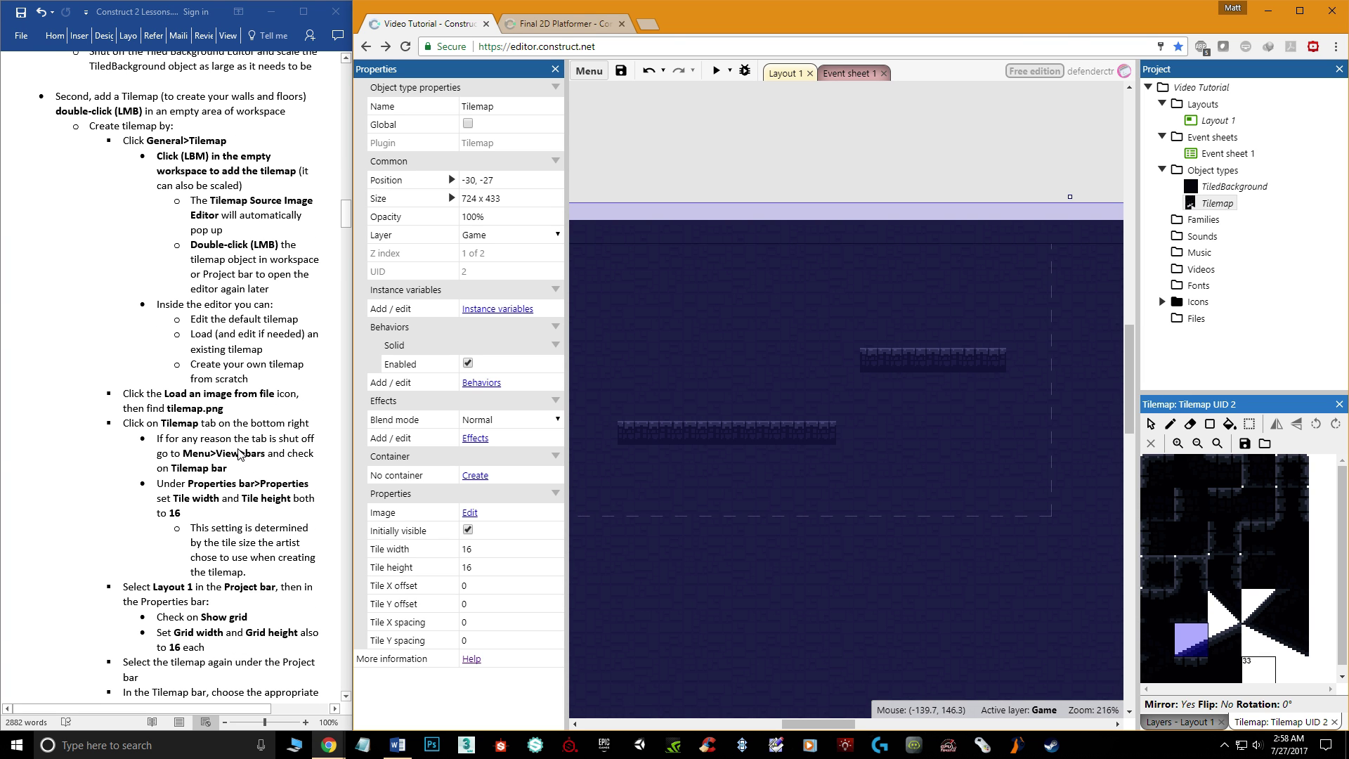
pyautogui.scroll(-5, 232, 563)
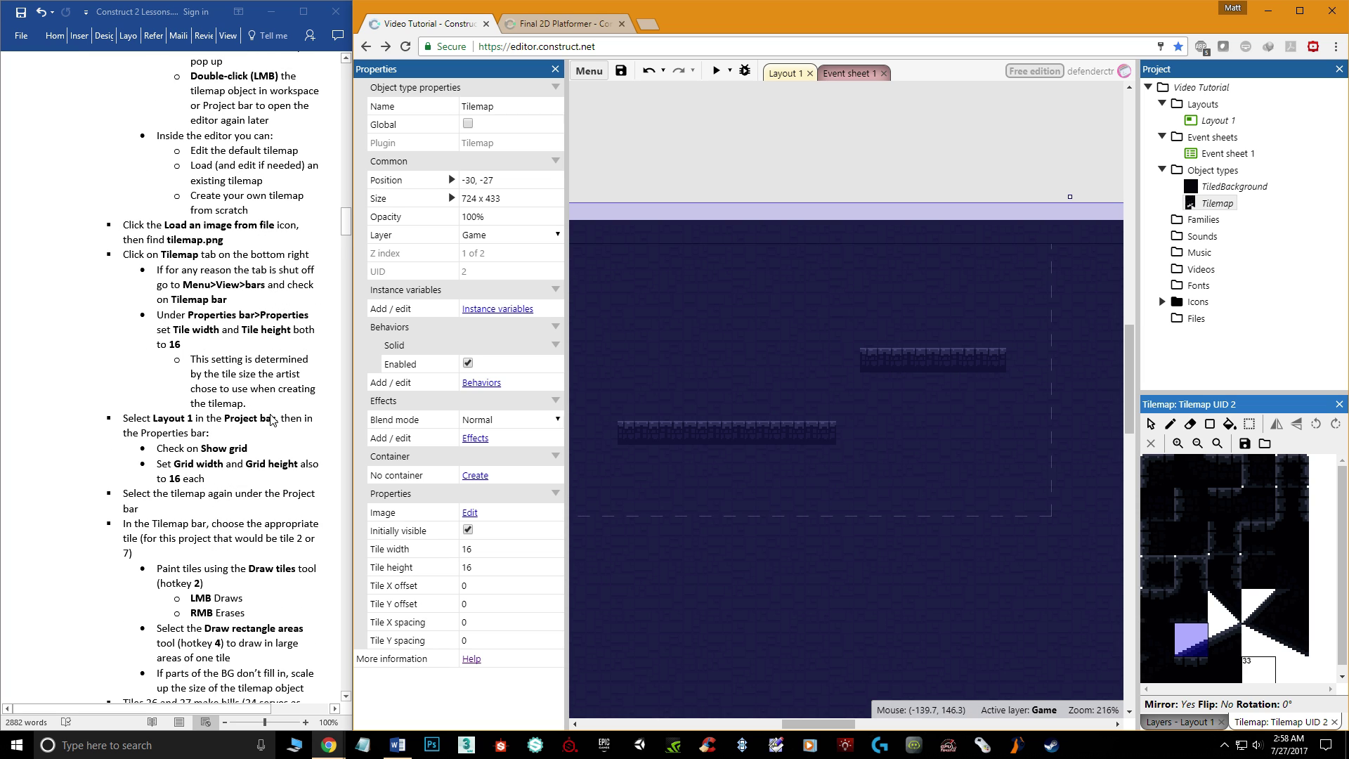
pyautogui.scroll(-3, 264, 531)
pyautogui.scroll(-4, 264, 531)
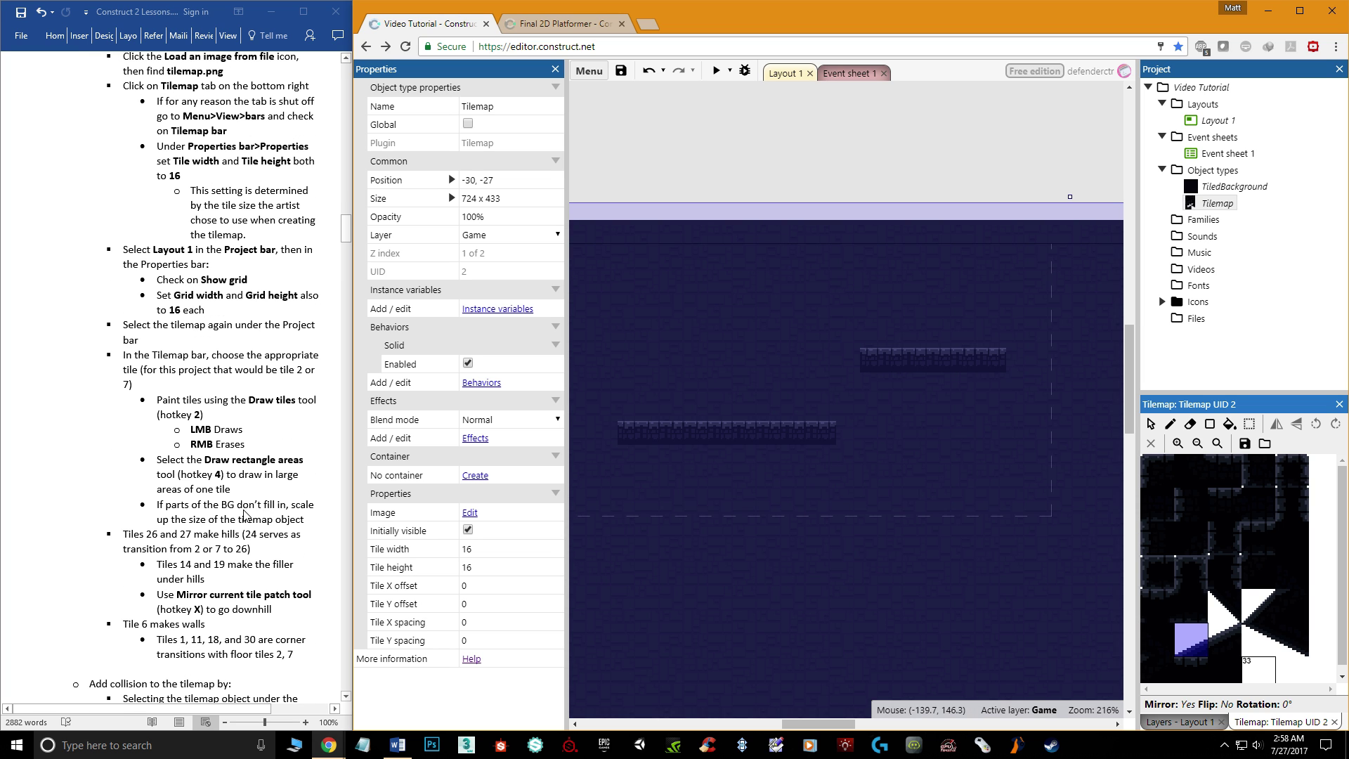
pyautogui.scroll(-3, 293, 458)
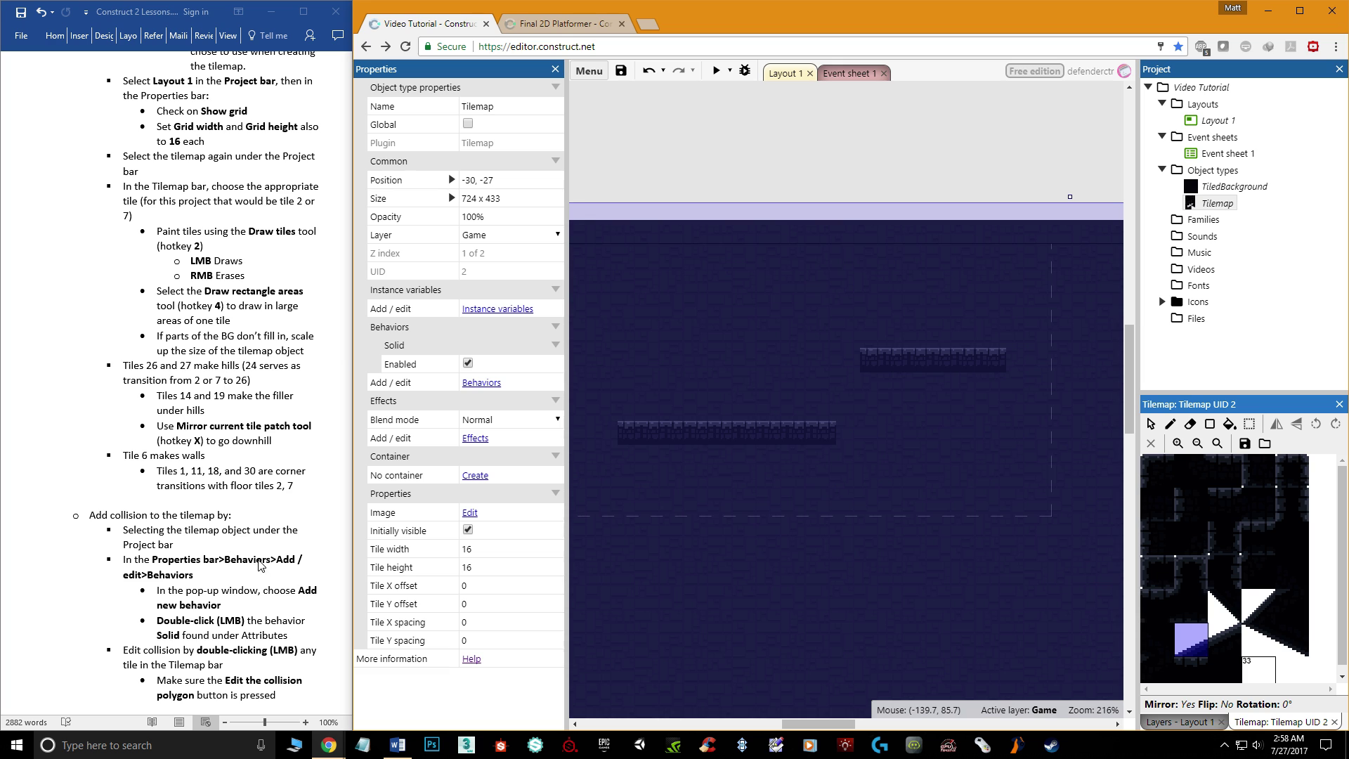
pyautogui.scroll(-3, 234, 418)
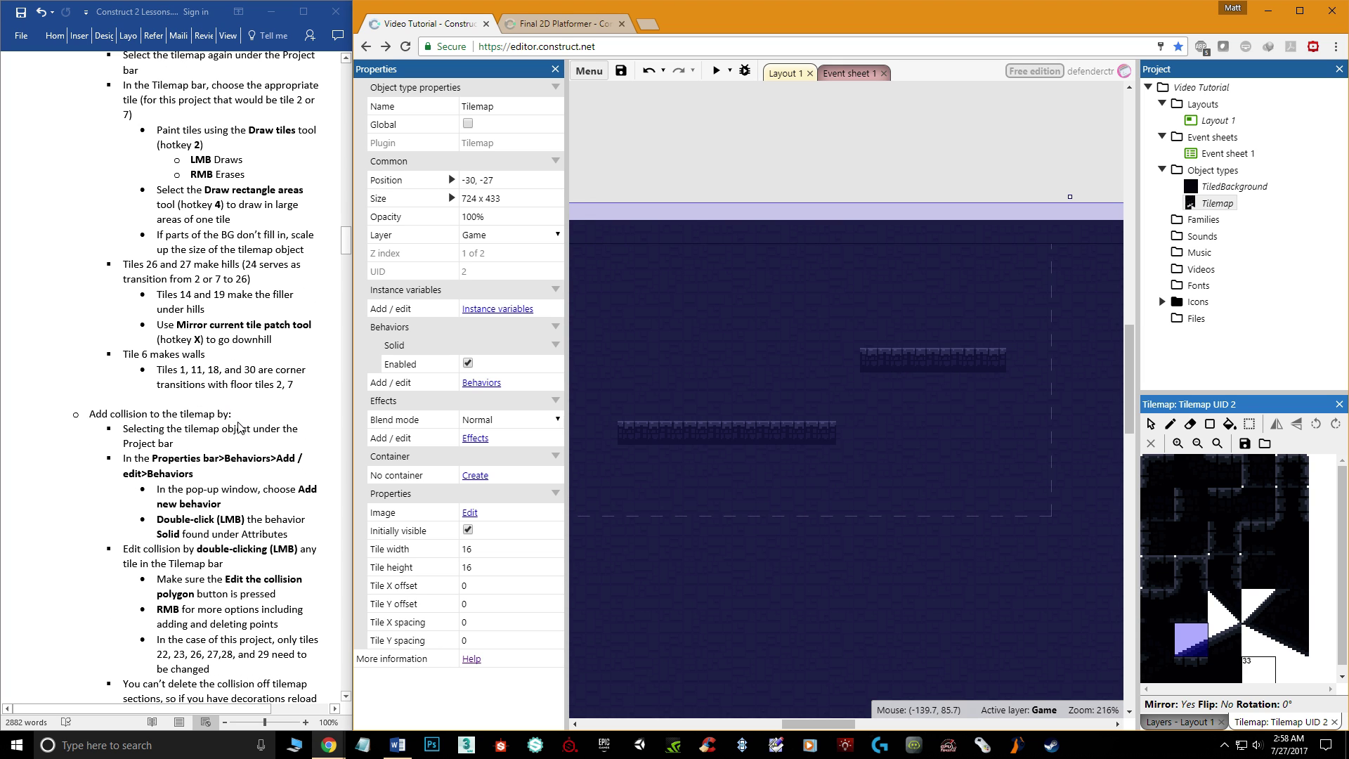
pyautogui.scroll(-4, 236, 429)
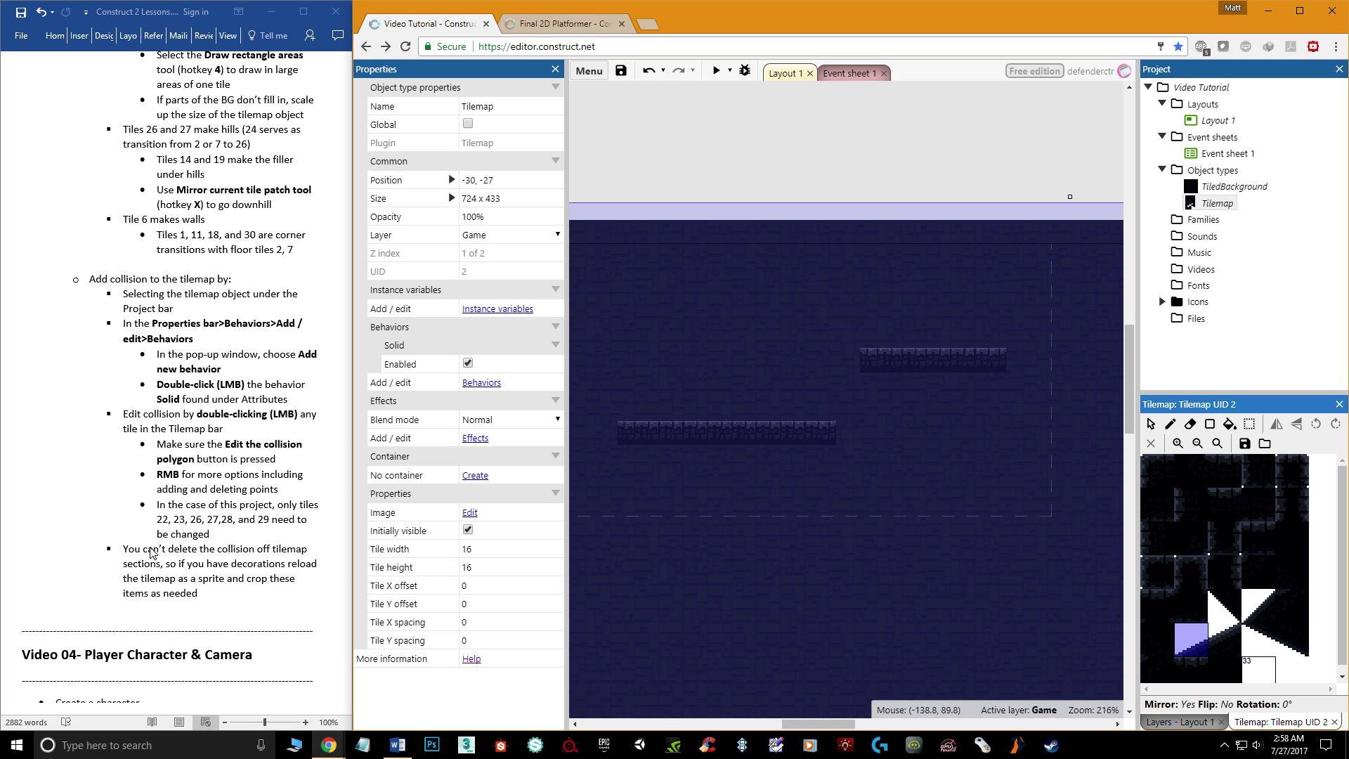
pyautogui.click(173, 555)
pyautogui.moveTo(207, 551); pyautogui.dragTo(274, 580)
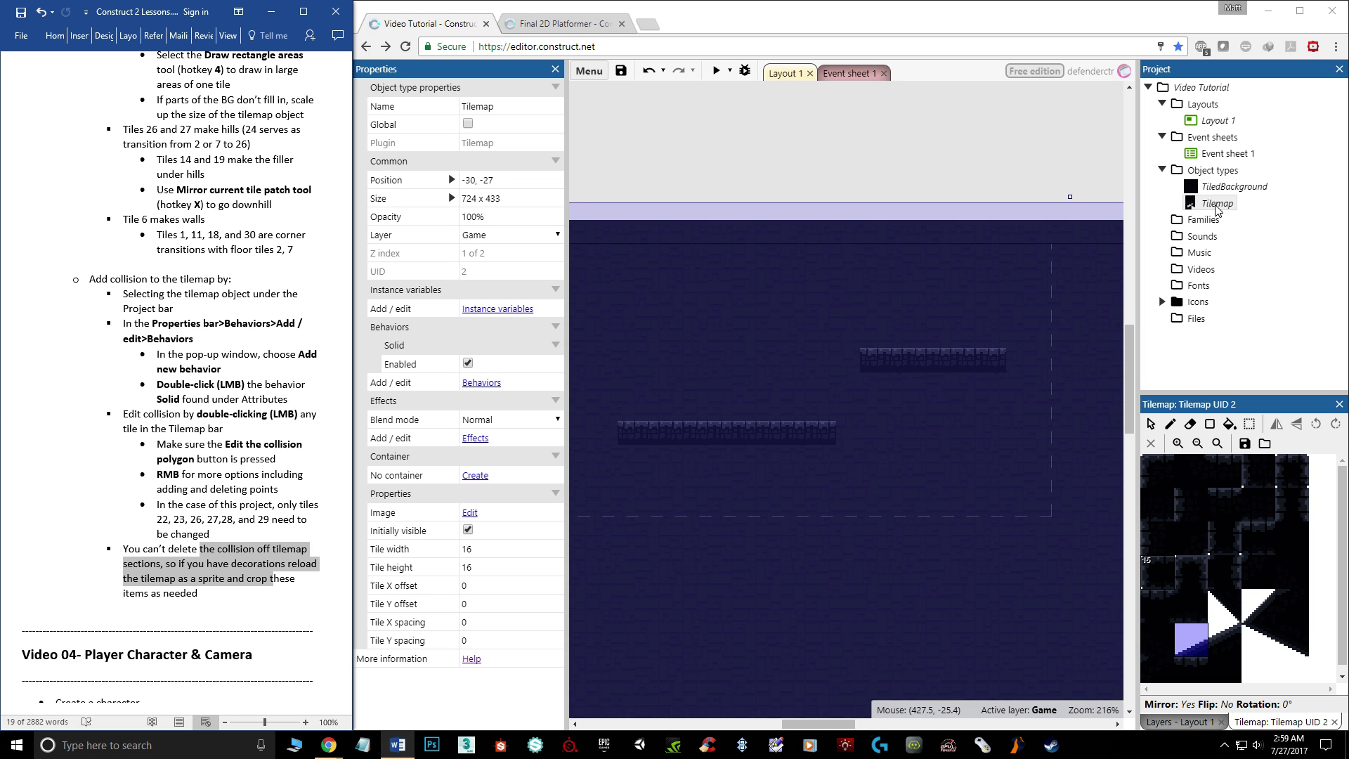
pyautogui.doubleClick(1216, 204)
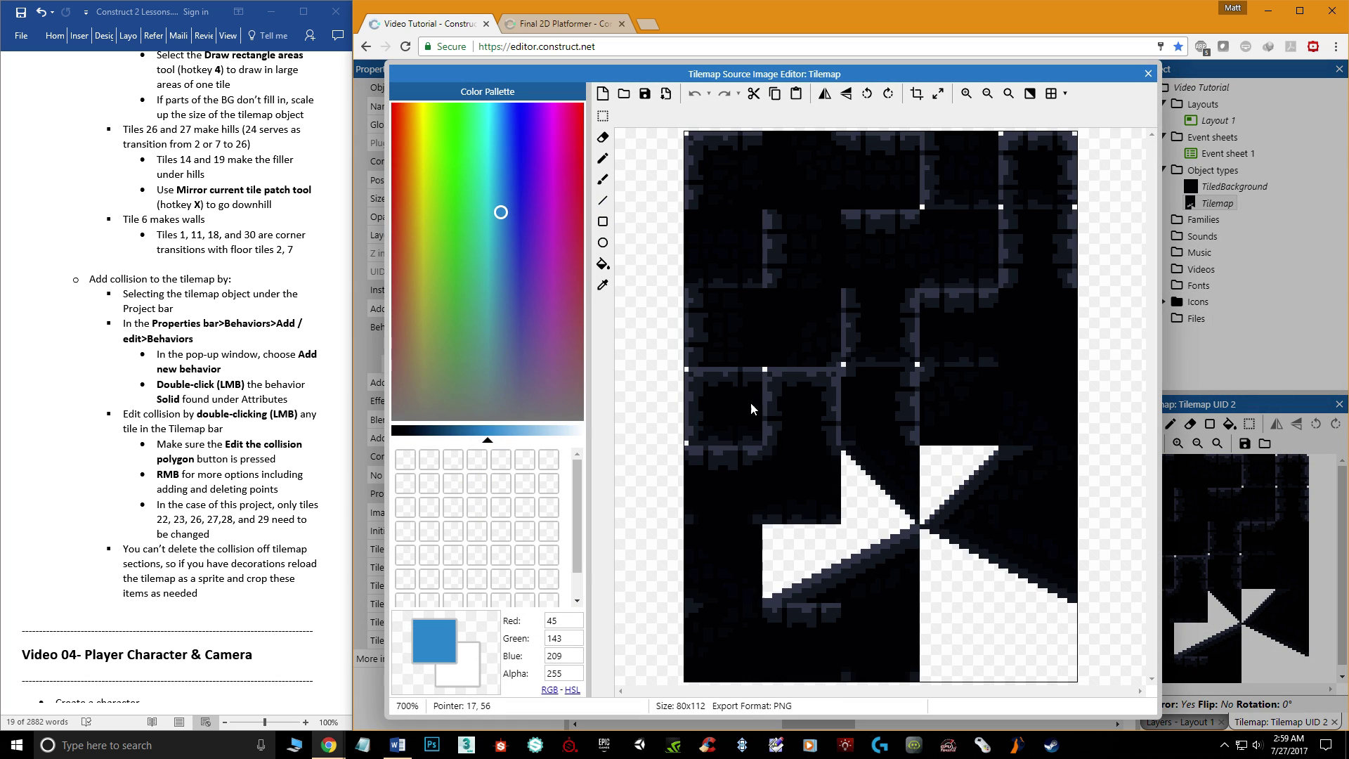
# Rectangle-select a corner area of the tileset and crop the image to it.
pyautogui.click(602, 116)
pyautogui.moveTo(684, 133); pyautogui.dragTo(767, 215)
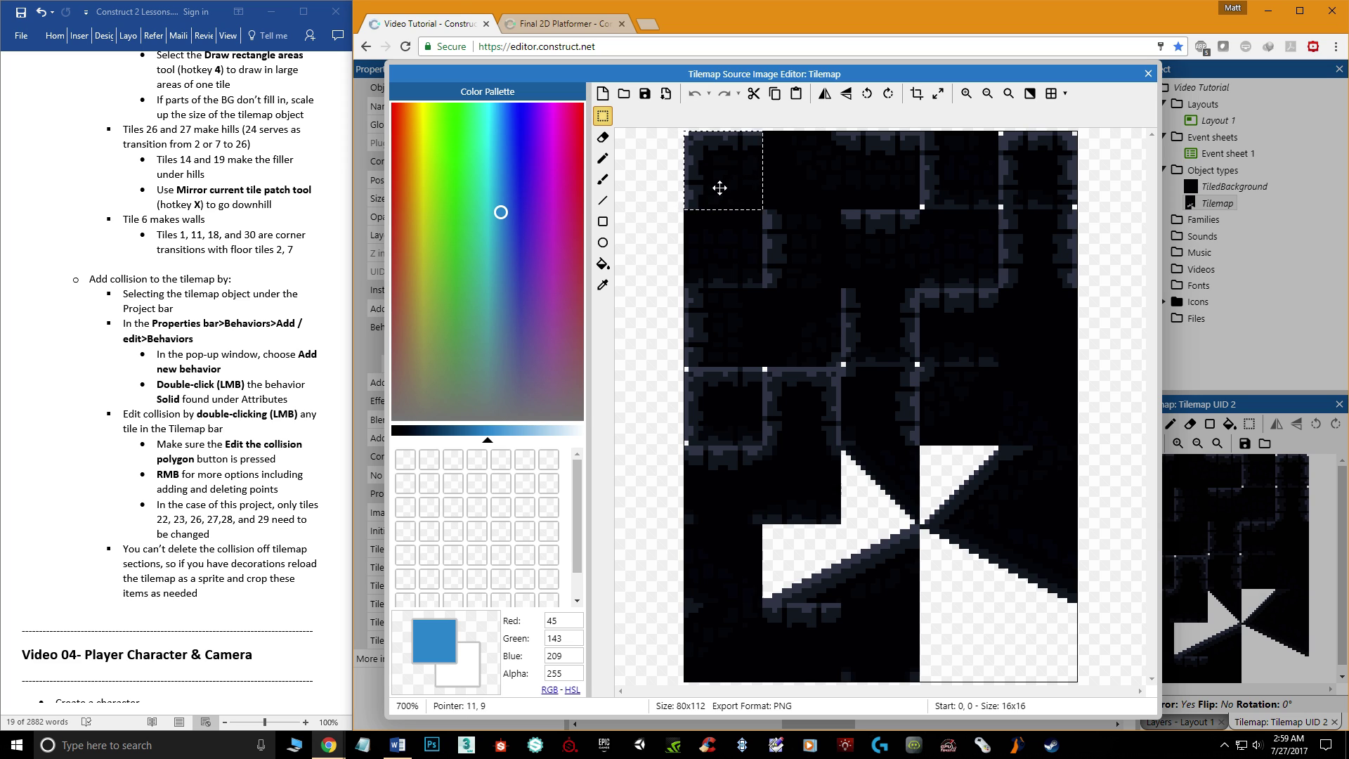
pyautogui.click(647, 182)
pyautogui.moveTo(670, 144); pyautogui.dragTo(871, 328)
pyautogui.click(916, 93)
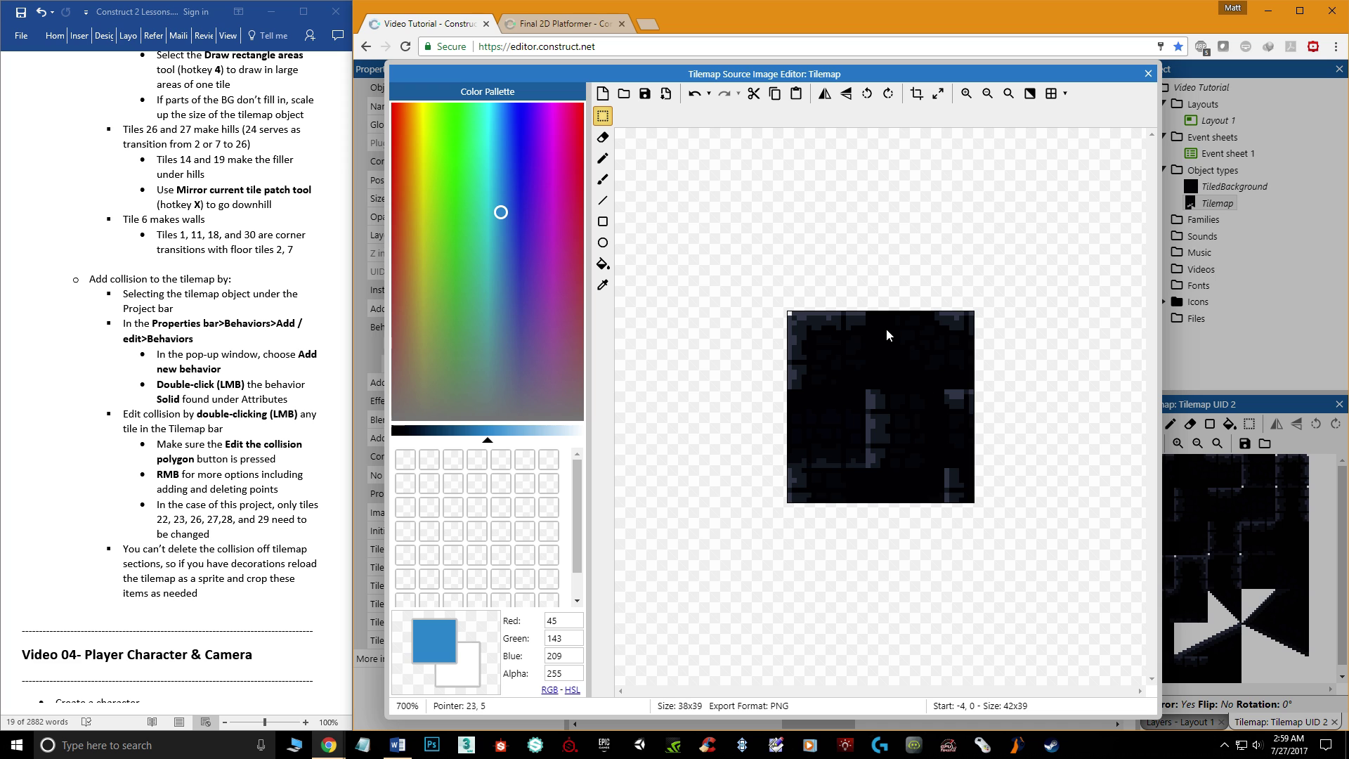
# Close the Tilemap Source Image Editor.
pyautogui.moveTo(1049, 73); pyautogui.dragTo(1019, 83)
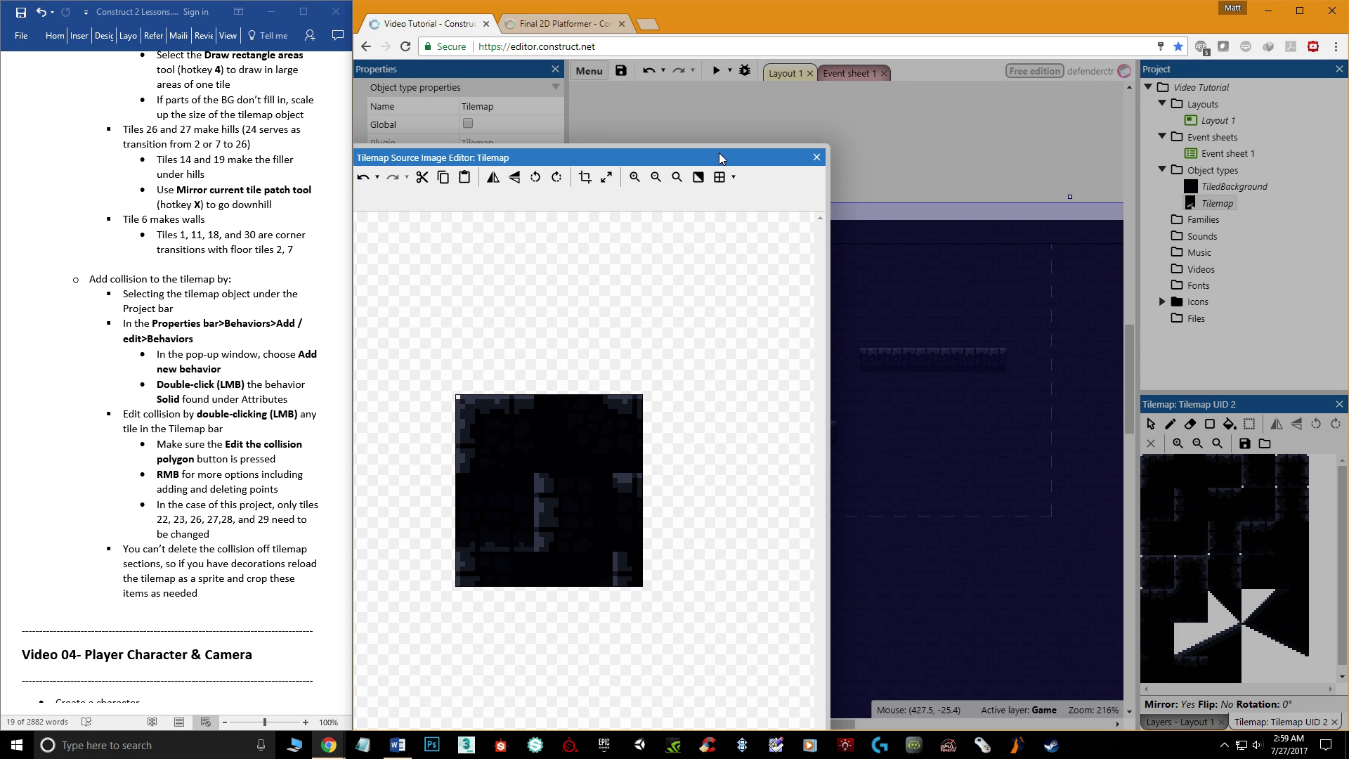
pyautogui.click(774, 203)
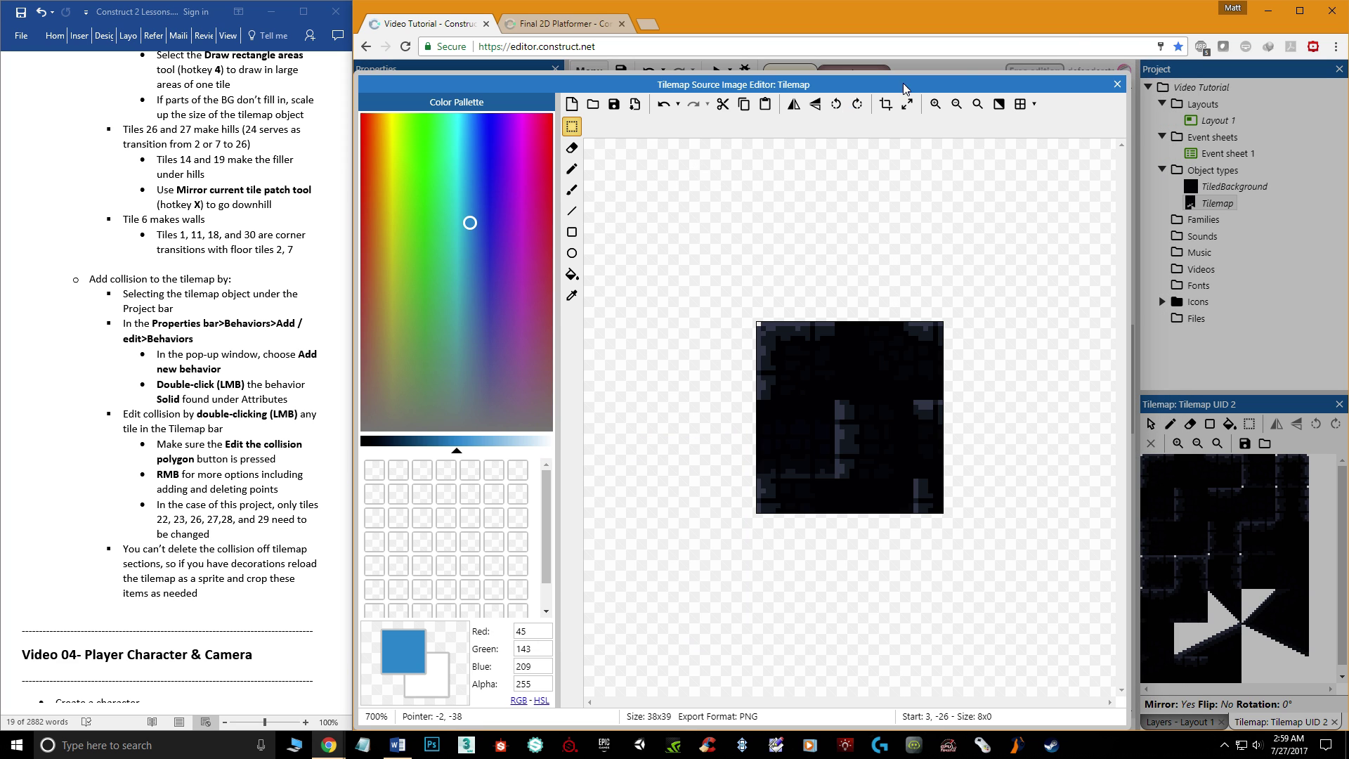
pyautogui.click(1117, 84)
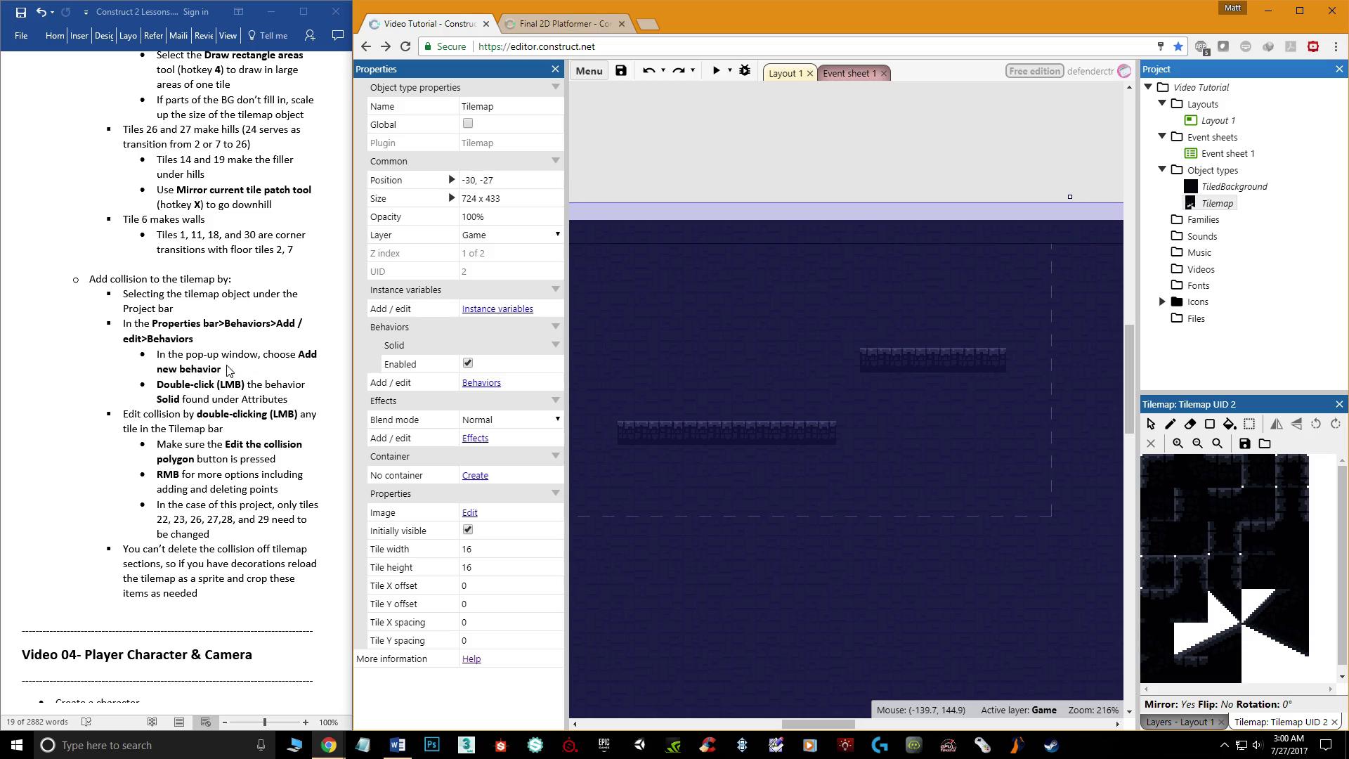
pyautogui.scroll(8, 236, 492)
pyautogui.scroll(15, 236, 504)
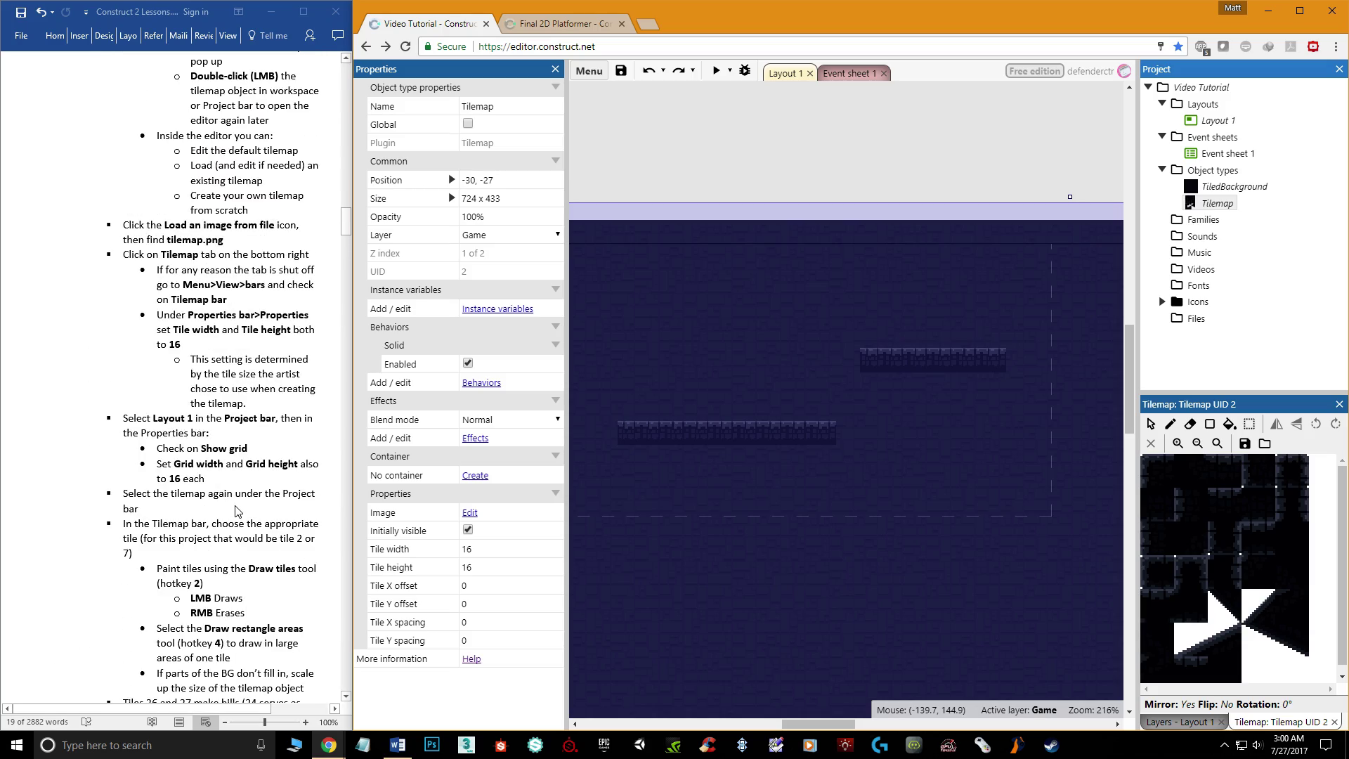
pyautogui.scroll(-18, 235, 505)
pyautogui.scroll(-7, 235, 505)
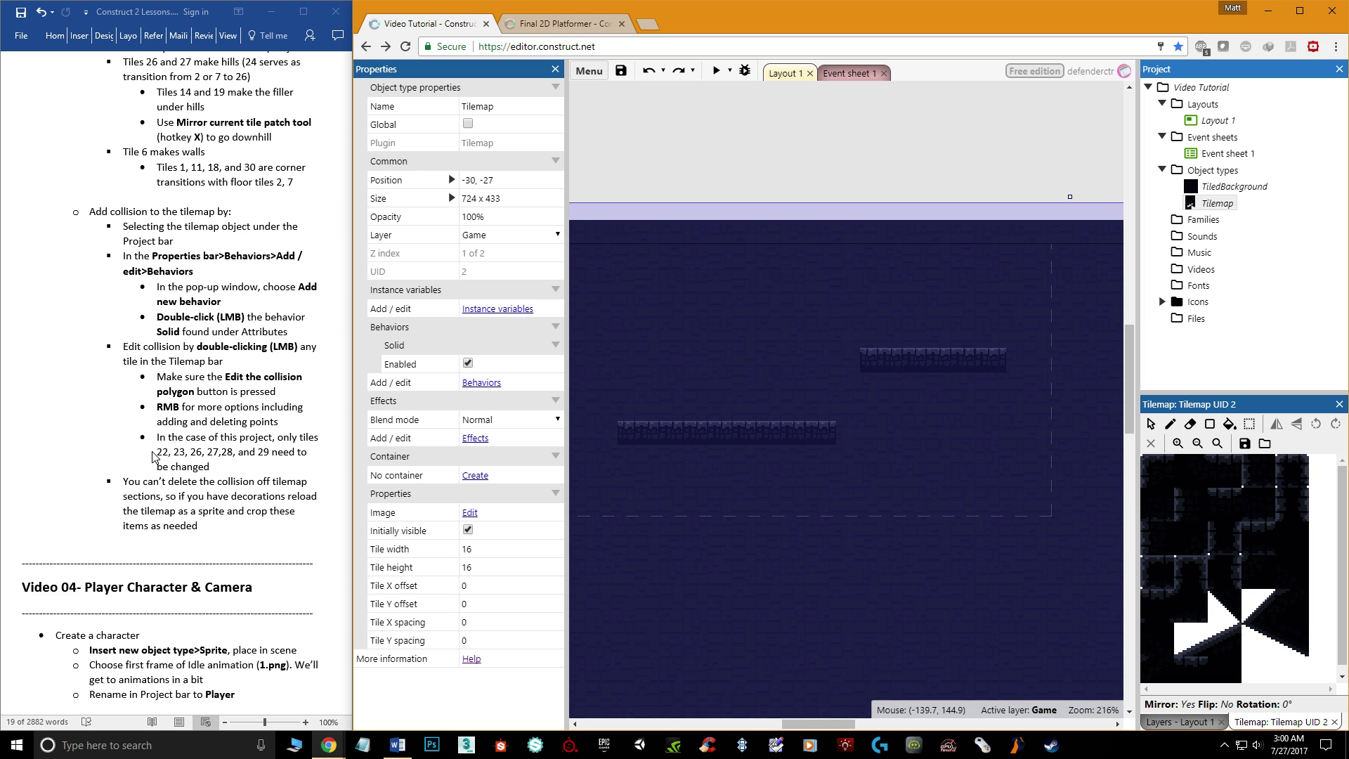
pyautogui.scroll(2, 245, 474)
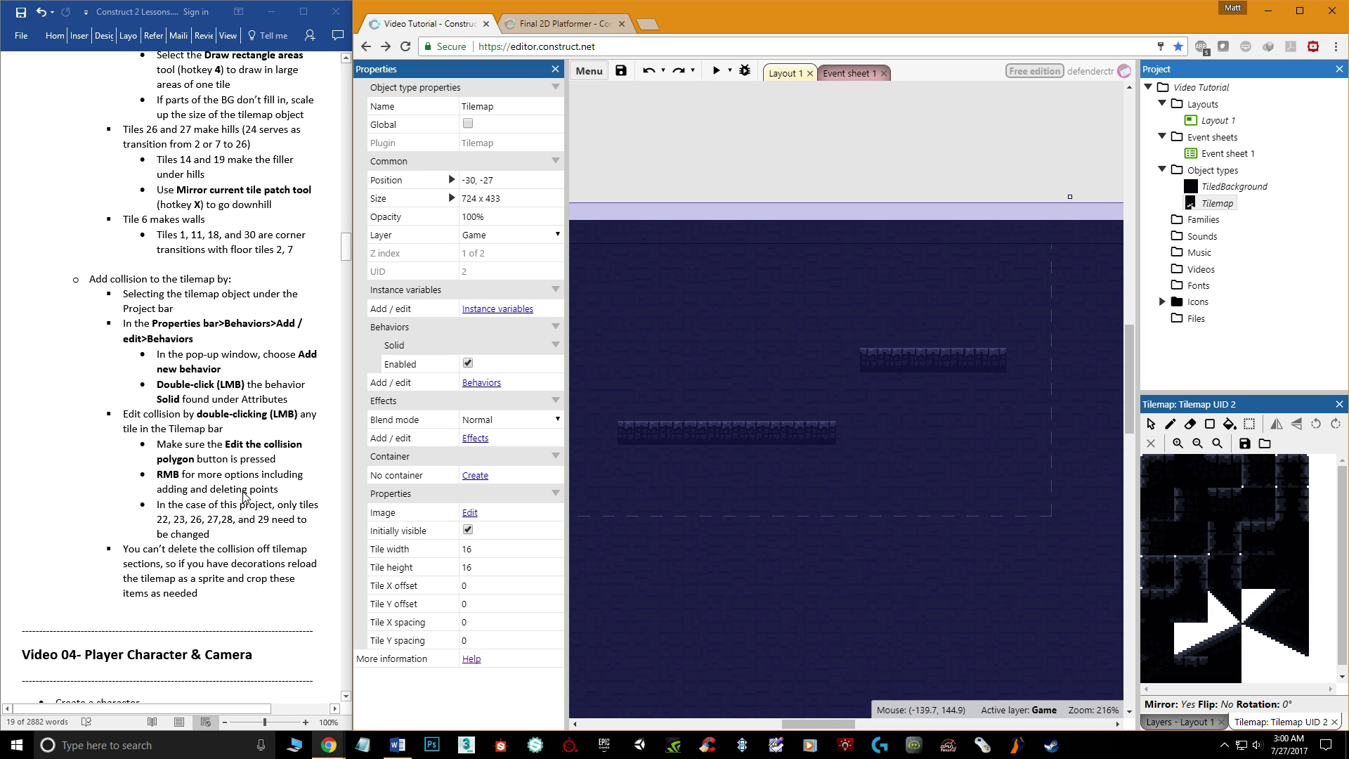
pyautogui.scroll(2, 241, 519)
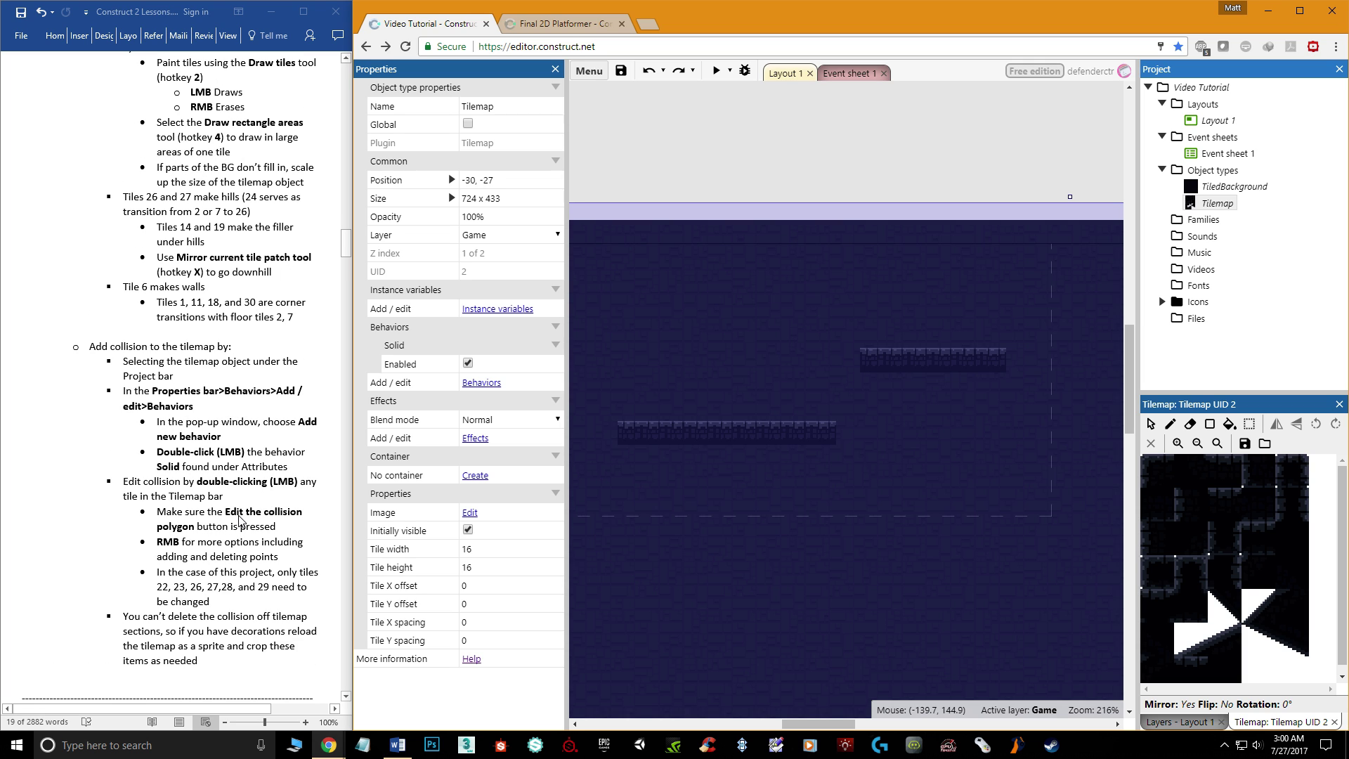